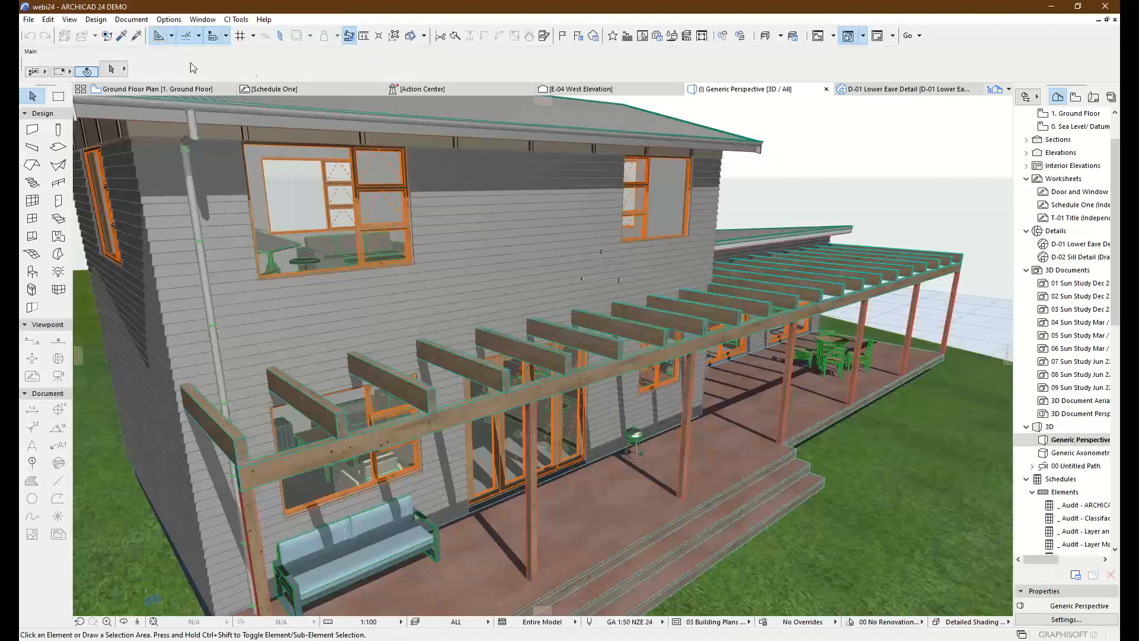
Step: Review the libraries loaded in the project in the Library Manager
click(29, 19)
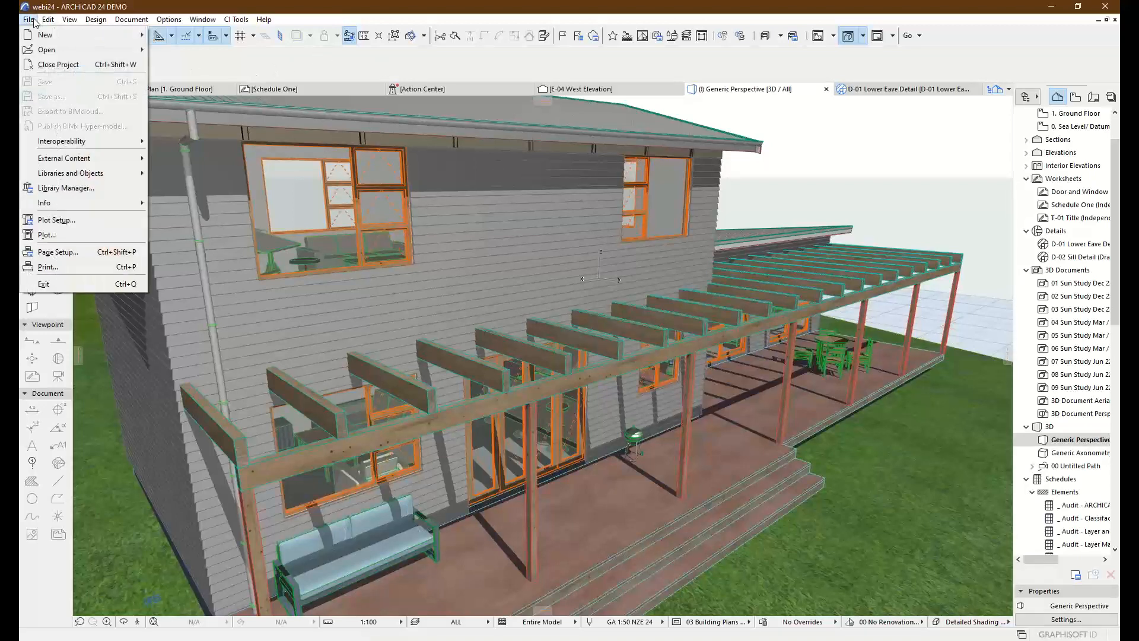
click(85, 187)
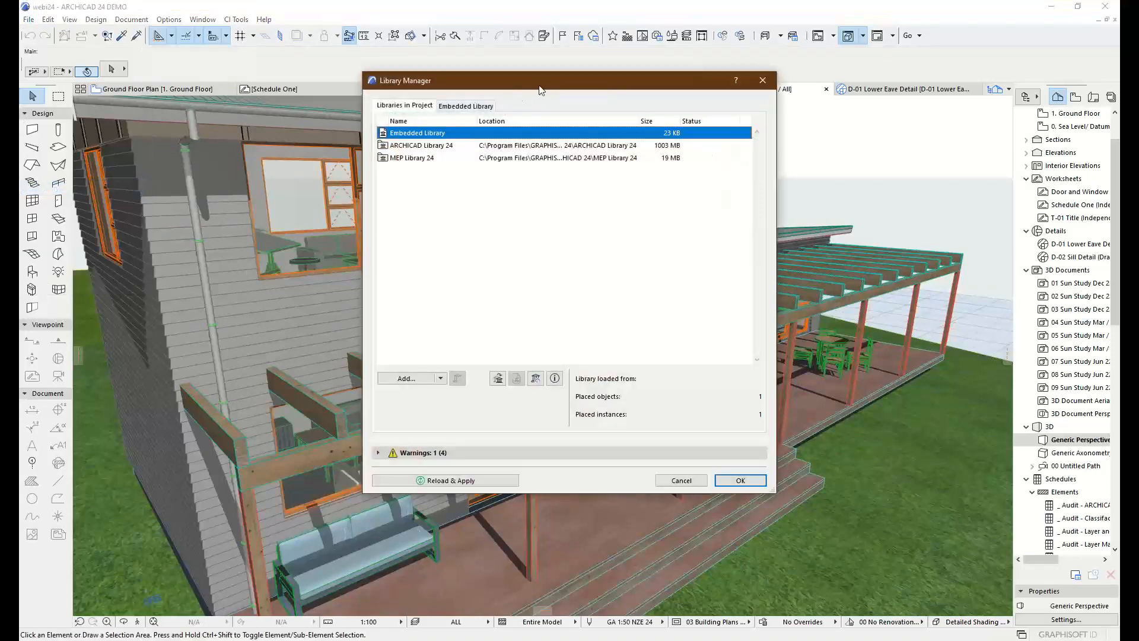
drag(538, 89, 495, 83)
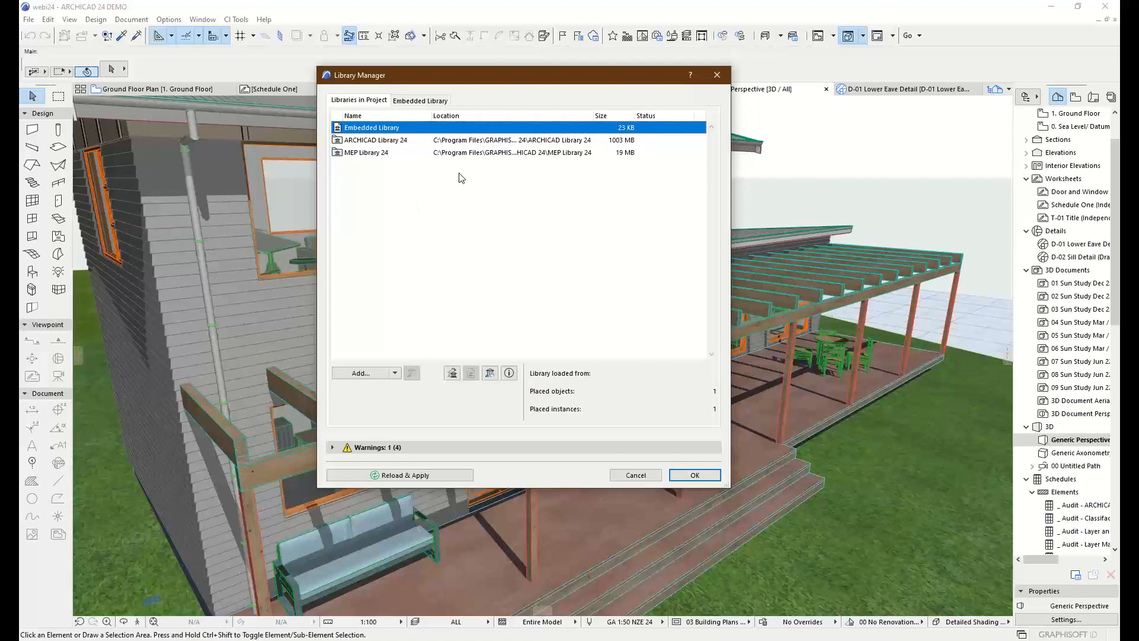
click(717, 75)
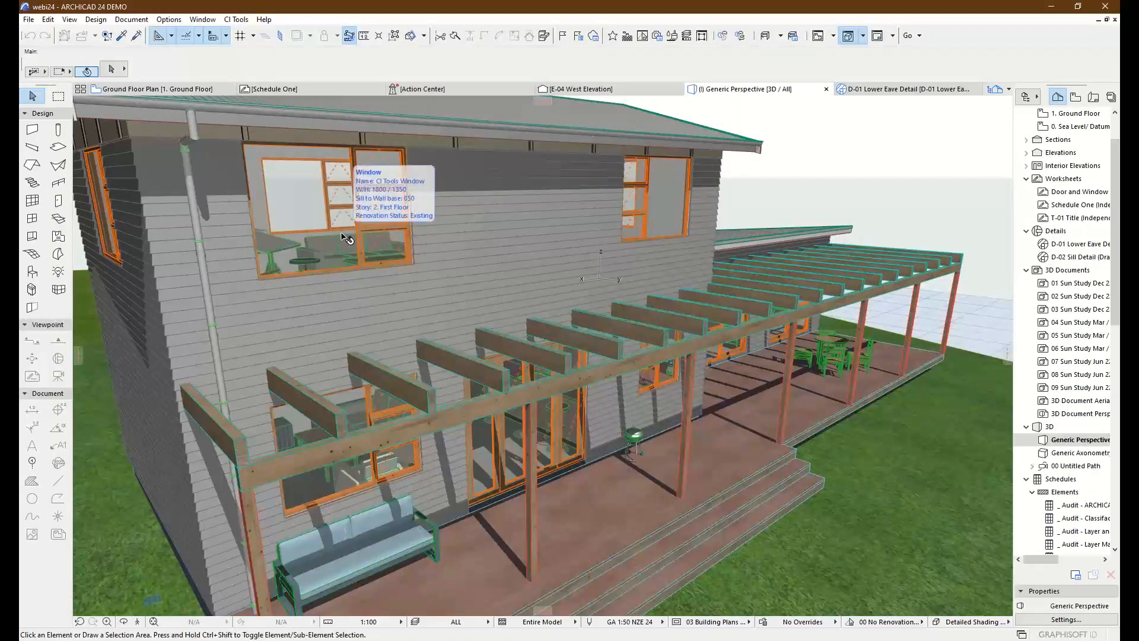
Step: Check the element information of the large first-floor window above the pergola
click(372, 208)
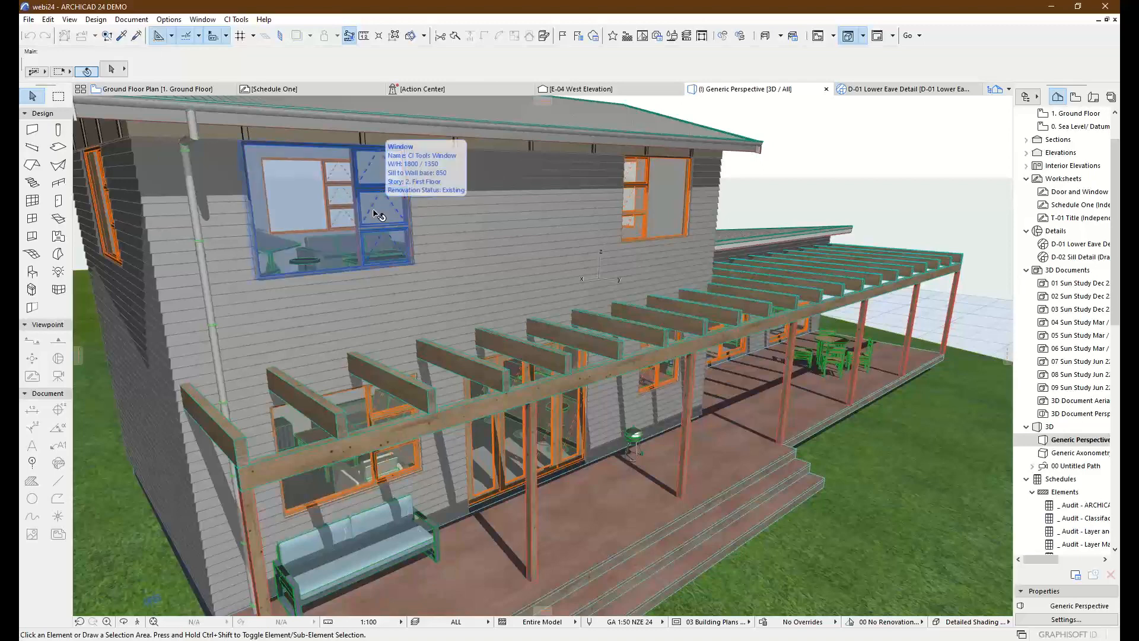
mouse_move(396, 251)
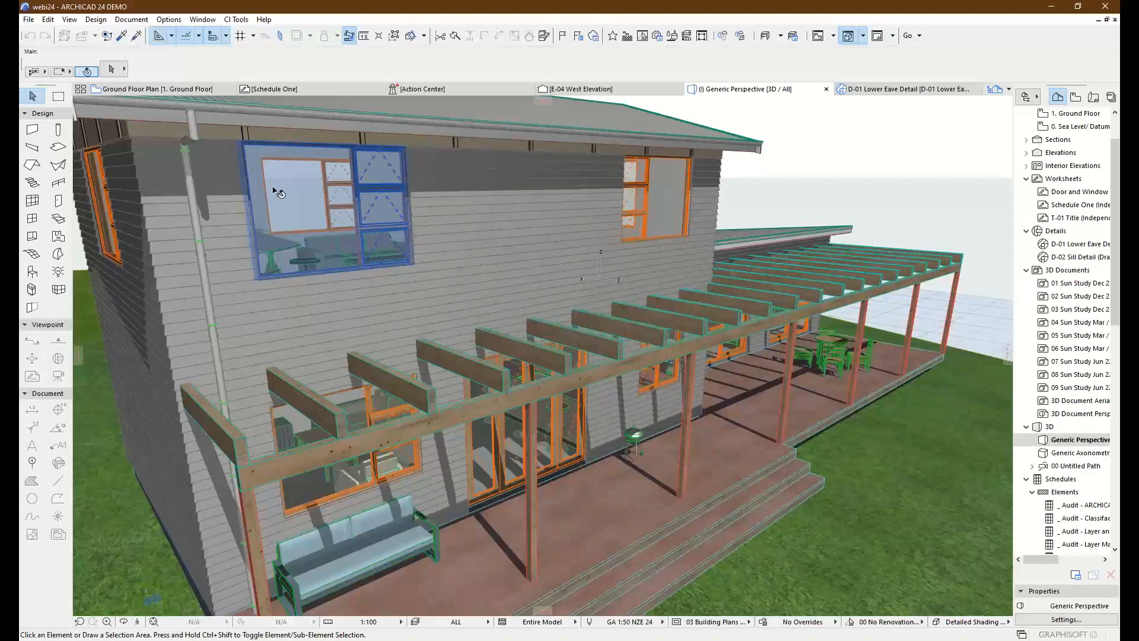
key(Escape)
Step: Inspect the details of ARCHICAD Library 24 in the Library Manager and leave it without changes
click(27, 19)
click(82, 187)
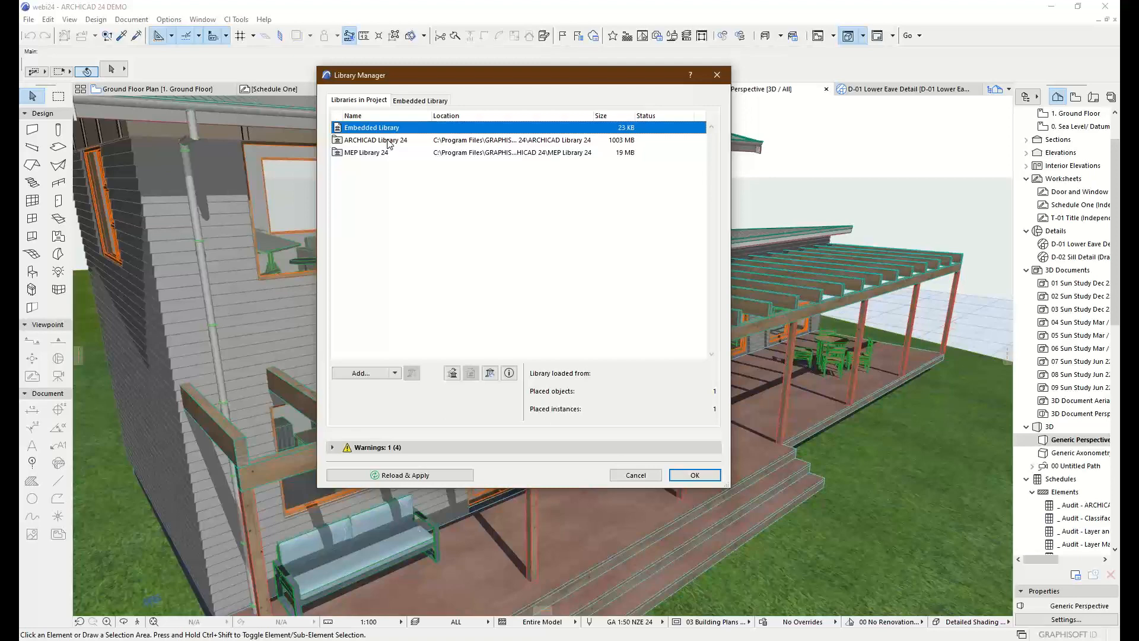
click(381, 142)
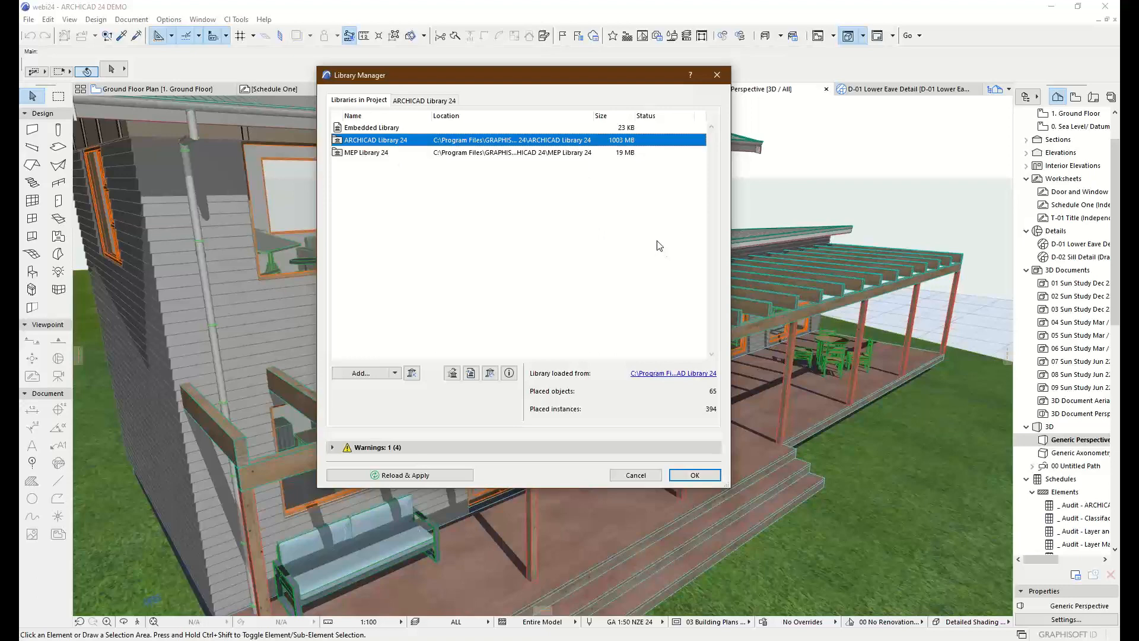
click(634, 476)
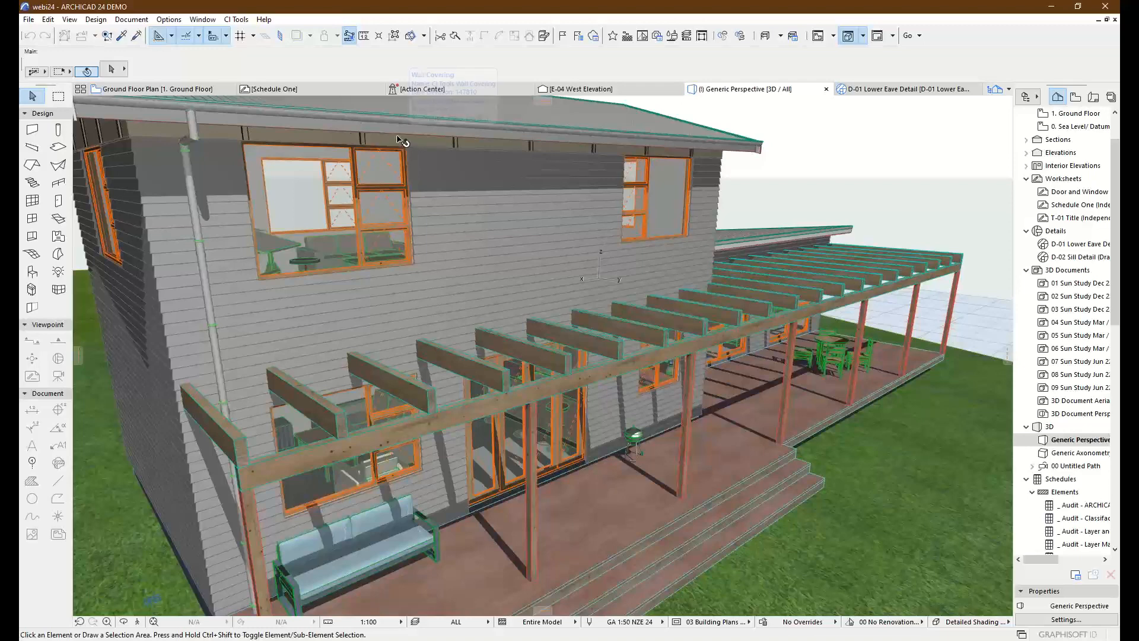
Step: Examine the house exterior from several angles, covering the roof, gutter, downpipe, wall cladding, windows, pergola and deck
drag(478, 185, 490, 185)
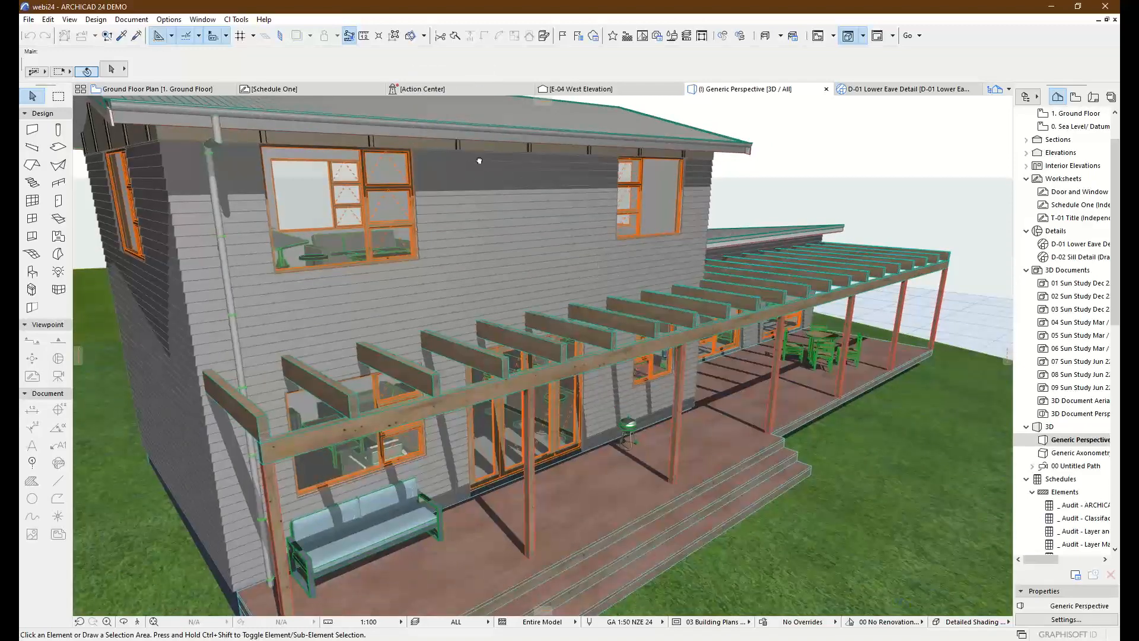
middle_drag(477, 158, 516, 191)
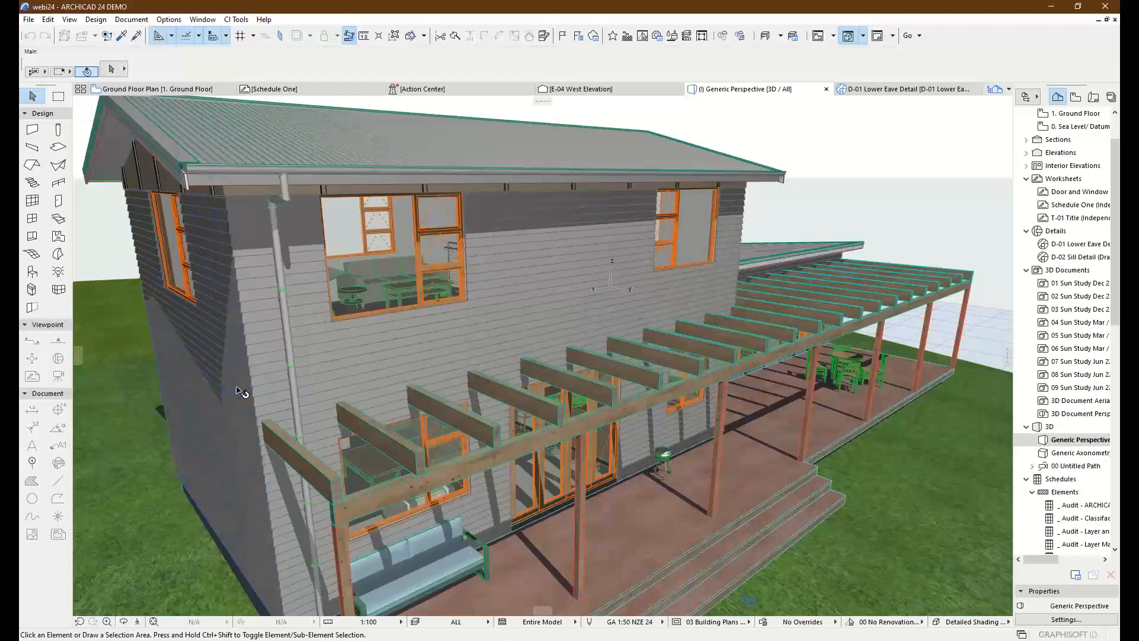
shift+middle_drag(244, 392, 292, 398)
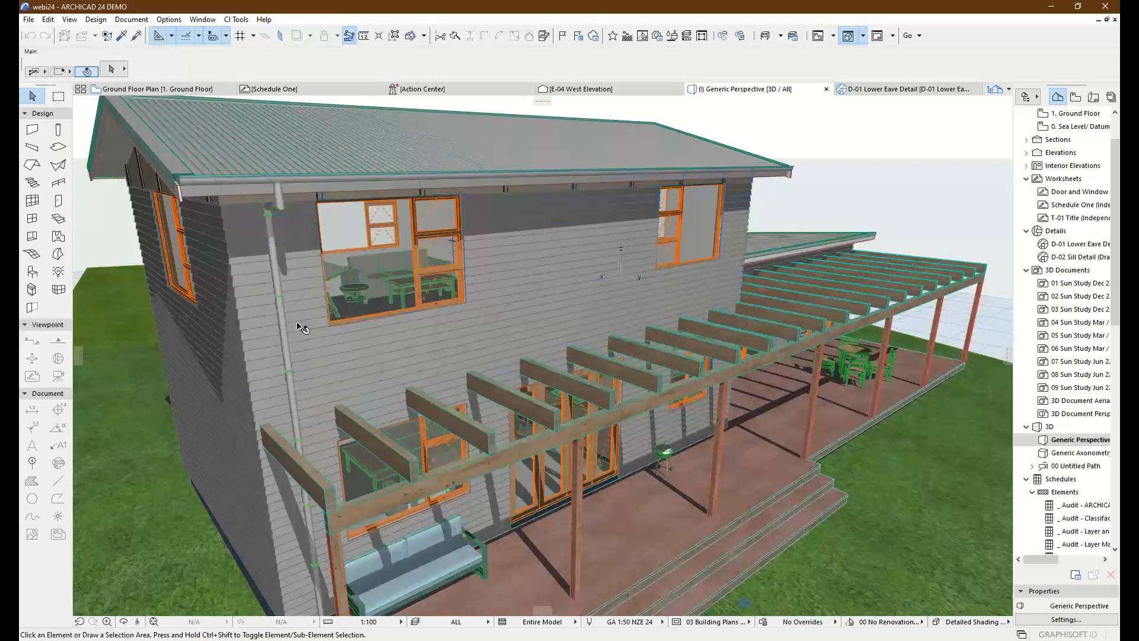
drag(473, 390, 553, 375)
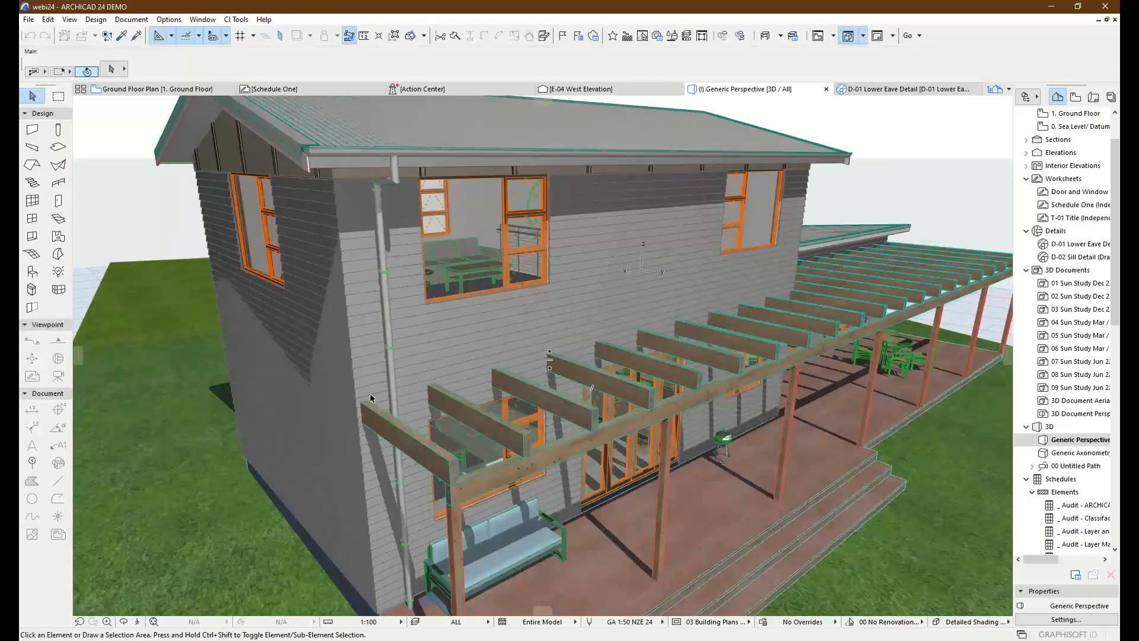
shift+middle_drag(624, 246, 602, 355)
shift+middle_drag(576, 244, 652, 252)
scroll(455, 282, up, 3)
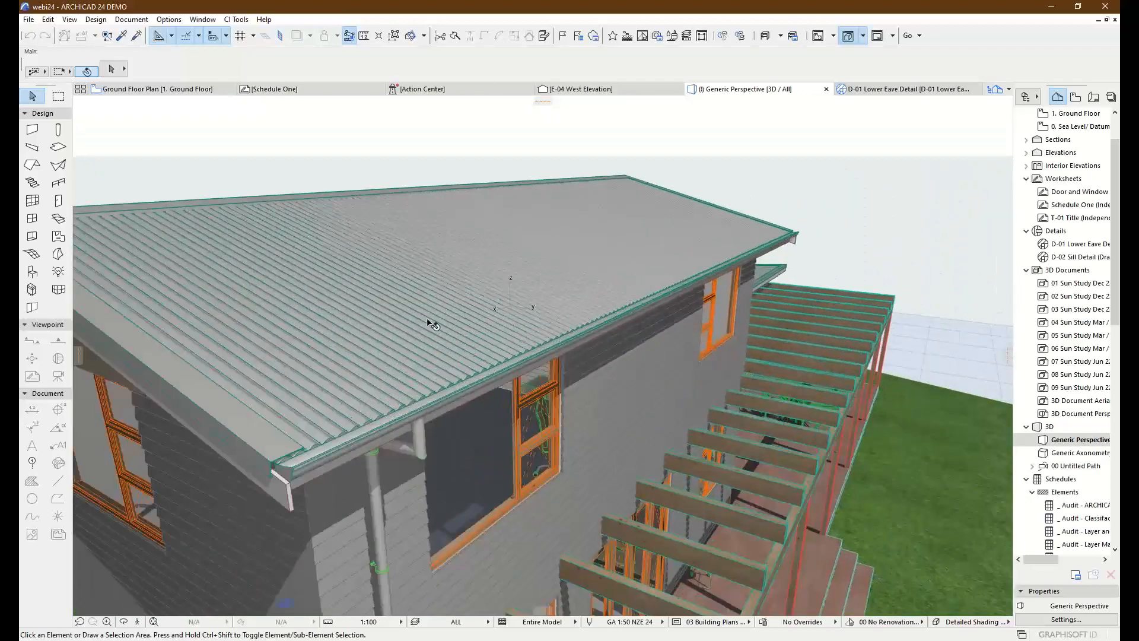
mouse_move(429, 320)
shift+middle_down()
mouse_move(398, 285)
mouse_move(315, 258)
mouse_move(291, 323)
mouse_move(427, 303)
shift+middle_up()
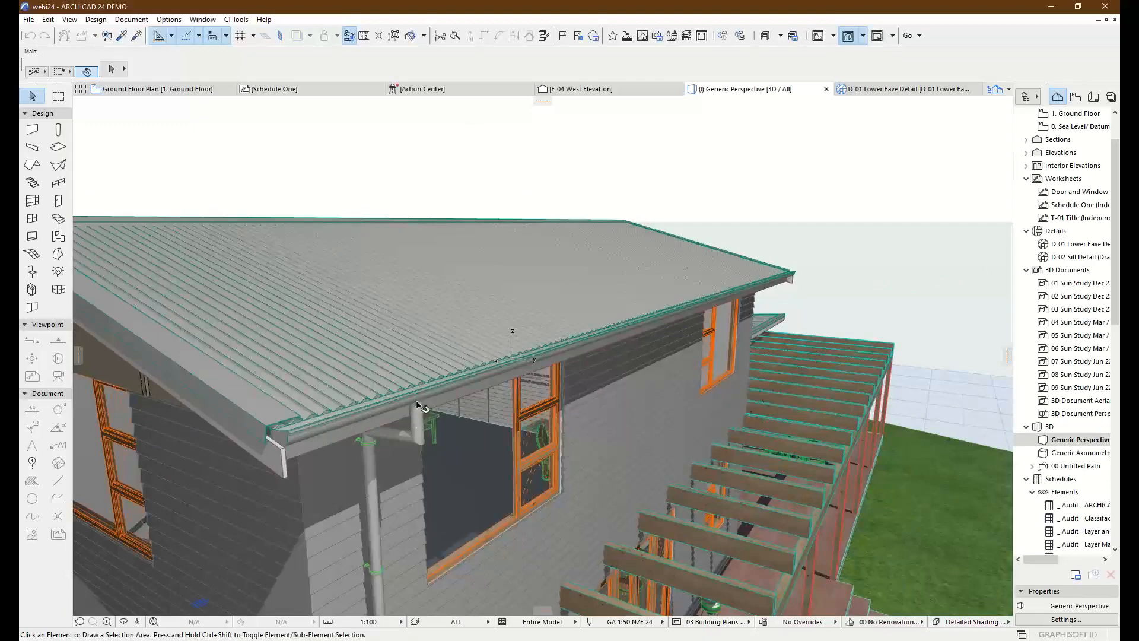
shift+middle_drag(497, 433, 425, 475)
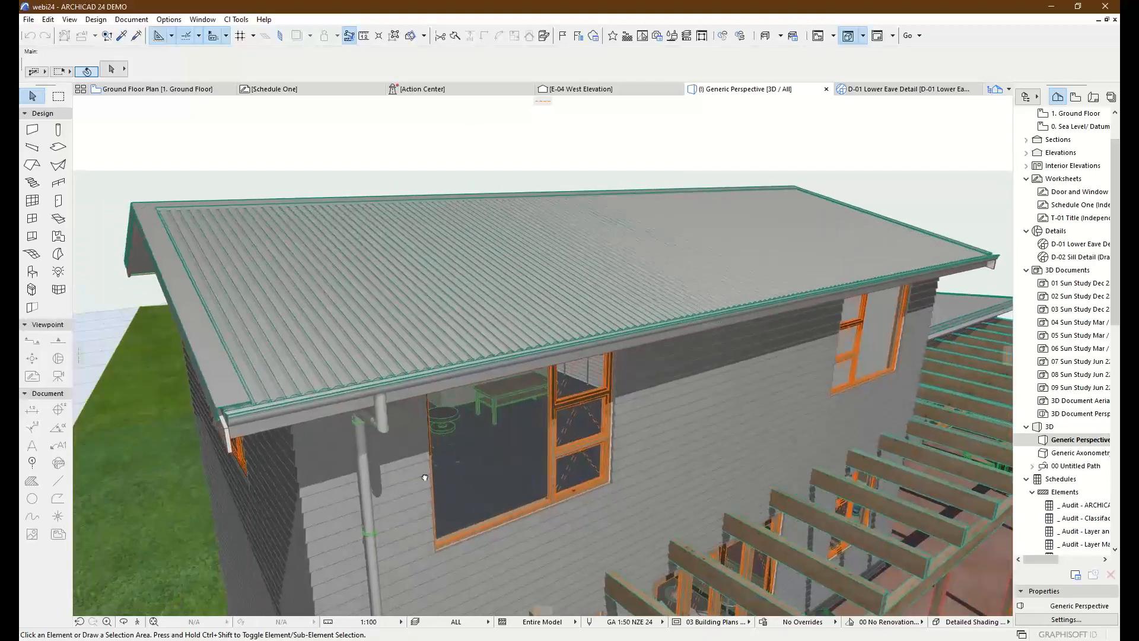
scroll(465, 293, up, 3)
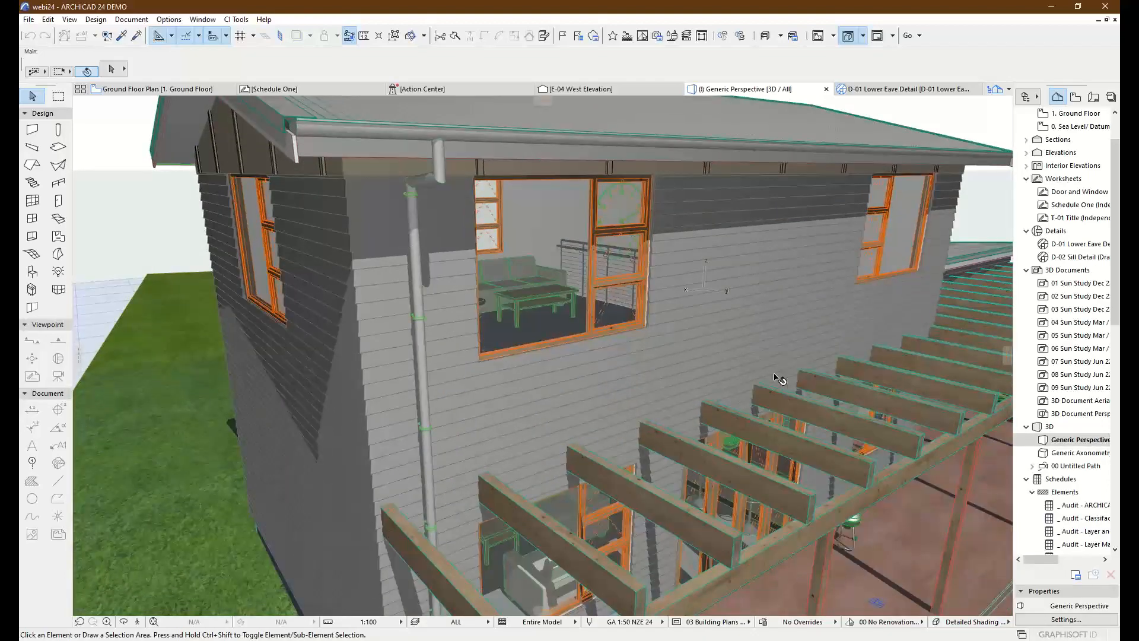
scroll(726, 319, down, 1)
shift+middle_drag(759, 294, 599, 399)
scroll(700, 332, down, 2)
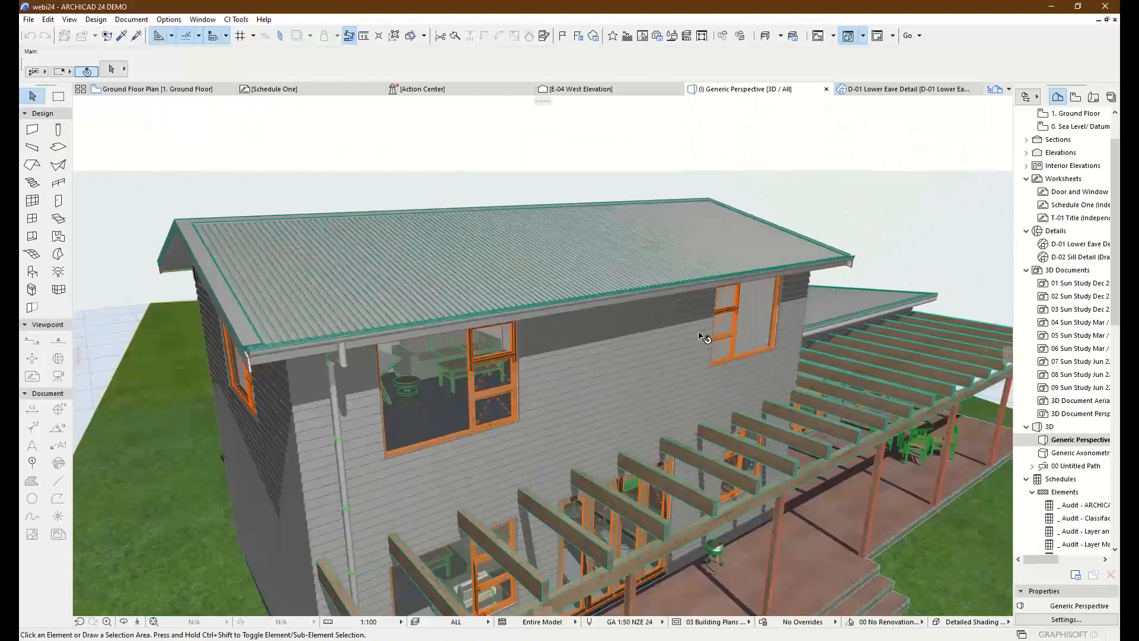
shift+middle_drag(704, 336, 519, 397)
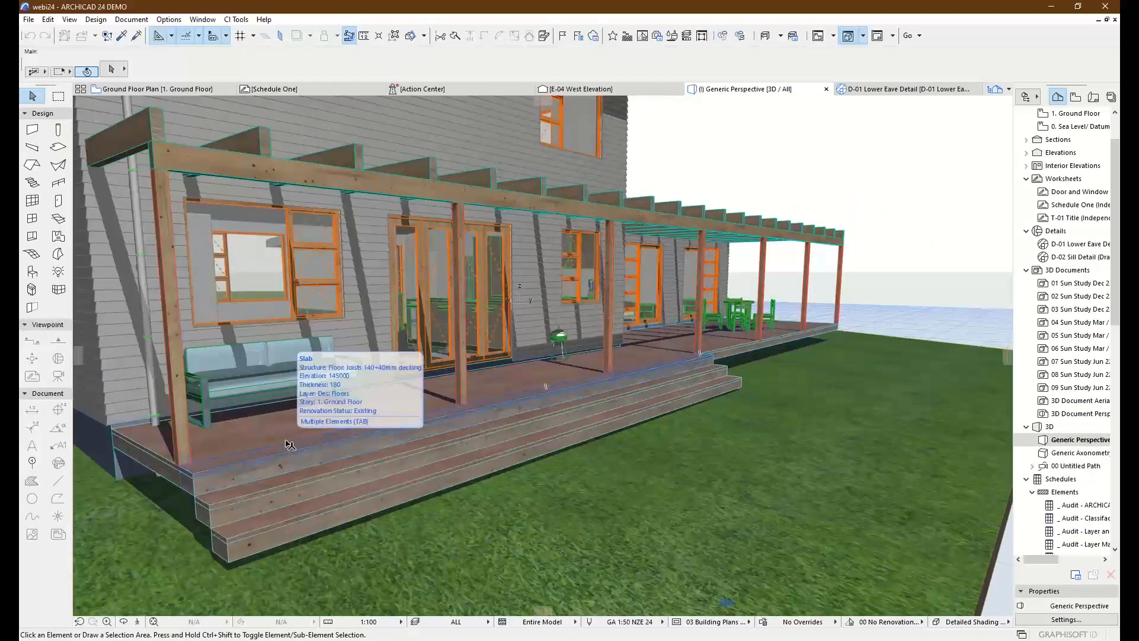
shift+middle_drag(289, 444, 450, 500)
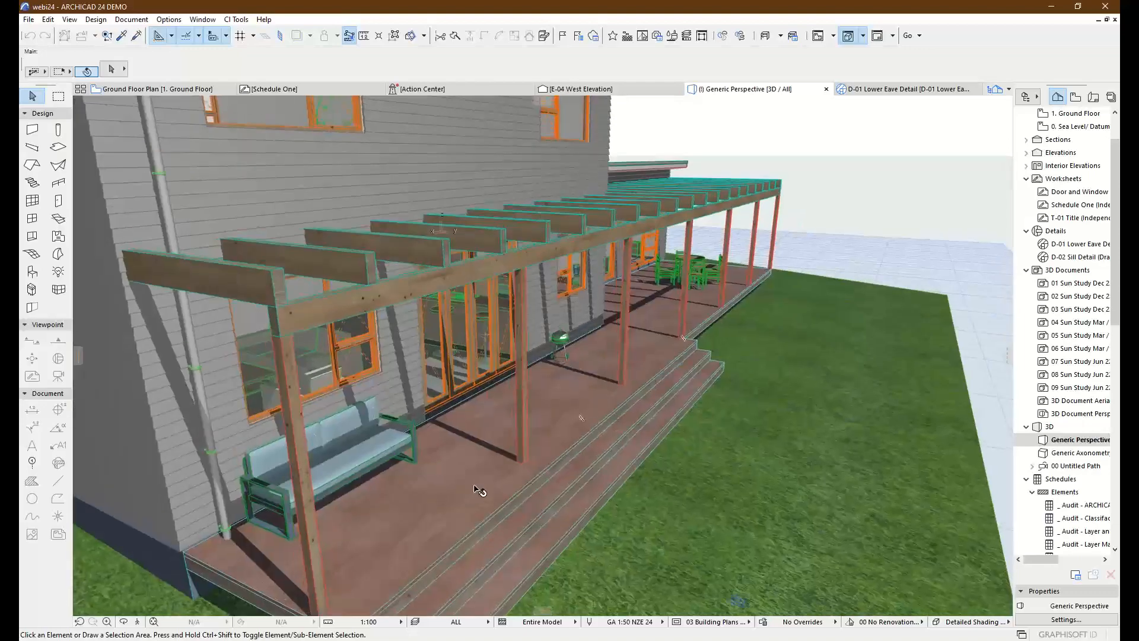
shift+middle_drag(456, 383, 439, 272)
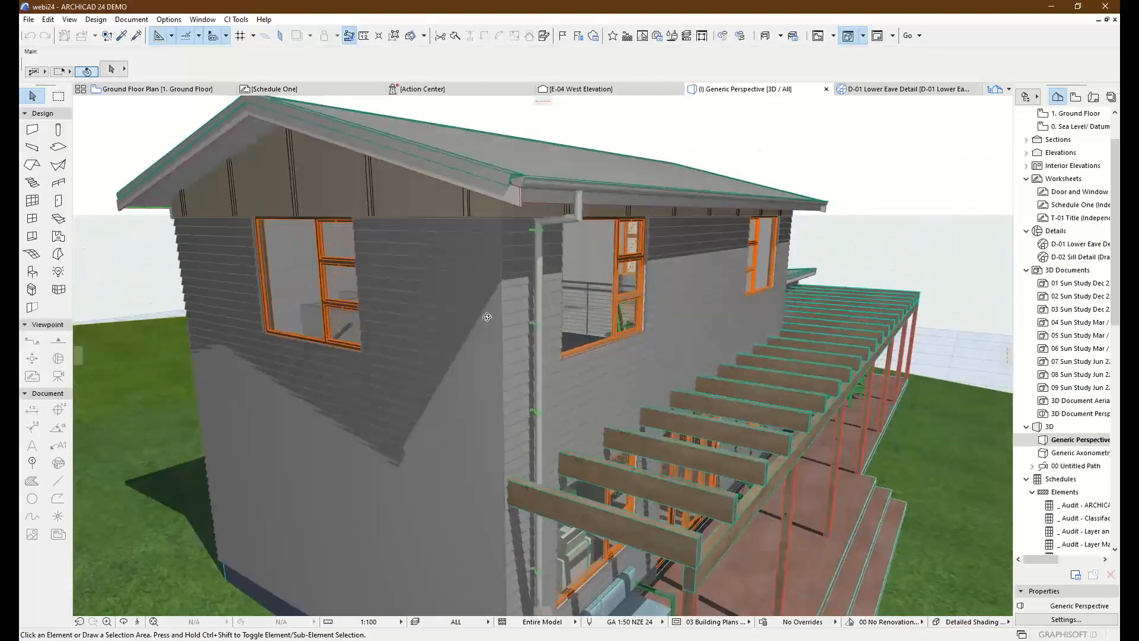
Step: Select the wall covering on the gable-end wall to inspect its settings, and clear the selection
click(437, 272)
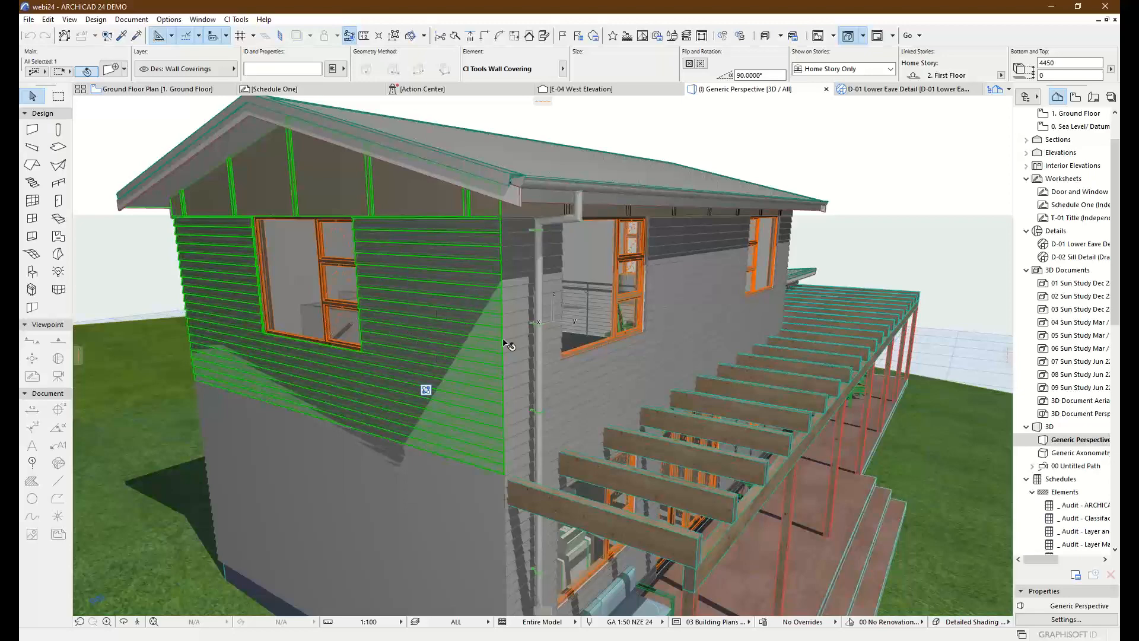
shift+middle_drag(623, 356, 534, 359)
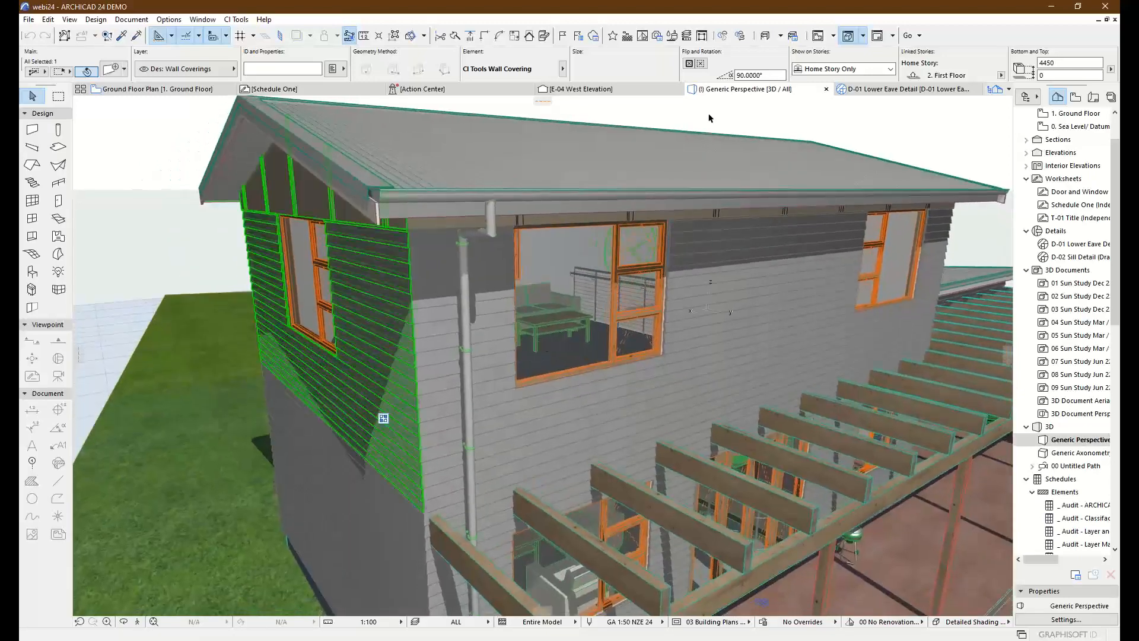
key(Escape)
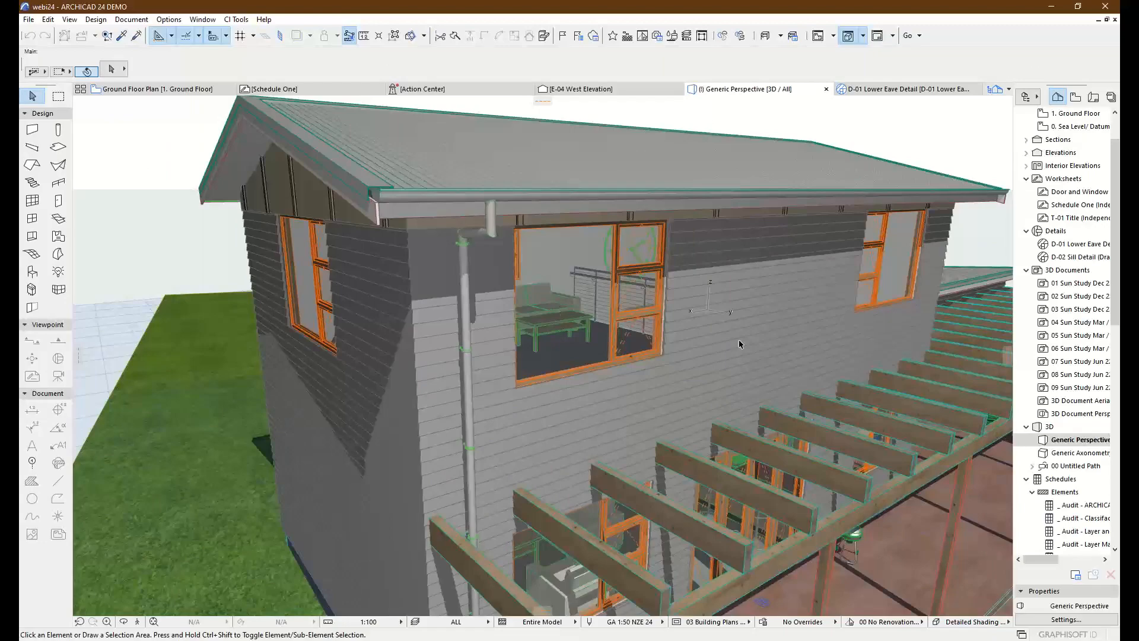
Step: Move the large first-floor window above the pergola along its wall towards the smaller window
shift+middle_drag(740, 344, 535, 376)
scroll(525, 341, down, 3)
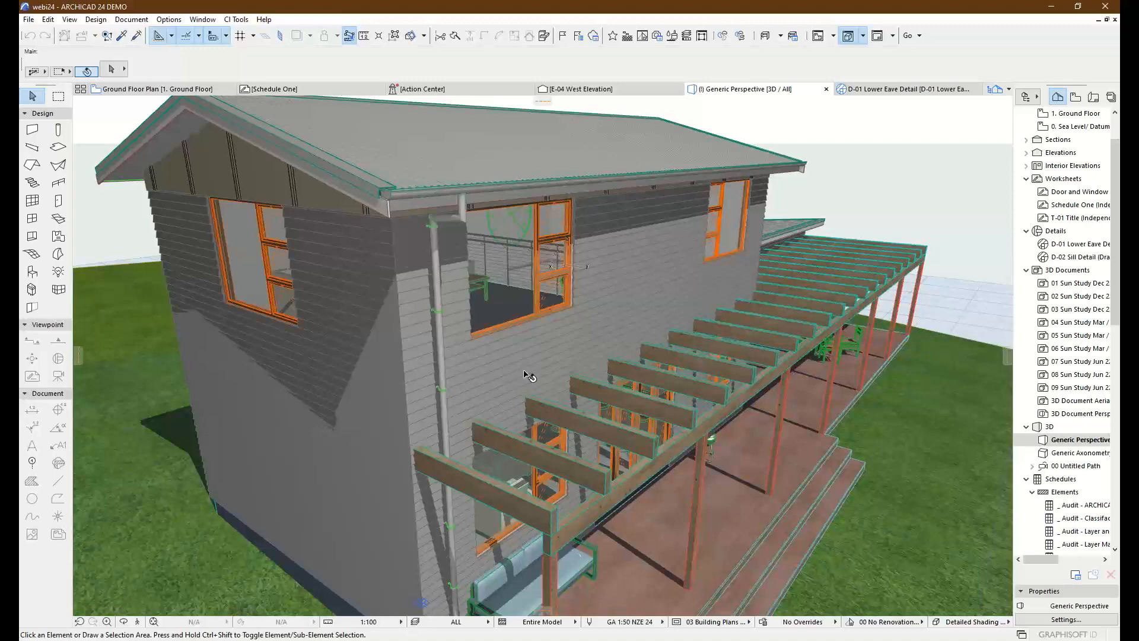
shift+middle_drag(505, 380, 380, 308)
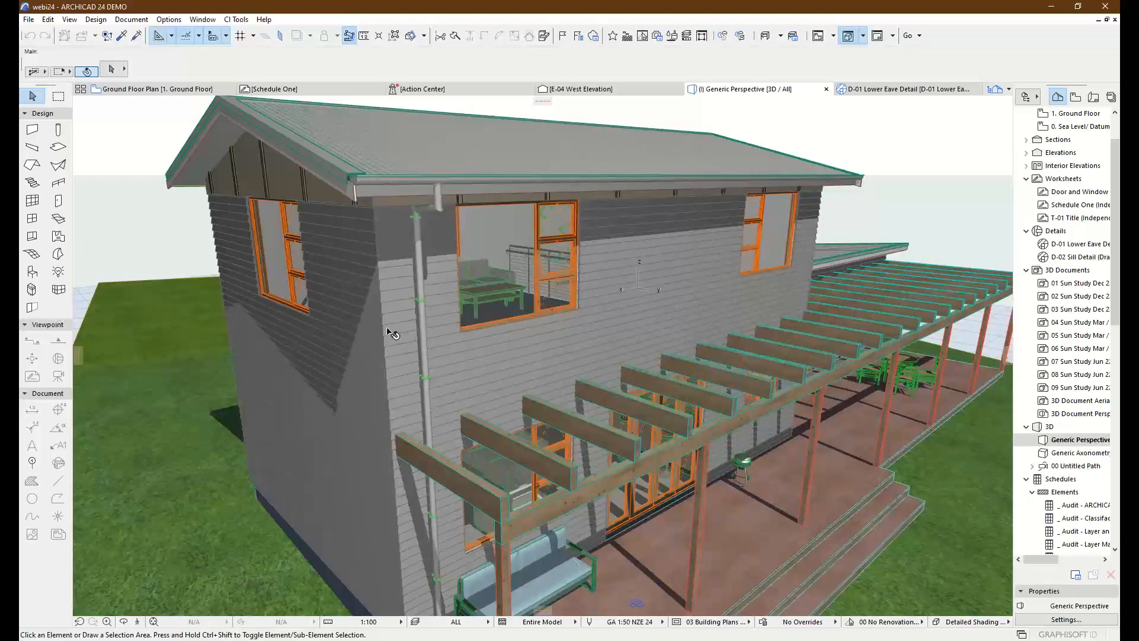
middle_drag(387, 332, 379, 396)
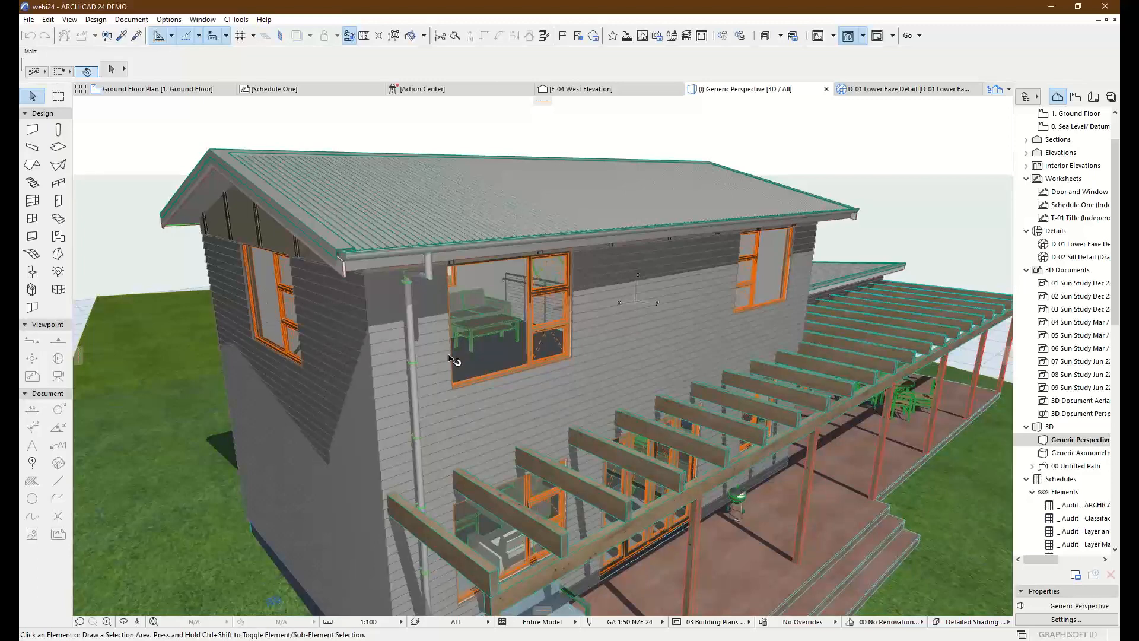
drag(469, 359, 526, 359)
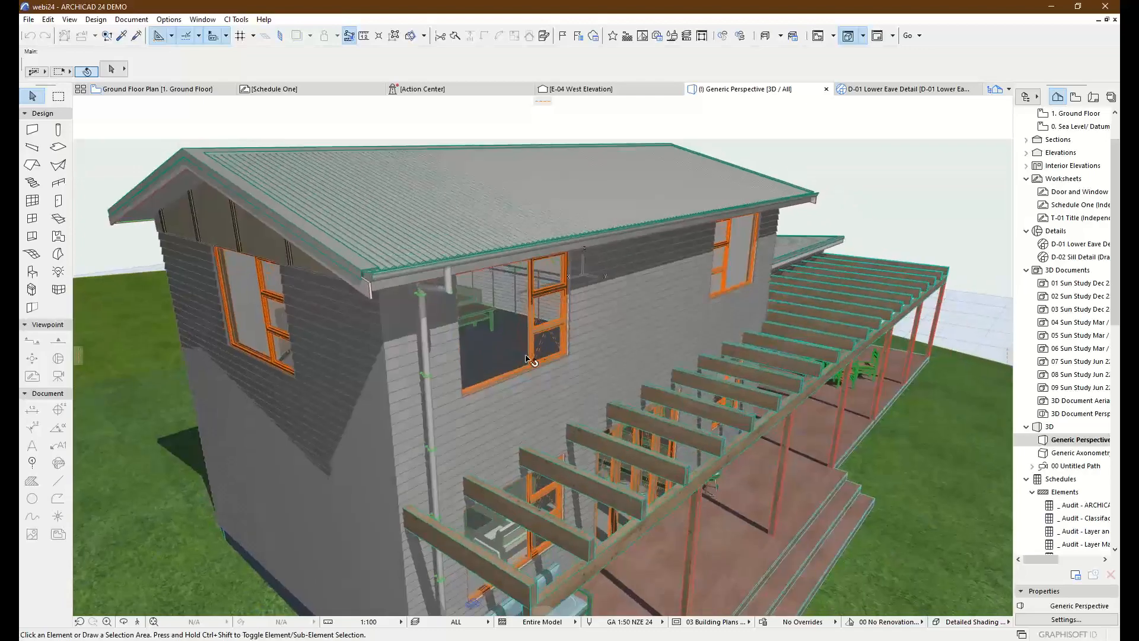
scroll(527, 359, up, 5)
click(532, 378)
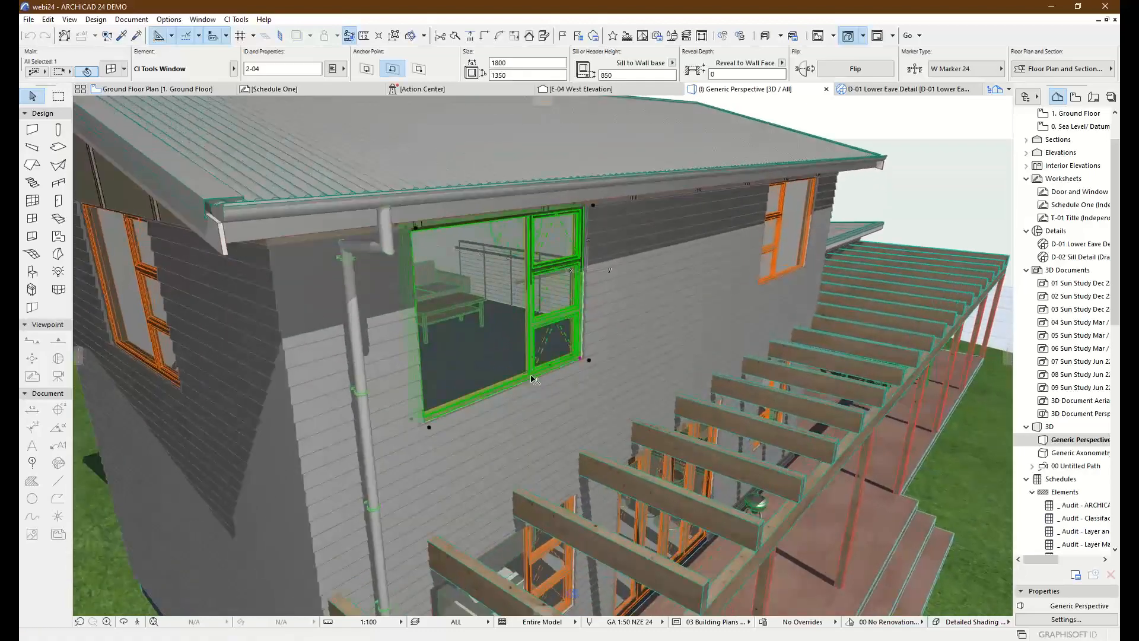
click(588, 359)
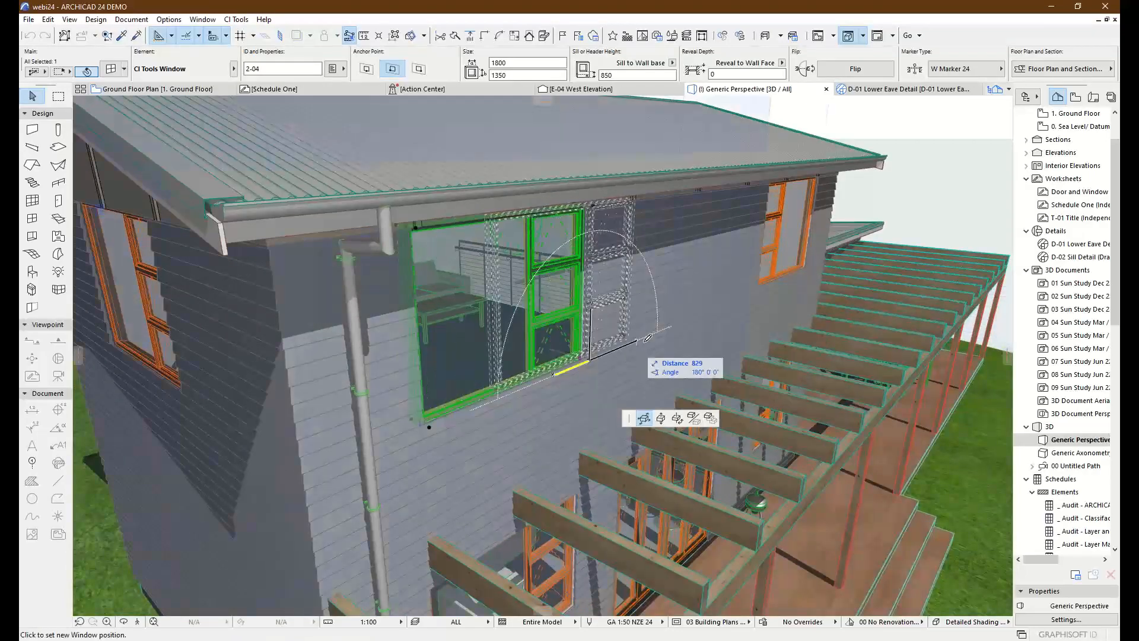
click(676, 333)
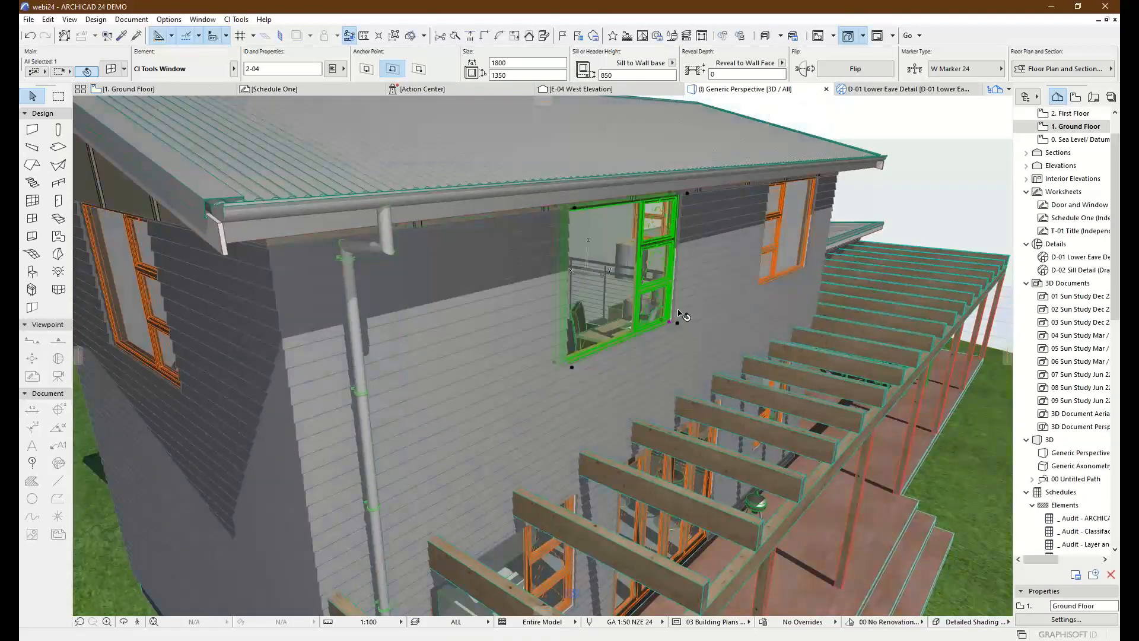
Step: Examine the moved window and the surrounding weatherboard cladding from both sides of the wall
shift+middle_drag(704, 282, 285, 297)
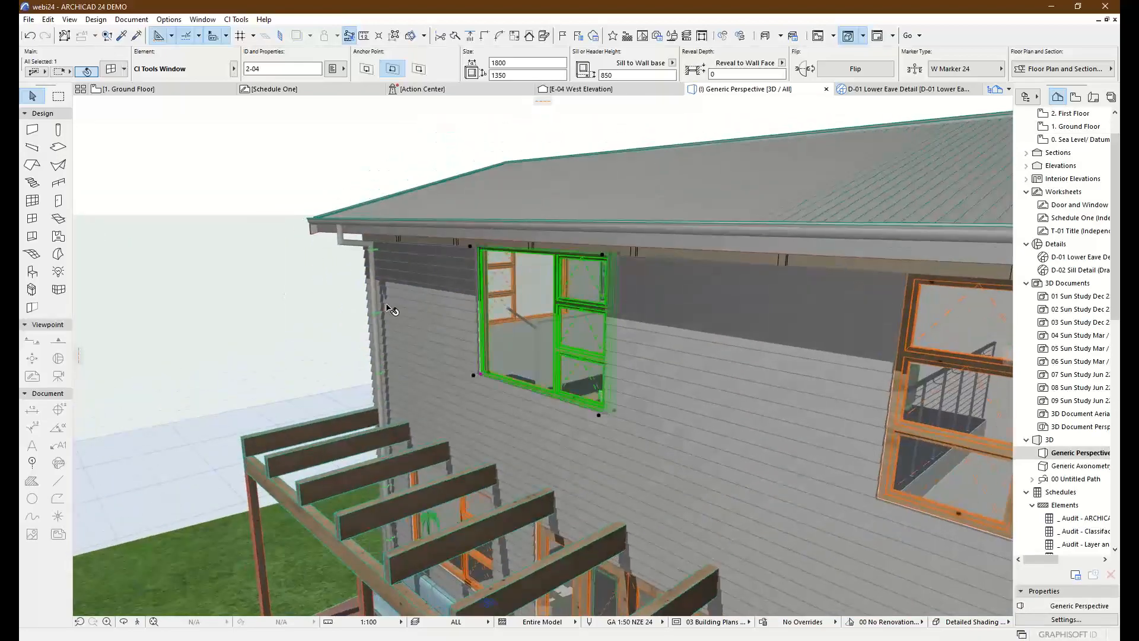
shift+middle_drag(389, 308, 723, 307)
shift+middle_drag(825, 291, 561, 362)
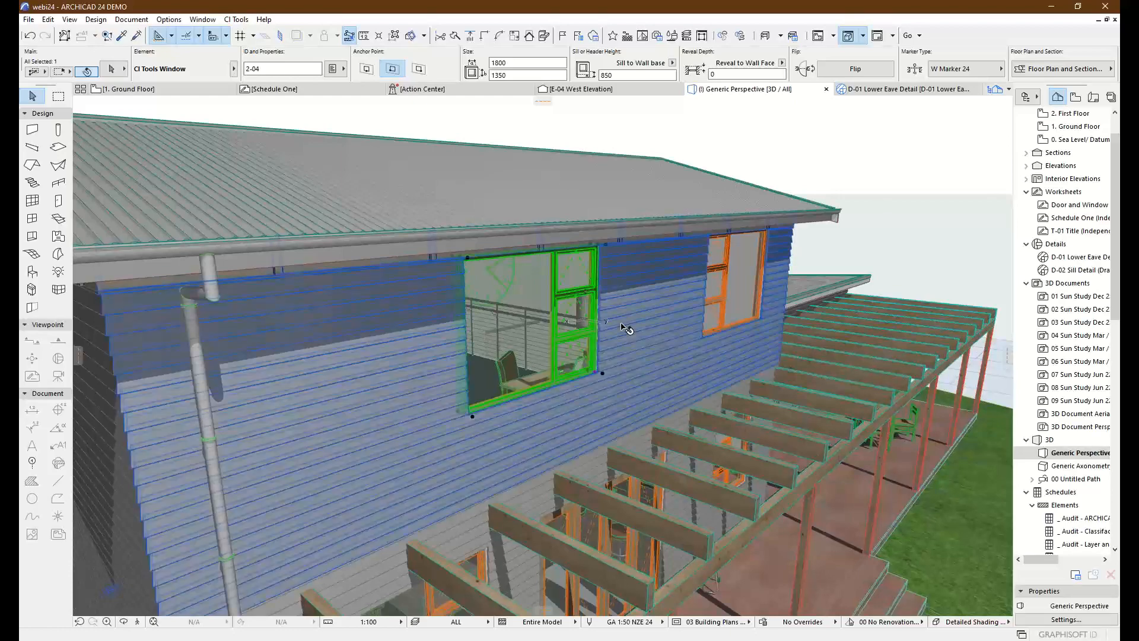
drag(710, 372, 411, 374)
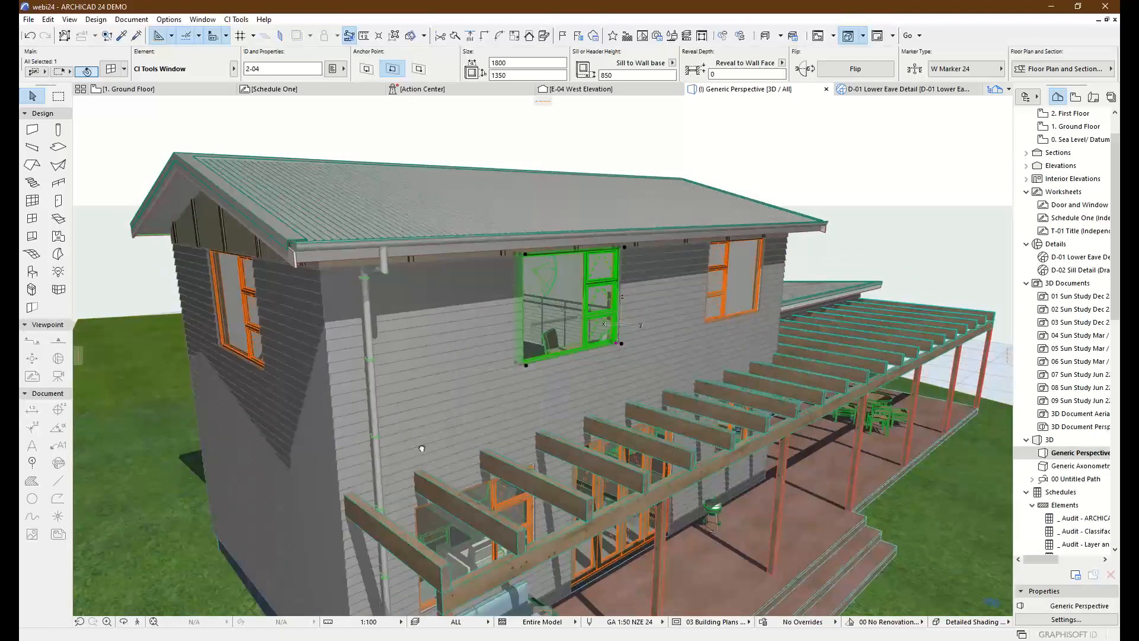
drag(422, 449, 409, 382)
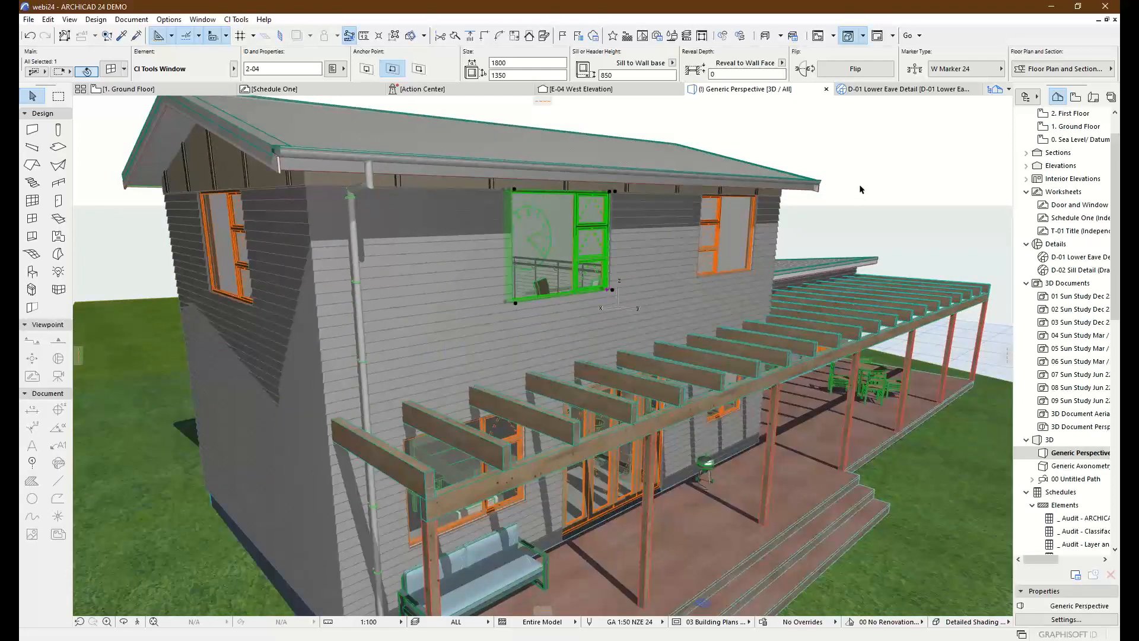
Step: Undo the window move and inspect the wall covering around the large first-floor window
key(ctrl+z)
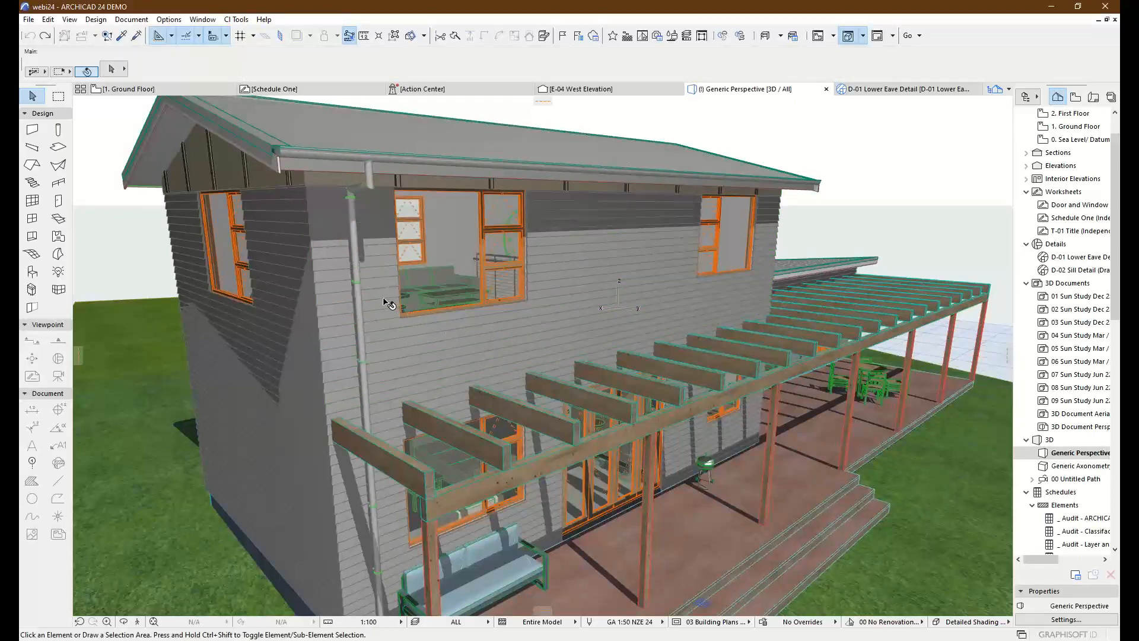
drag(384, 301, 368, 249)
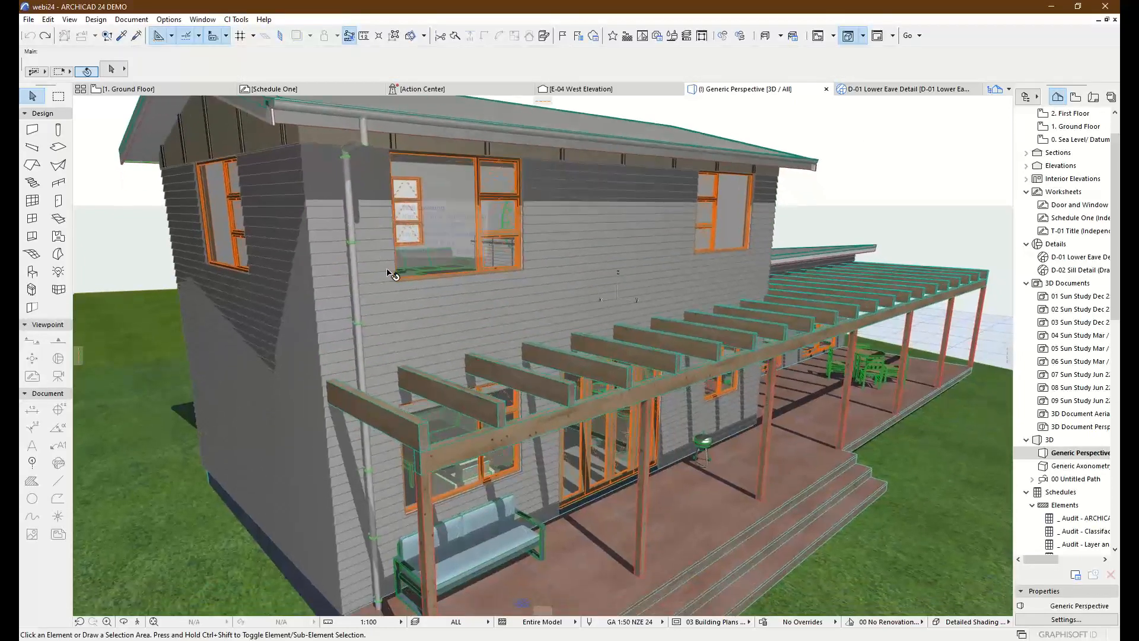
mouse_move(386, 268)
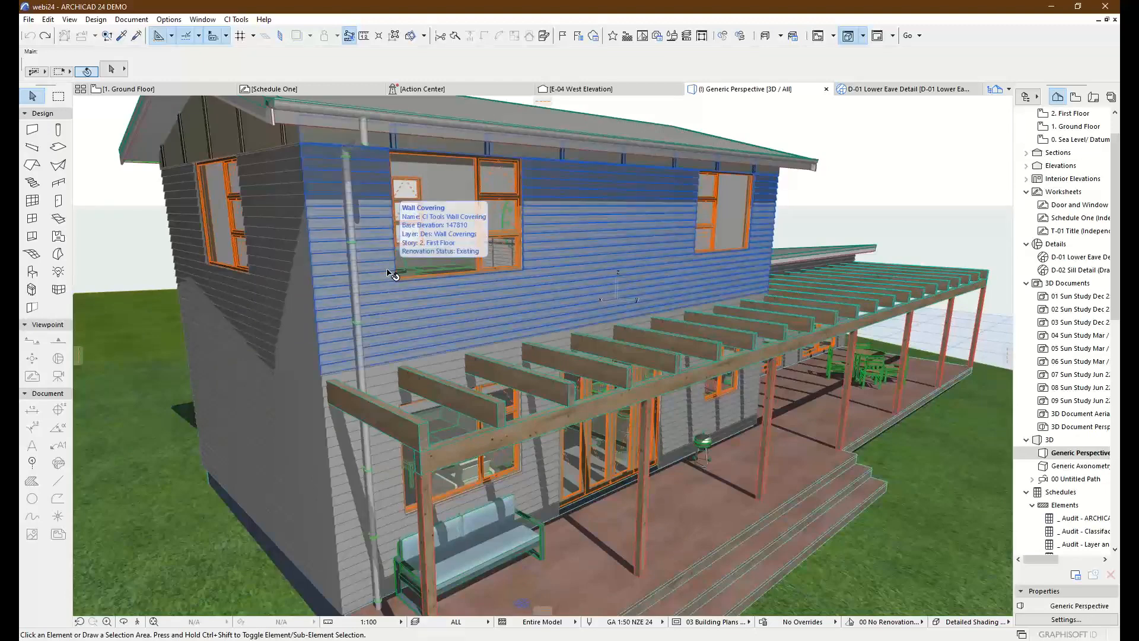
drag(376, 261, 372, 313)
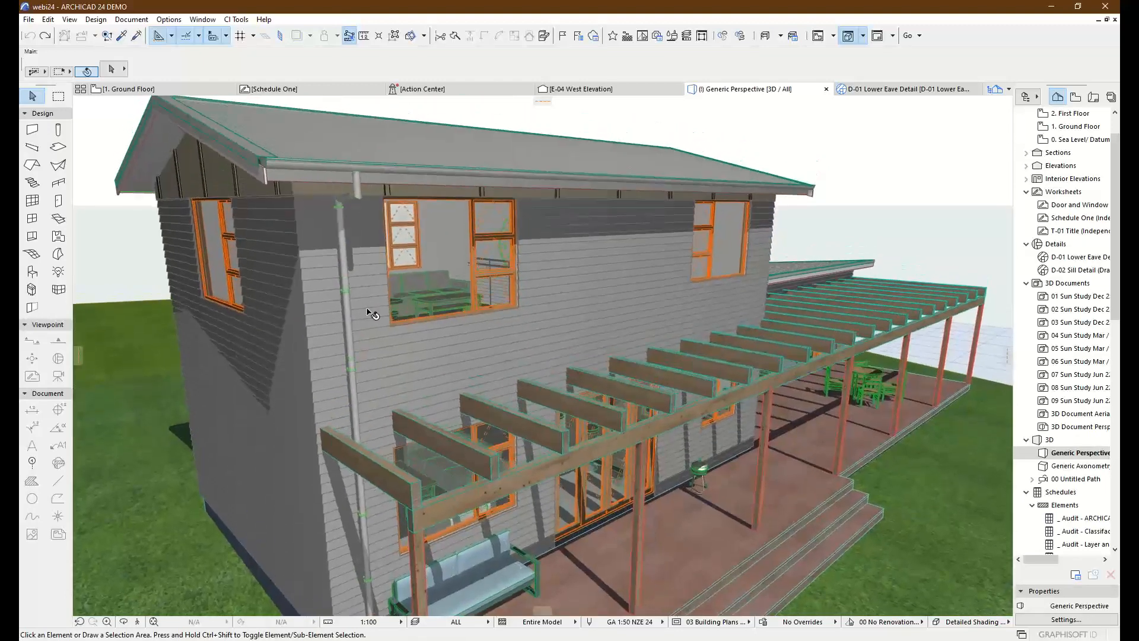
drag(361, 445, 363, 410)
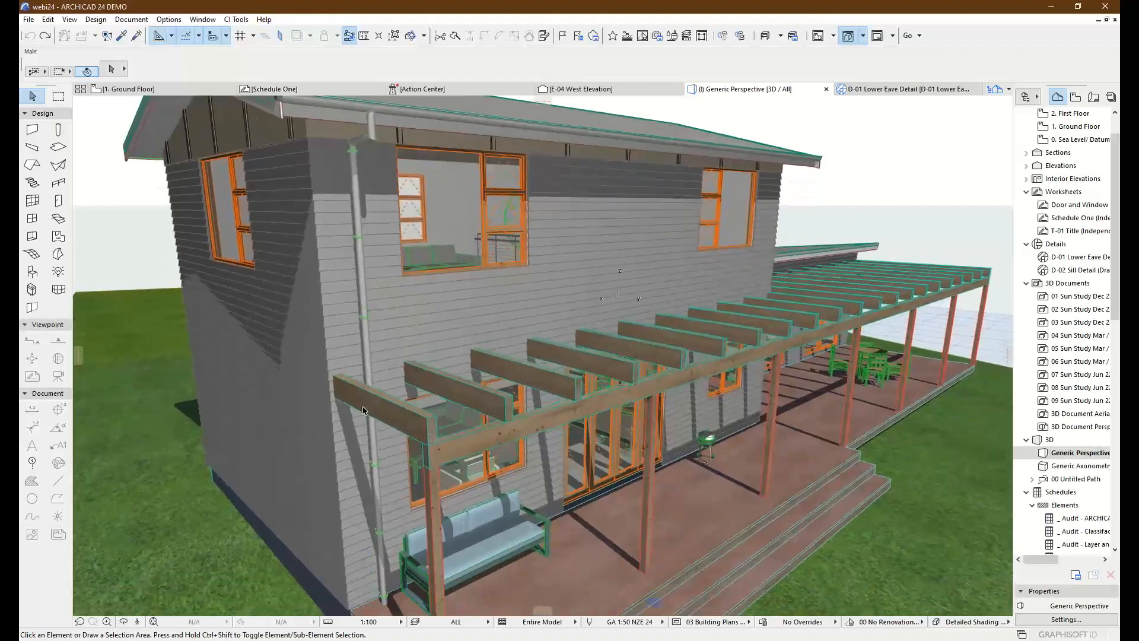
Step: Delete the ground- and first-floor wall coverings on the pergola side and adjoining gable end, plus both roof coverings of the two-storey block
click(360, 492)
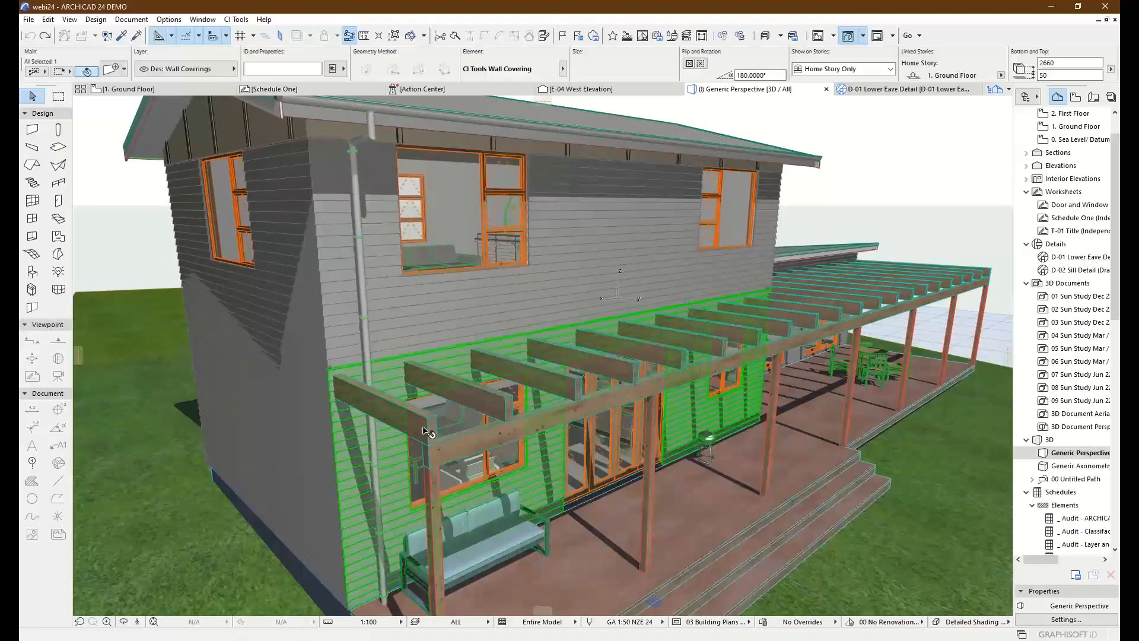
shift+click(411, 331)
shift+click(297, 273)
shift+click(297, 426)
drag(409, 273, 355, 273)
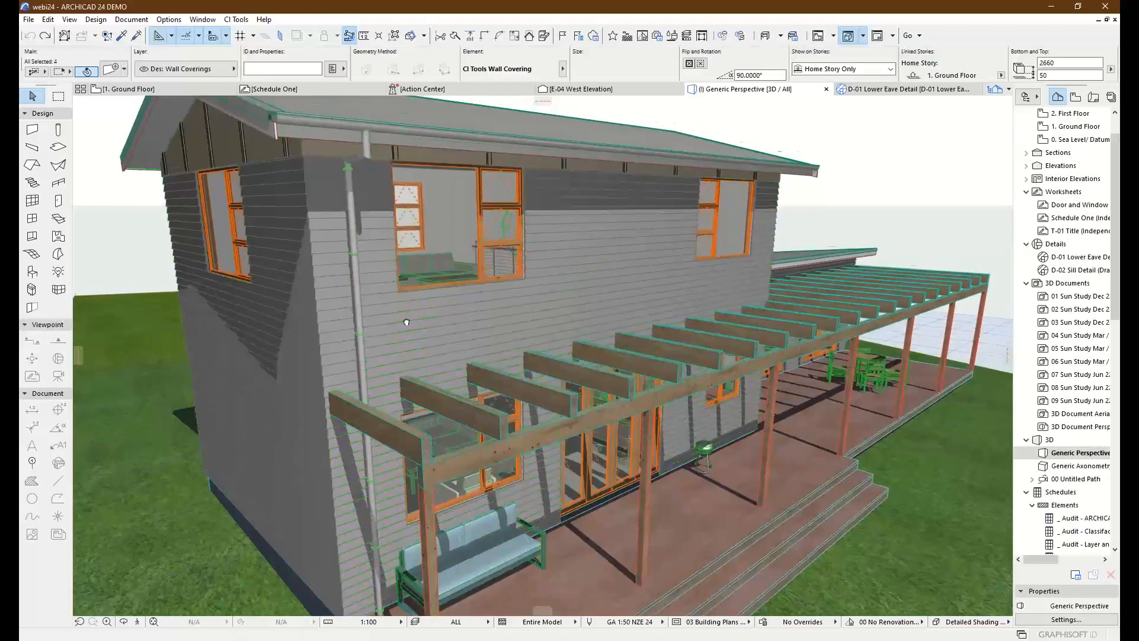
scroll(355, 273, up, 3)
shift+click(224, 259)
drag(224, 259, 584, 492)
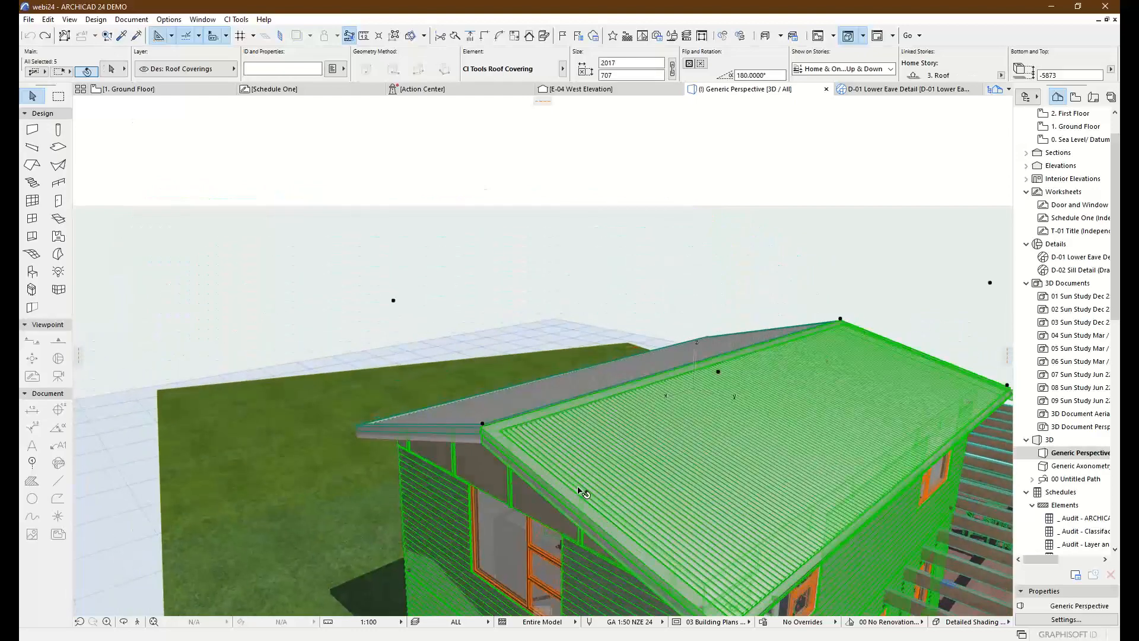
shift+click(488, 410)
drag(709, 547, 356, 289)
scroll(356, 289, down, 3)
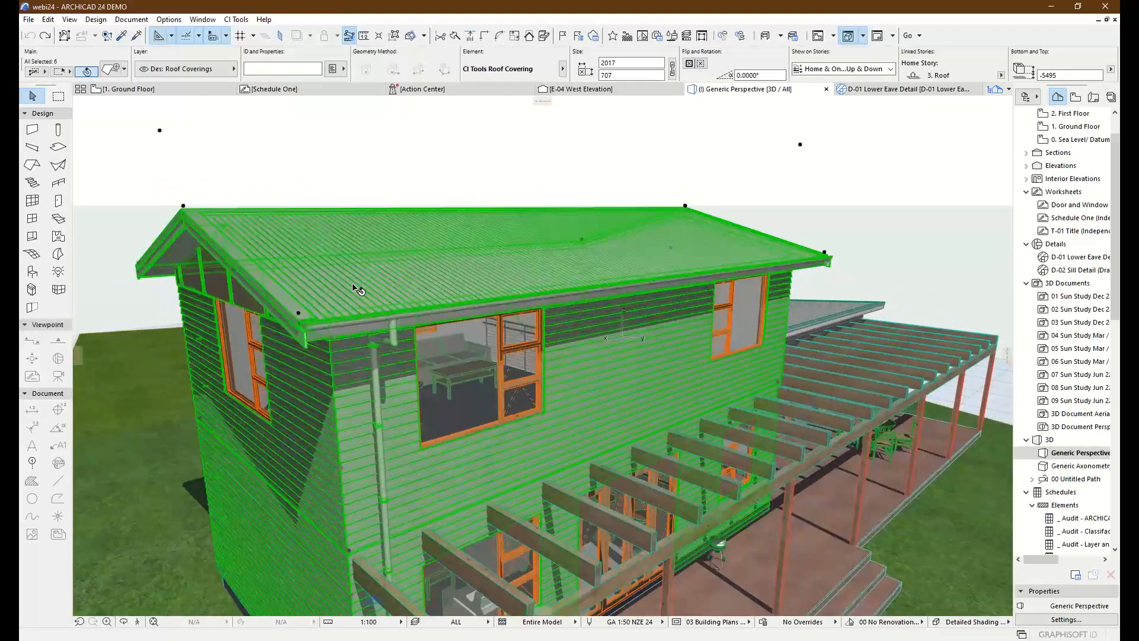
key(Escape)
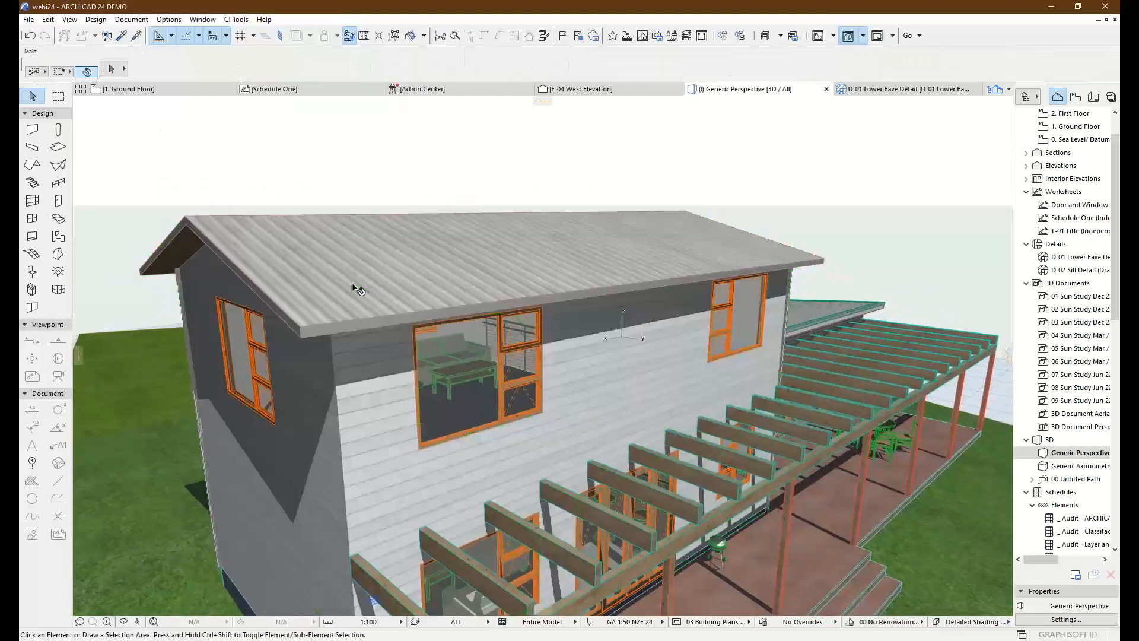
Step: Delete the remaining wall coverings on the two-storey block's opposite gable end and rear wall
drag(418, 439, 401, 356)
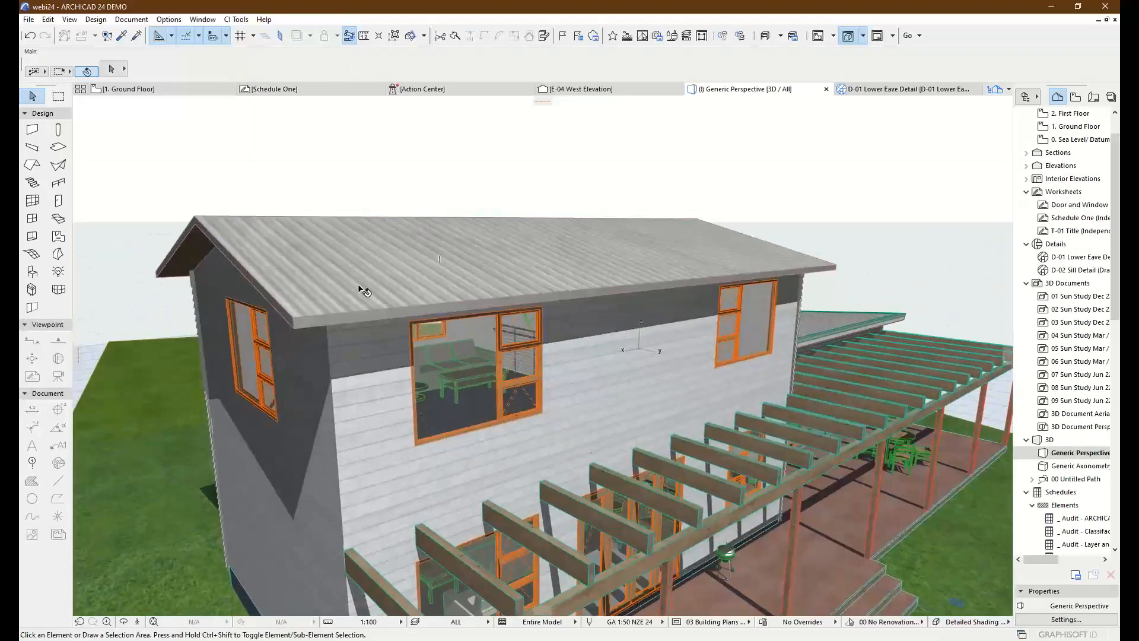
drag(360, 421, 565, 418)
shift+middle_drag(564, 418, 700, 403)
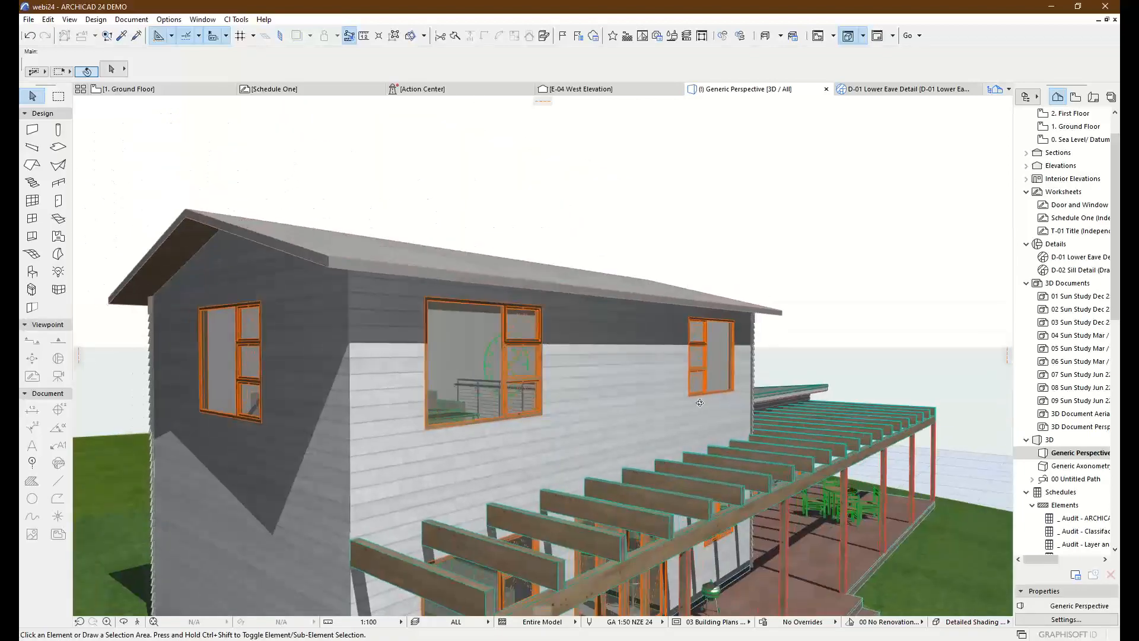
shift+middle_drag(784, 357, 380, 368)
click(400, 420)
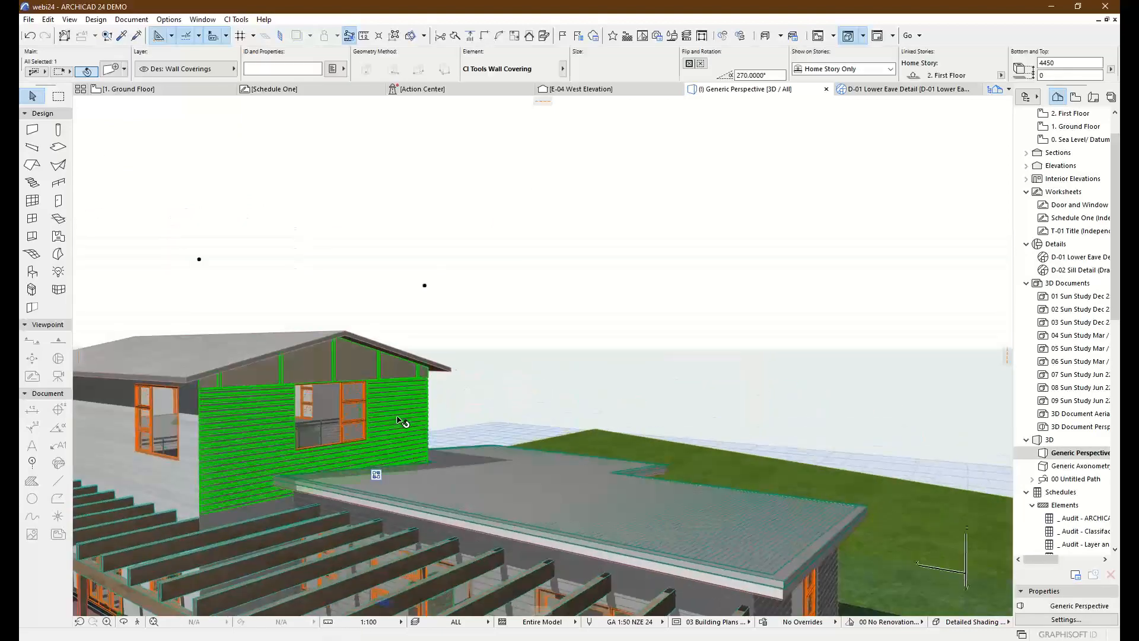
key(Escape)
shift+middle_drag(400, 420, 749, 386)
click(475, 414)
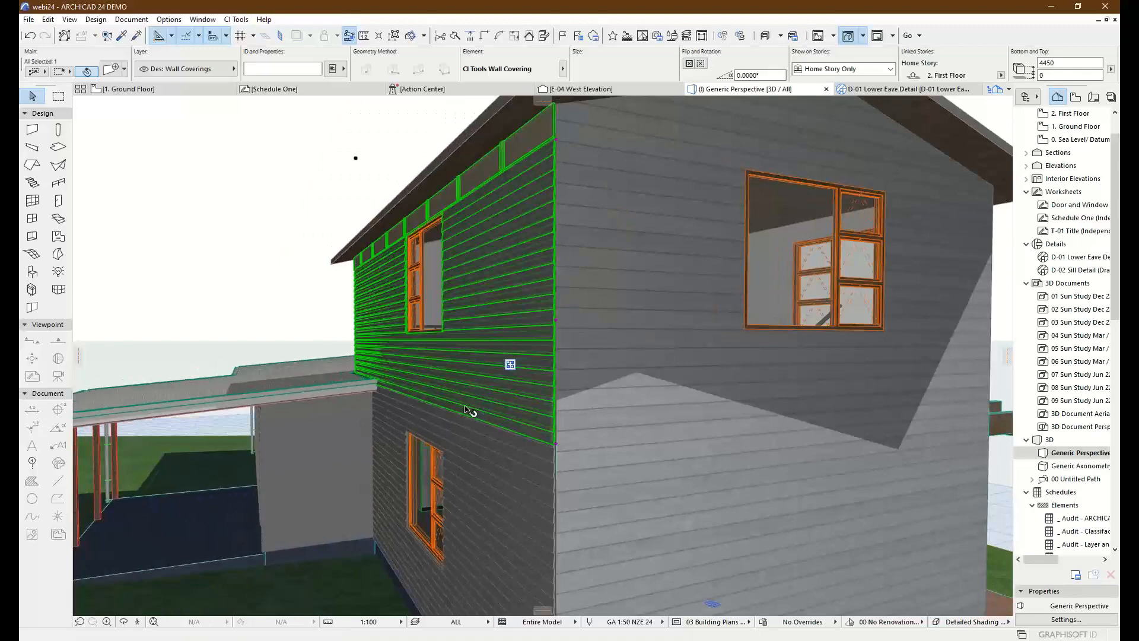
key(Escape)
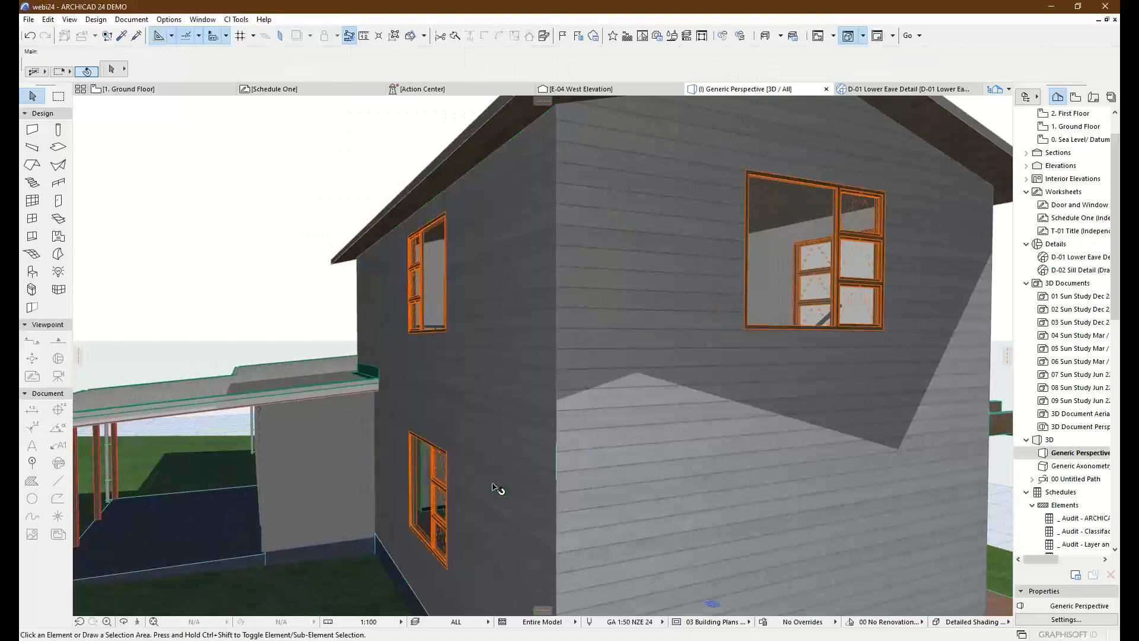
shift+middle_drag(496, 488, 520, 303)
Step: On the ground floor plan, select the four outer walls enclosing the kitchen and living area
click(127, 89)
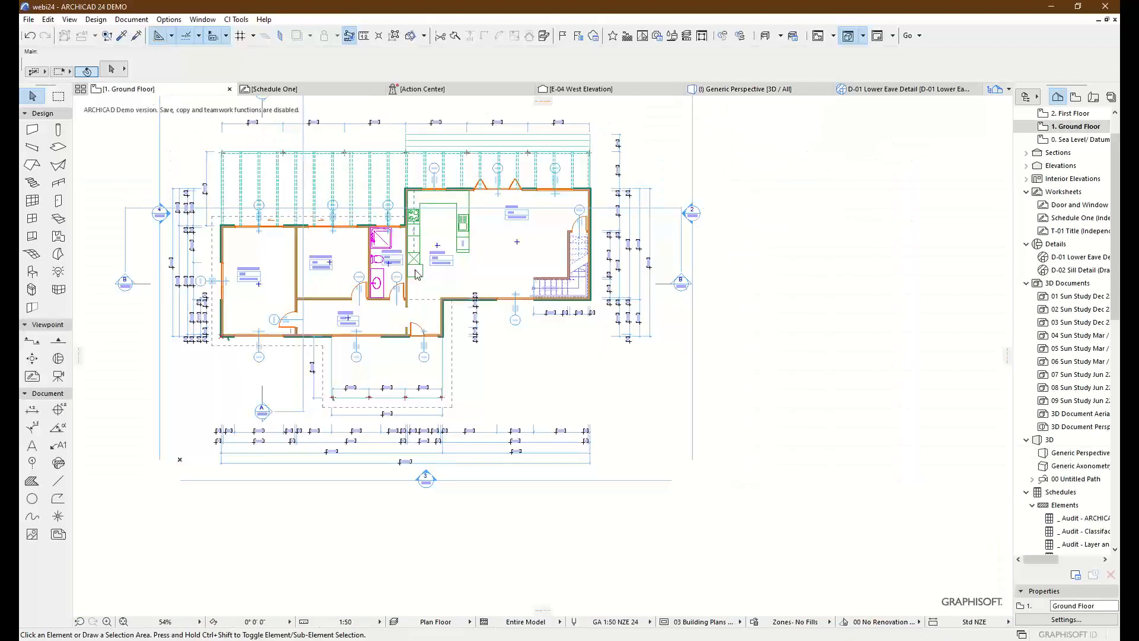
scroll(417, 274, up, 3)
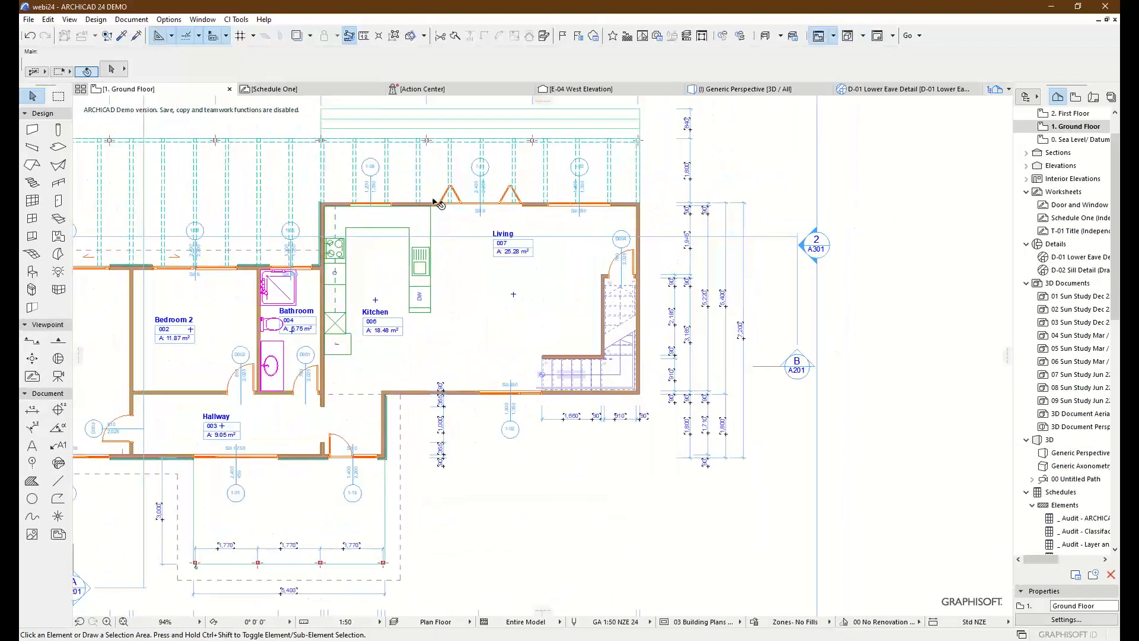
scroll(470, 313, up, 5)
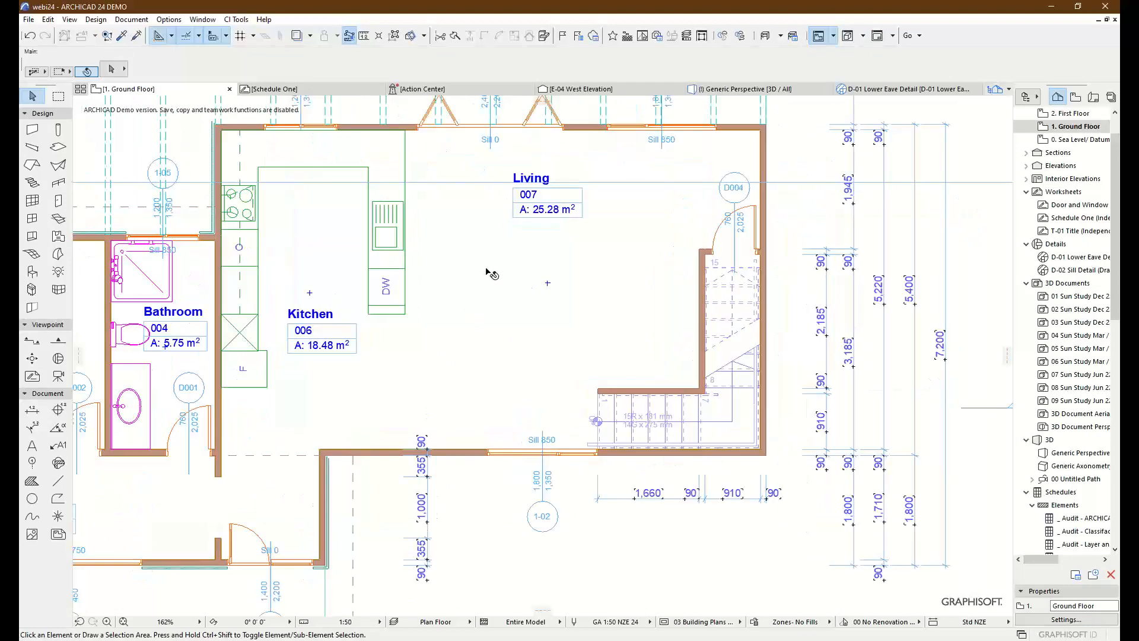
click(399, 165)
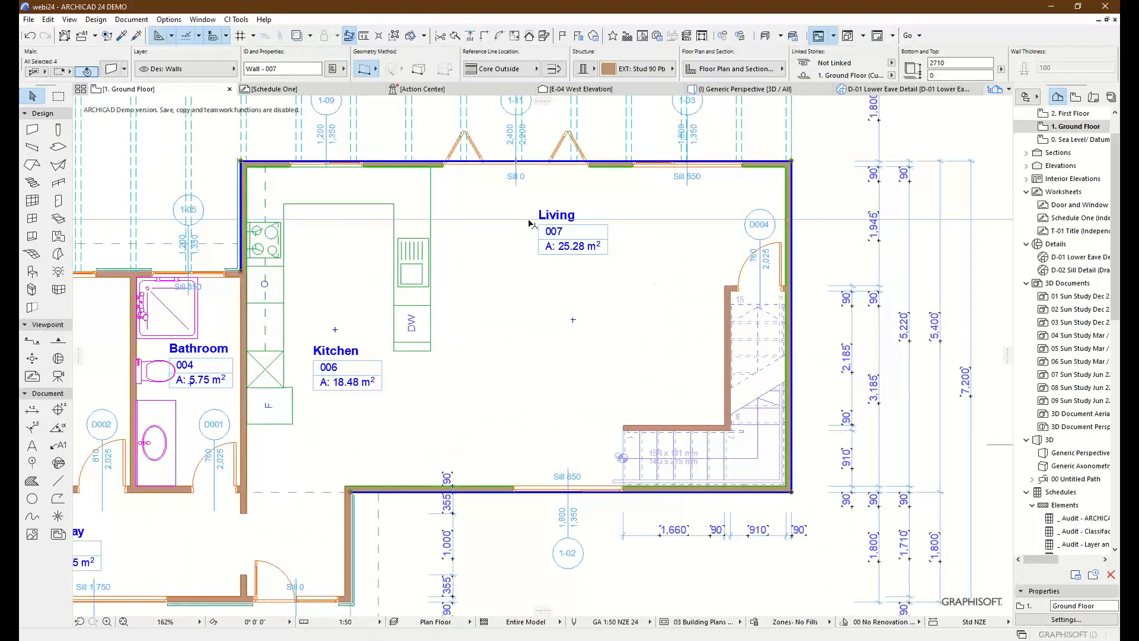
Step: Start a CI Tools wall covering for the selected walls and display its preview in 3D
click(236, 20)
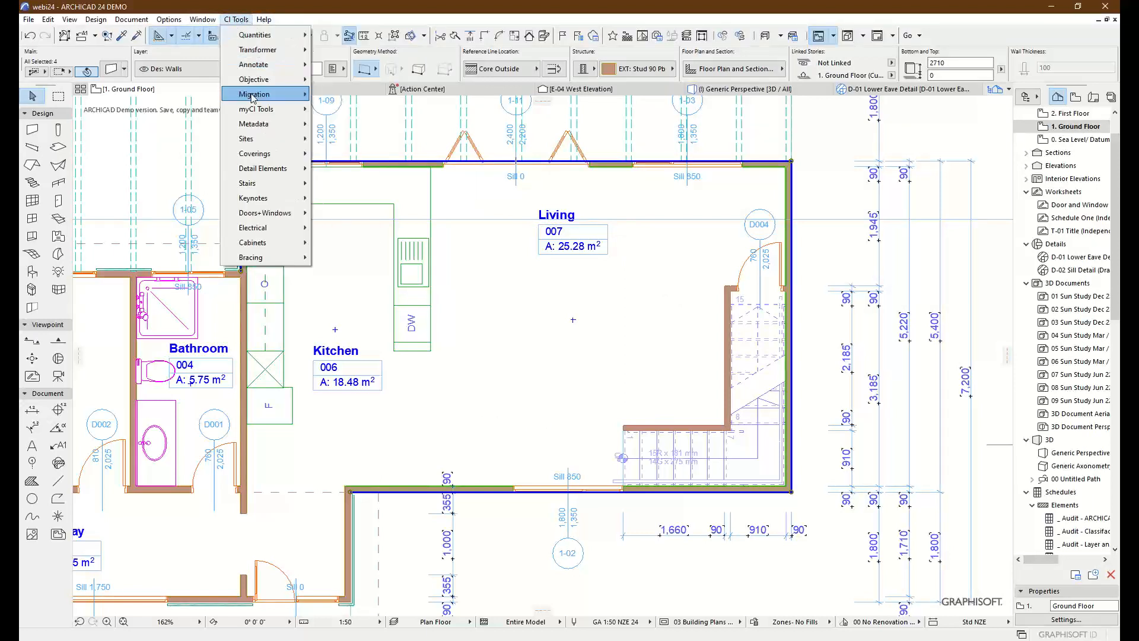
mouse_move(261, 153)
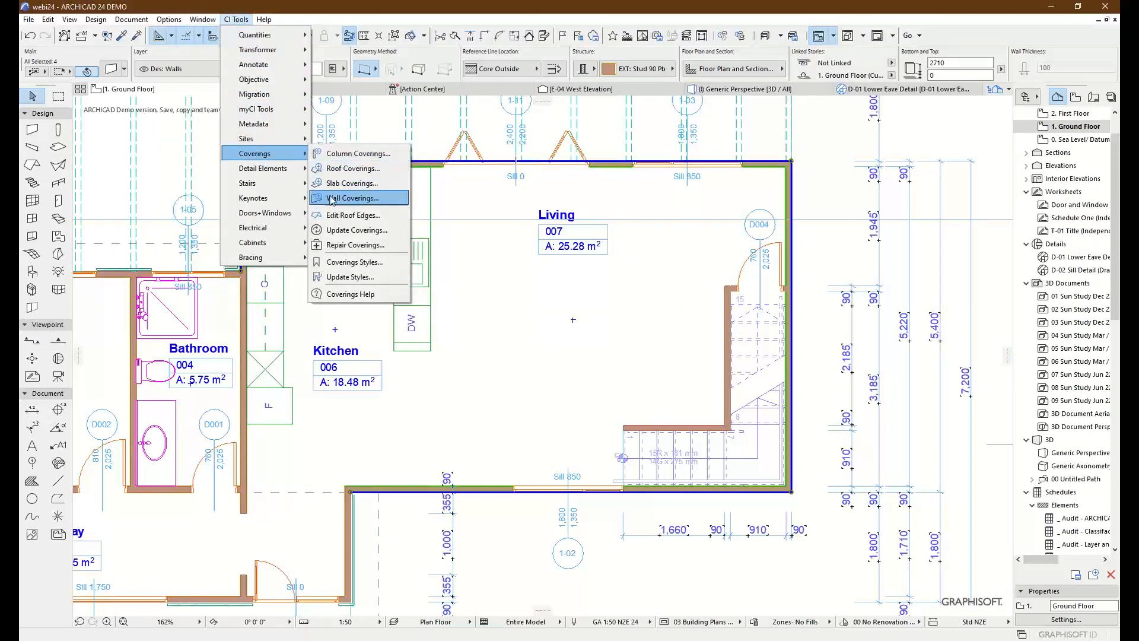
click(380, 201)
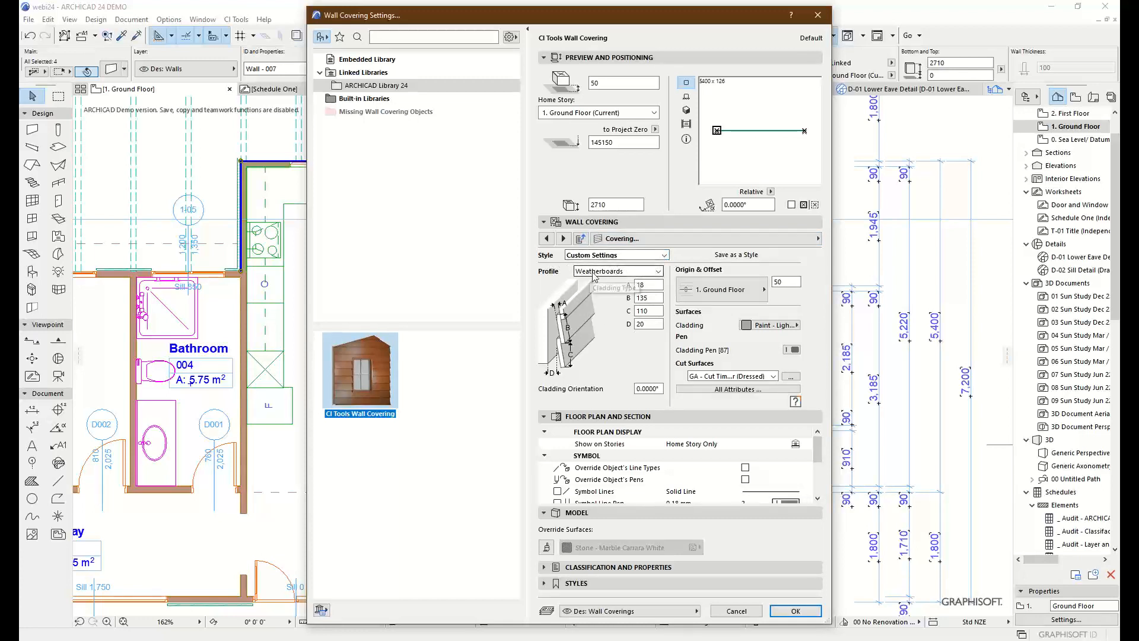
click(687, 111)
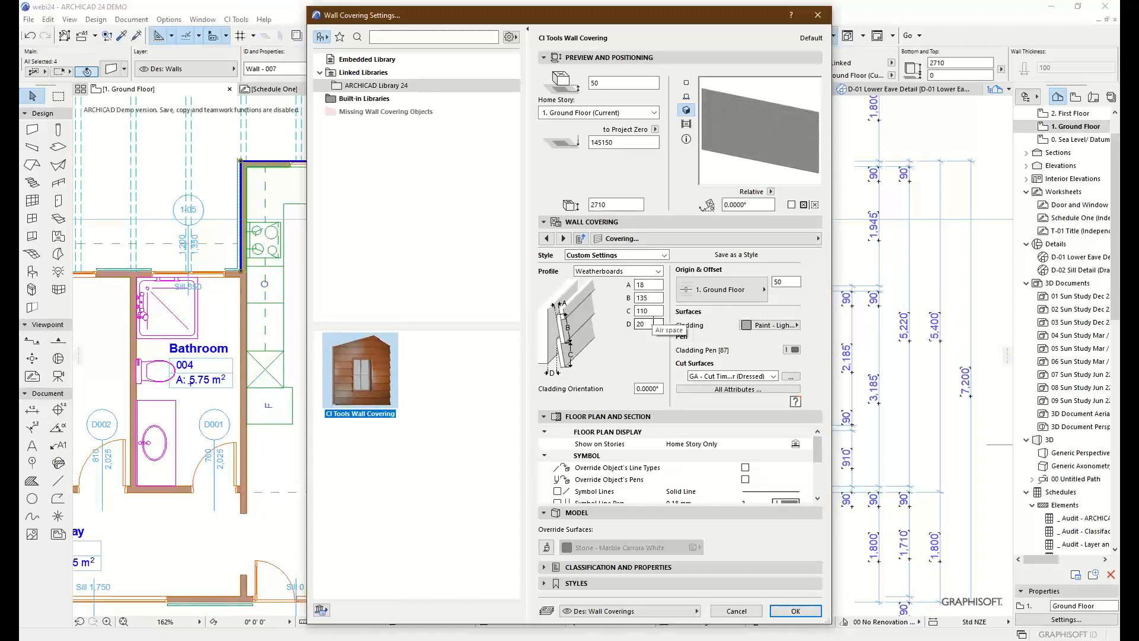
Step: Try the Generic and None cladding profiles for the wall covering, ending on Generic
click(602, 271)
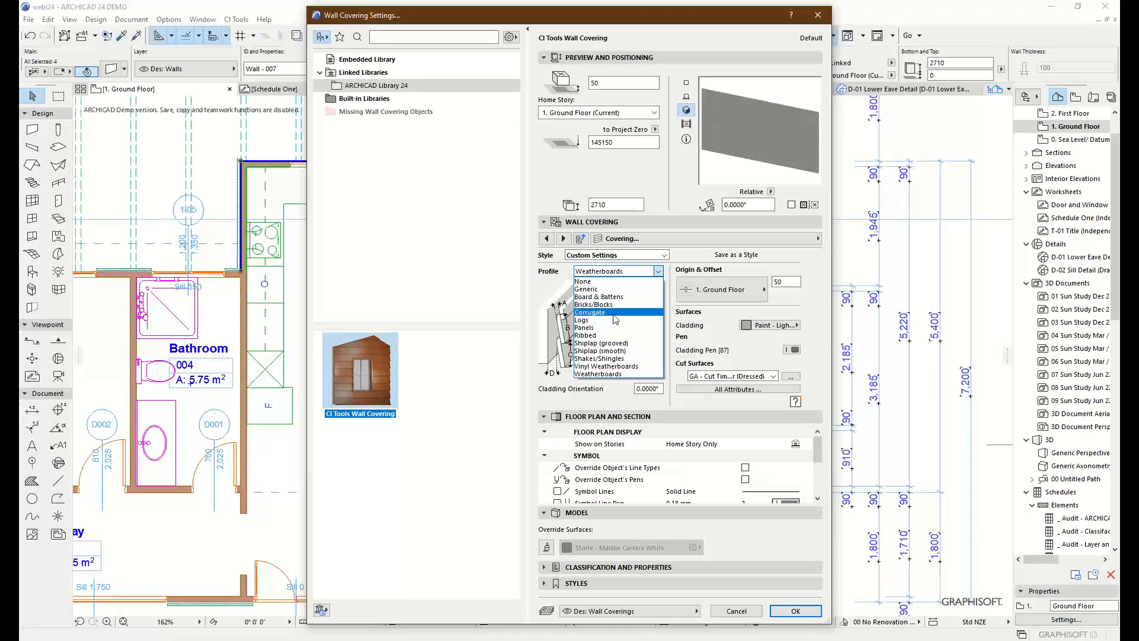
click(620, 289)
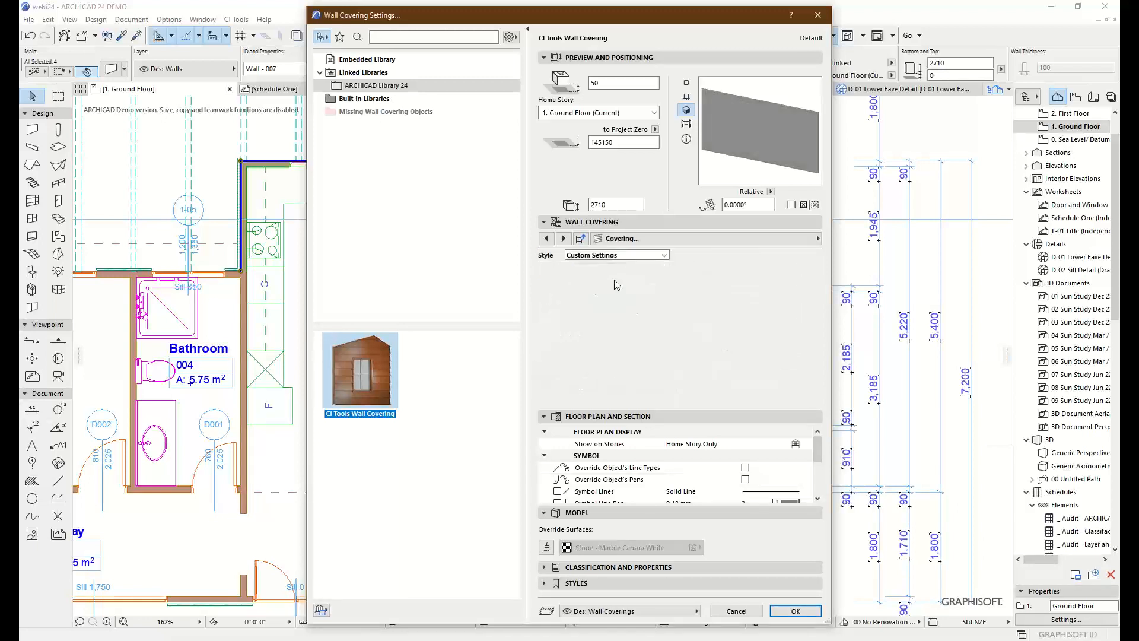
click(641, 276)
click(605, 286)
click(607, 273)
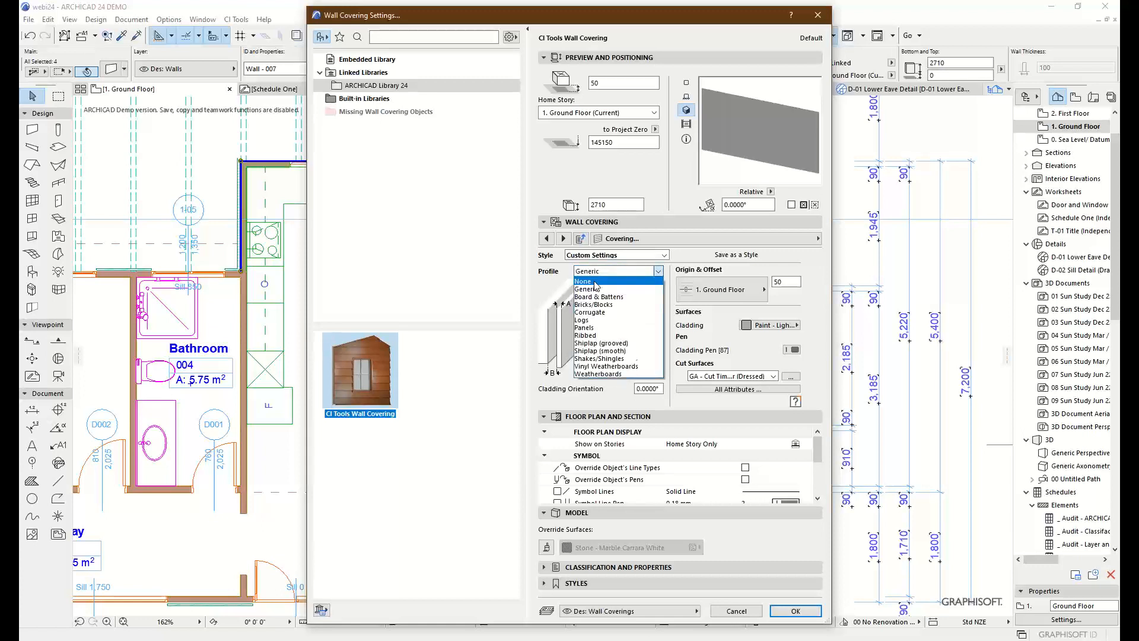
click(608, 280)
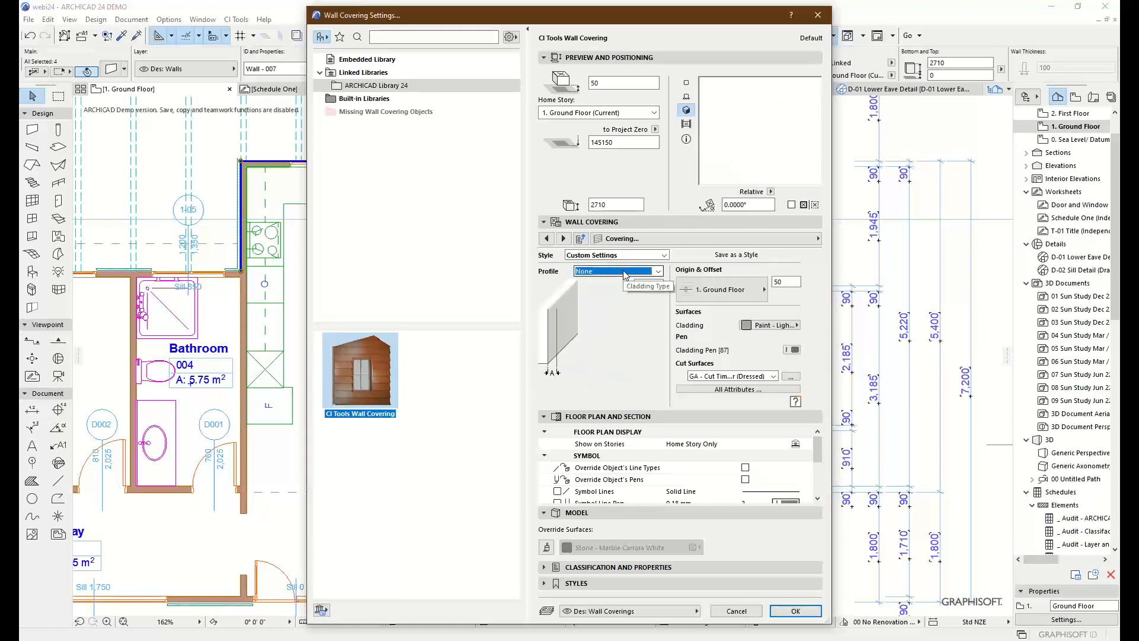
click(624, 275)
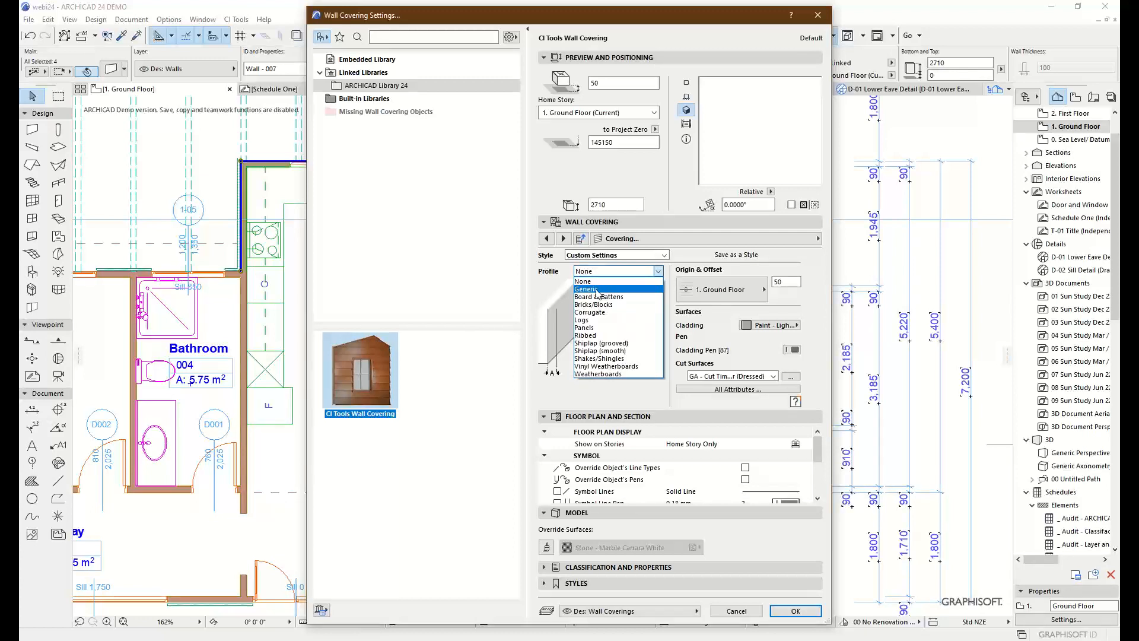
click(597, 293)
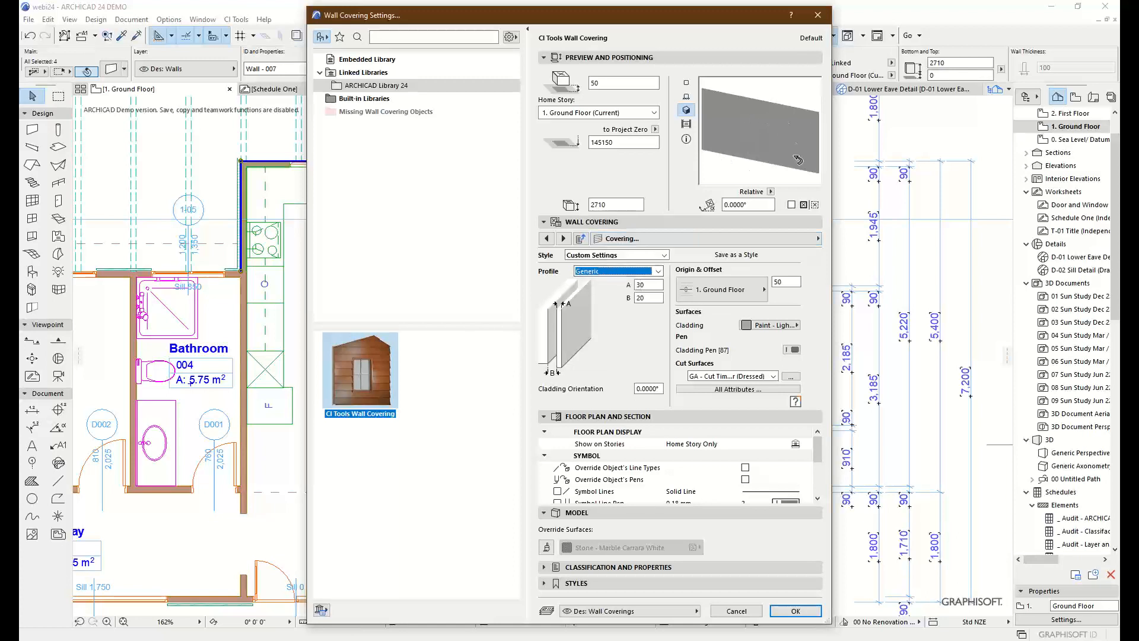
Step: Try the Board & Battens profile with a cladding orientation of 90°
click(648, 271)
click(604, 294)
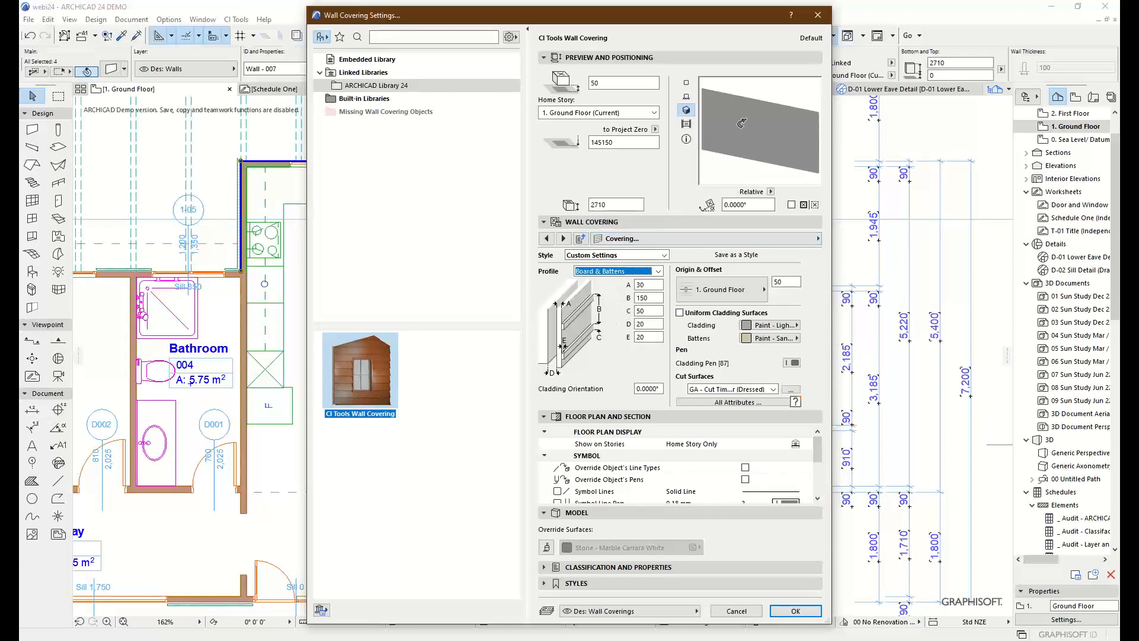
click(663, 388)
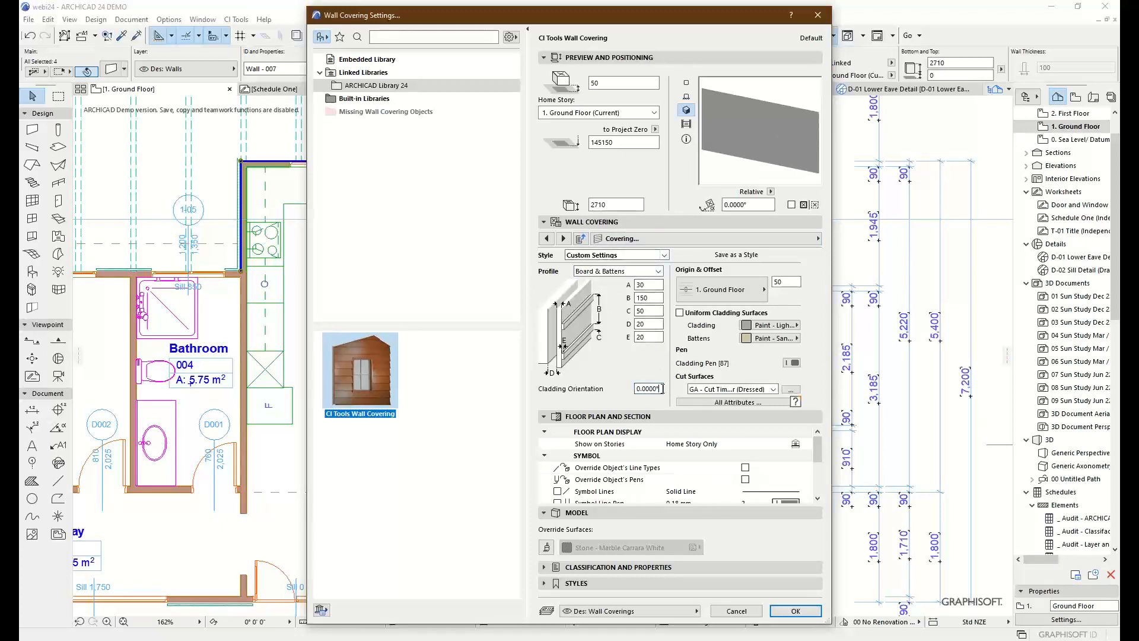
click(752, 146)
click(654, 391)
text(90)
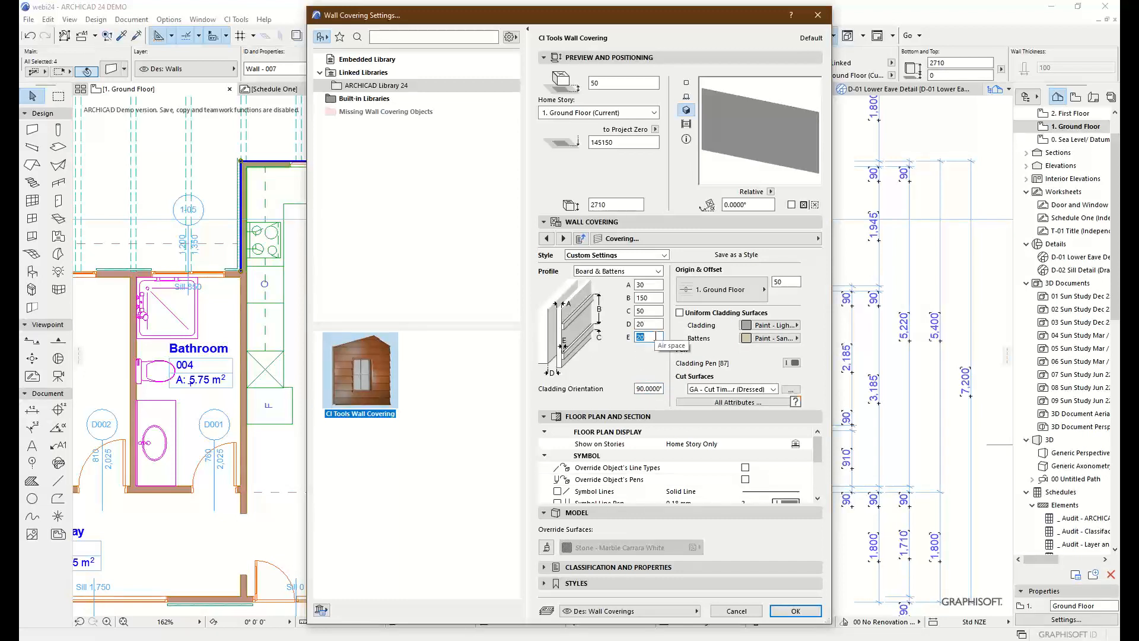
click(657, 285)
Step: Set the wall covering's profile to Weatherboards and its cladding orientation to 0°
click(659, 271)
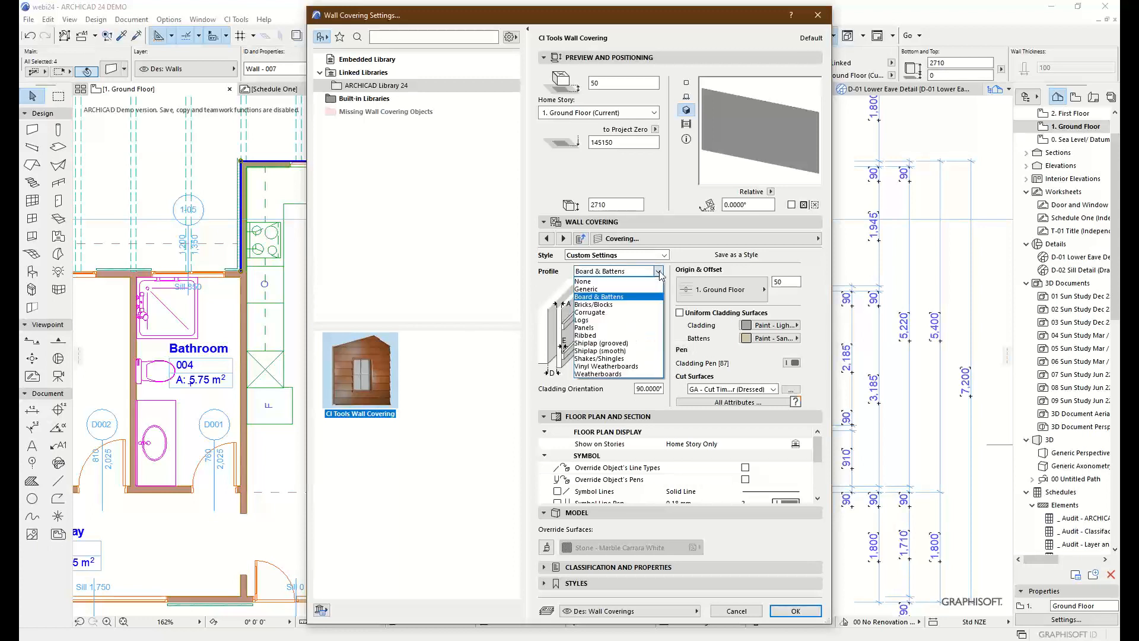
click(616, 375)
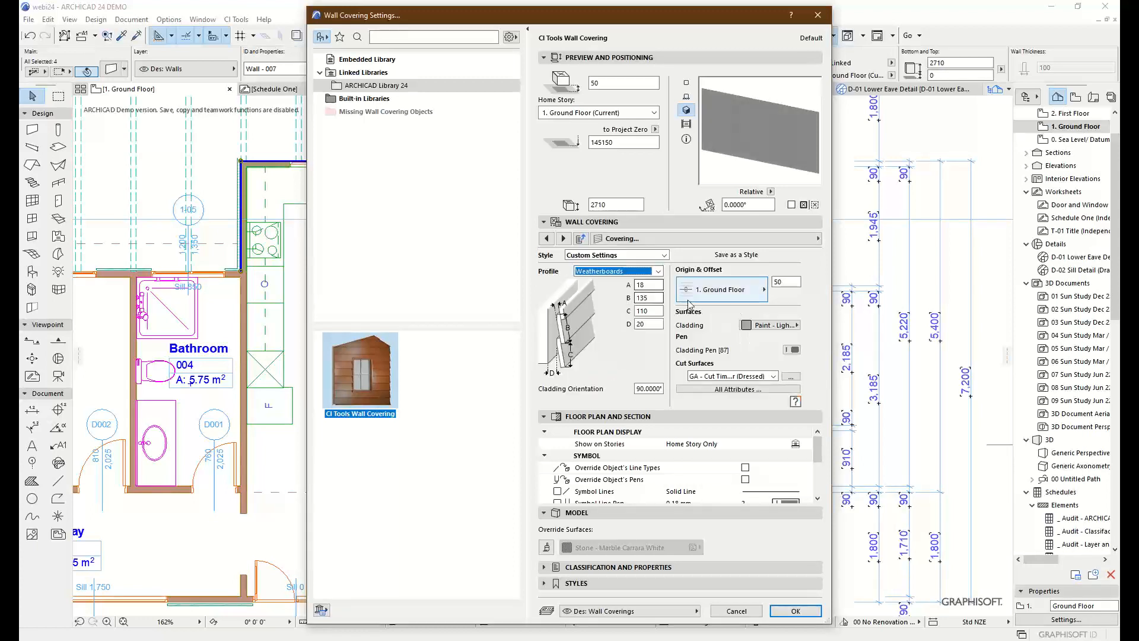
click(660, 390)
text(0)
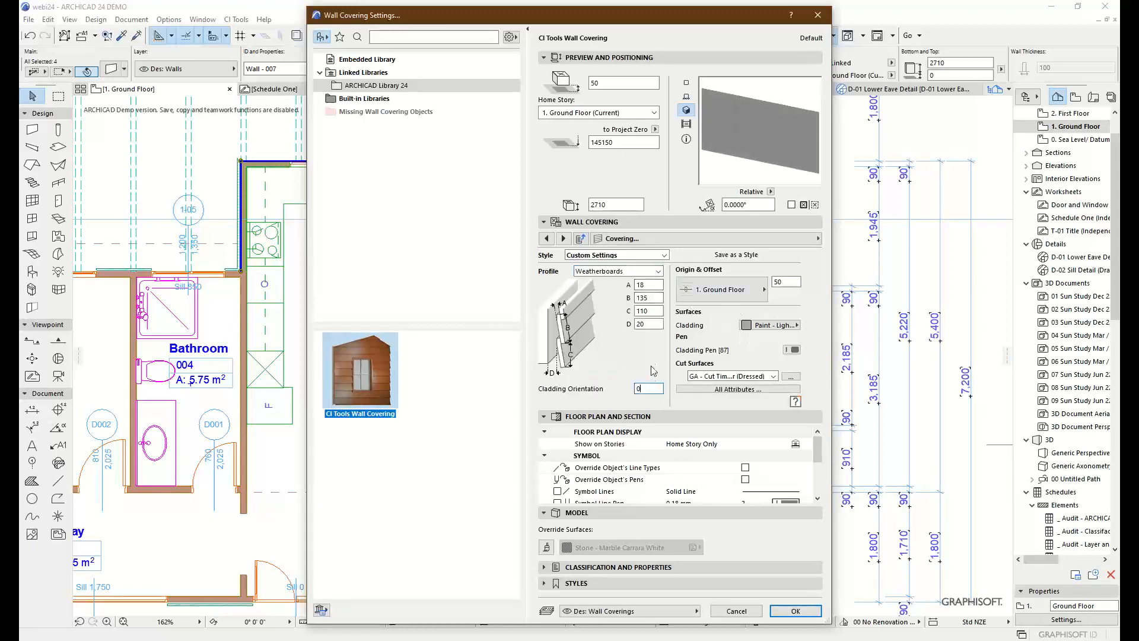
Step: Confirm the weatherboard settings and place the covering on the outer side of the selected ground floor walls, leaving nothing selected
click(793, 611)
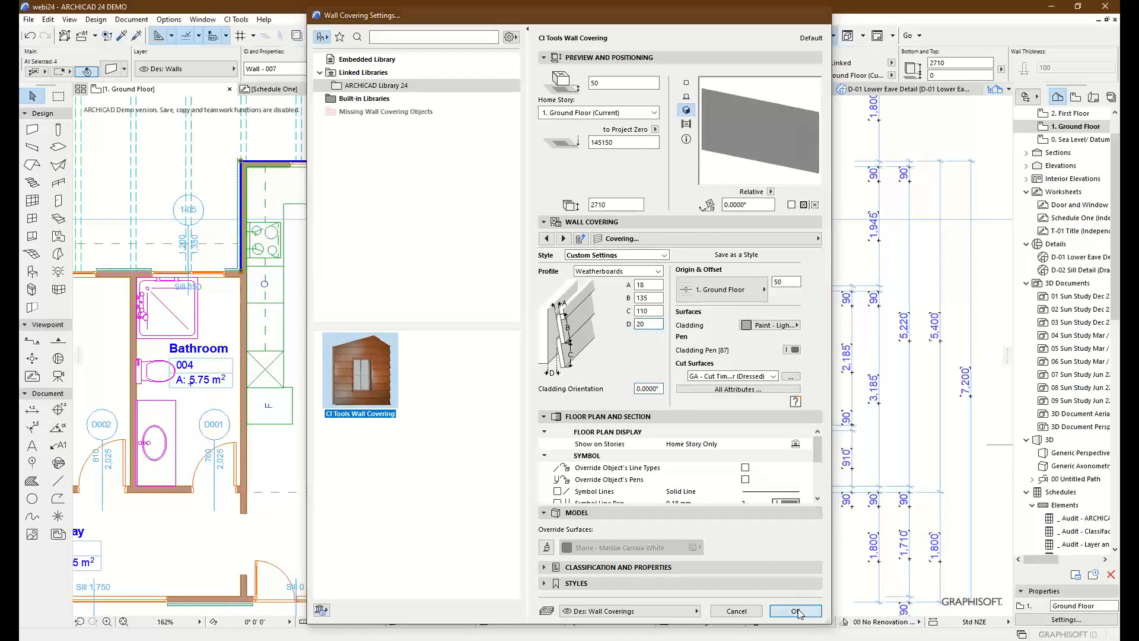
scroll(498, 212, down, 5)
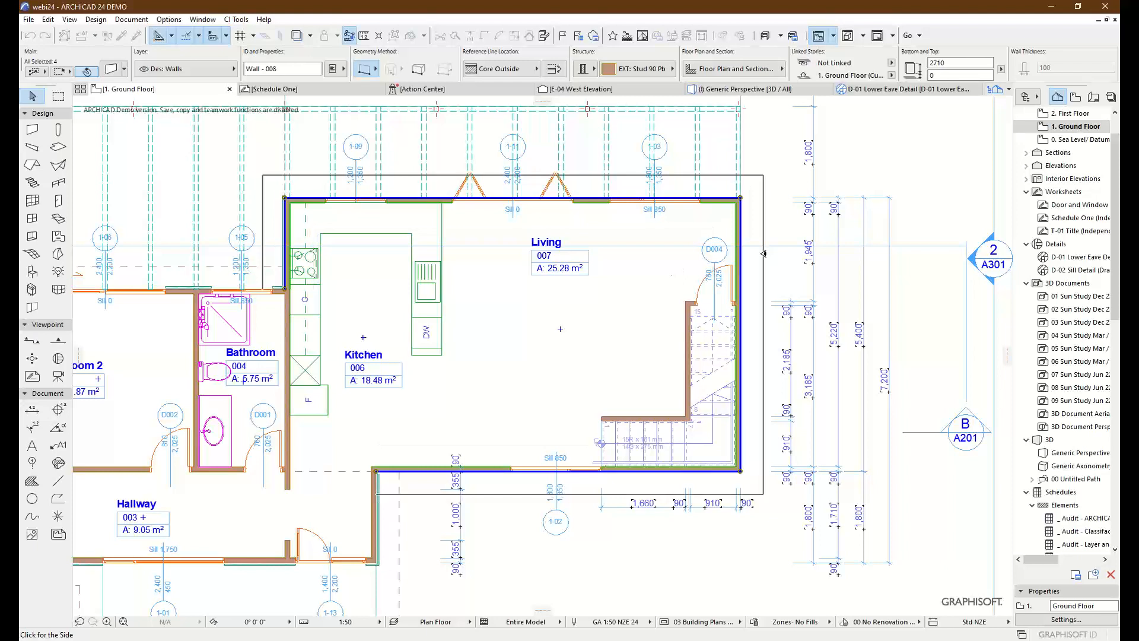
click(767, 223)
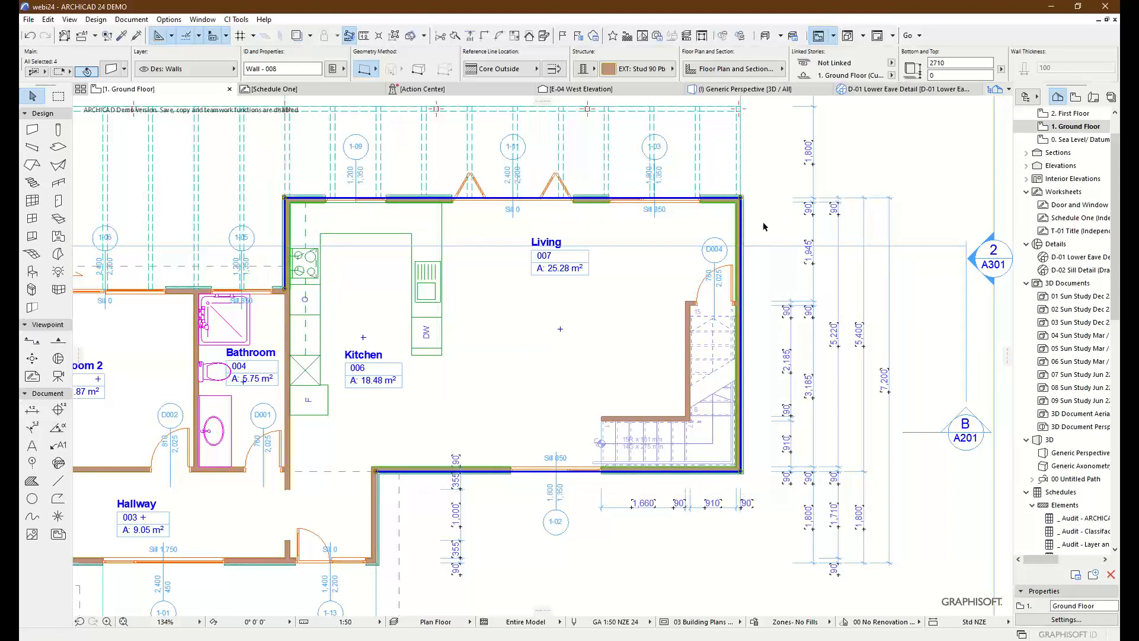
key(Escape)
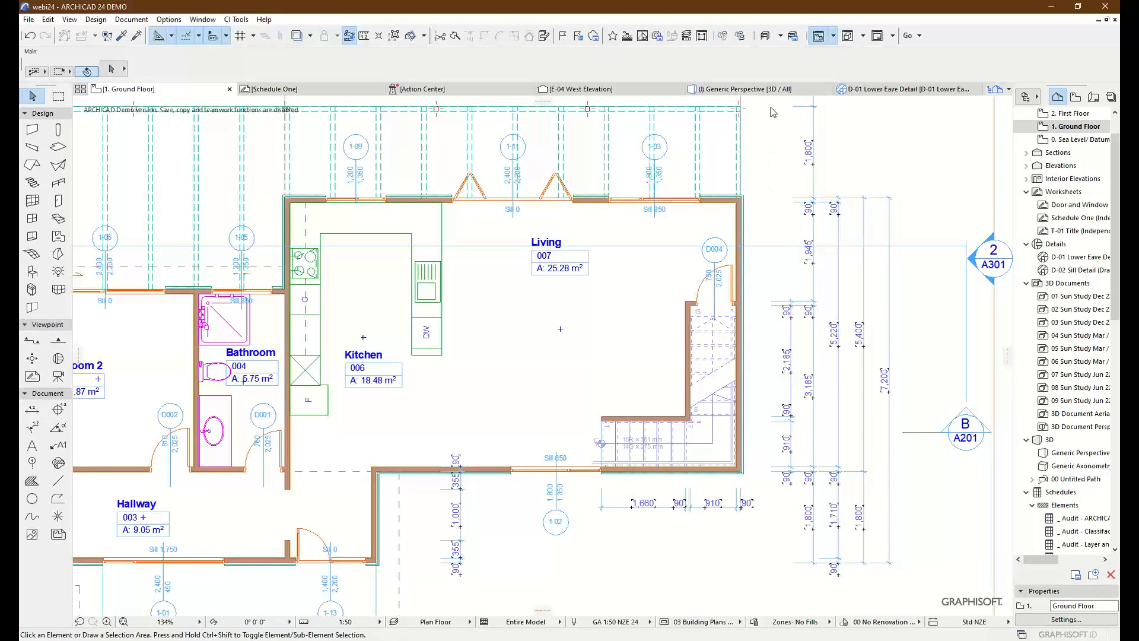
Step: Inspect the new ground floor weatherboard covering around the deck corner in the Generic Perspective 3D view
click(770, 90)
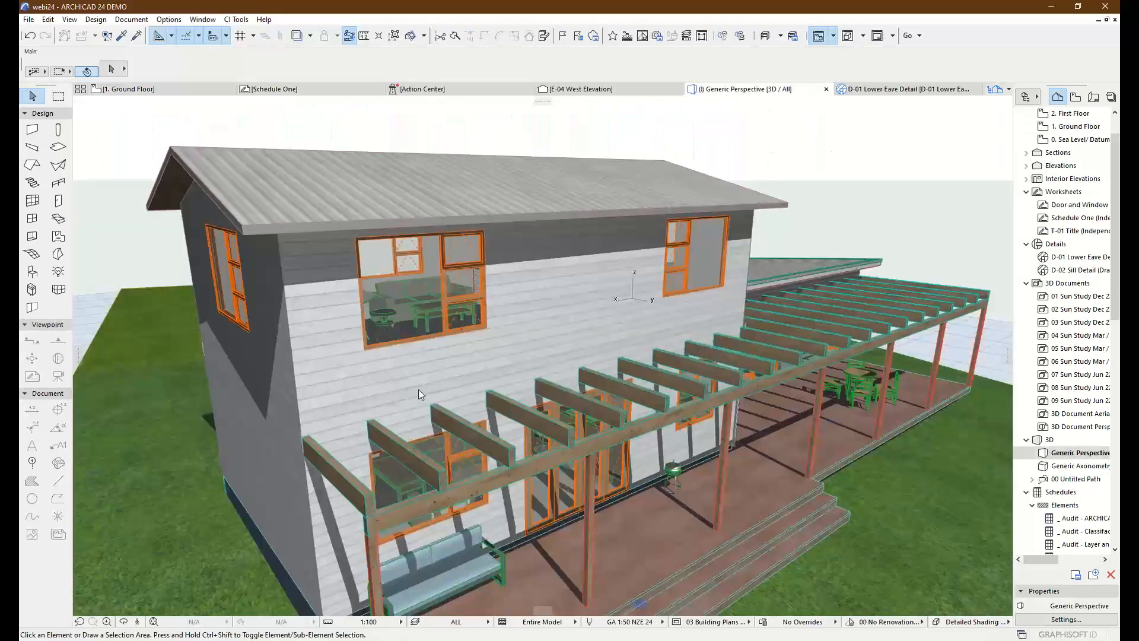
shift+middle_drag(420, 394, 510, 309)
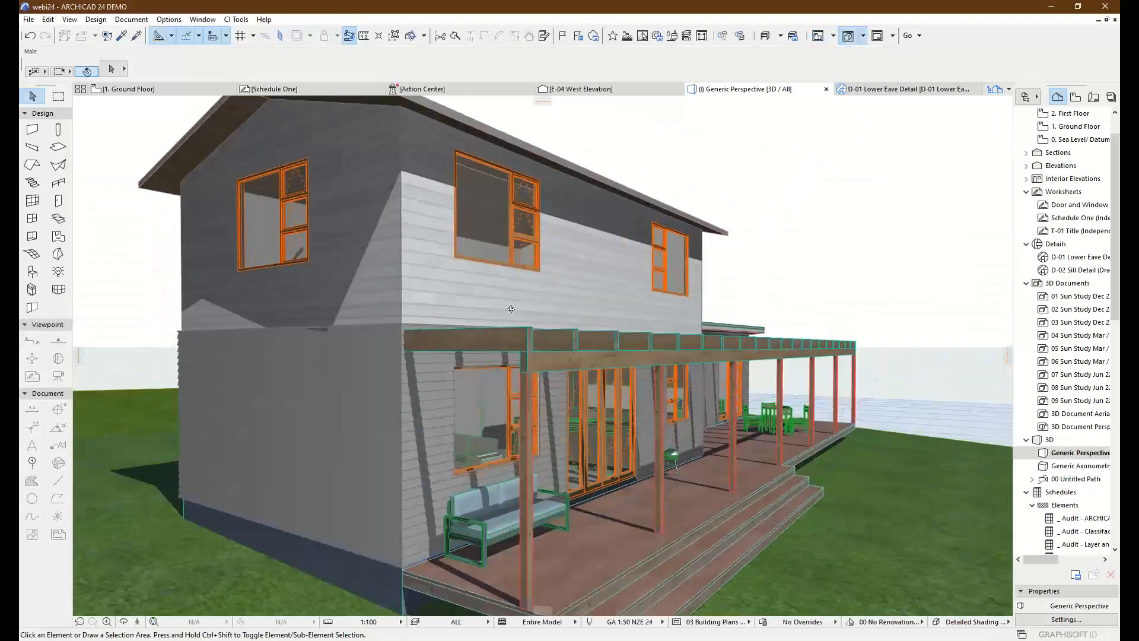
shift+middle_drag(421, 414, 392, 442)
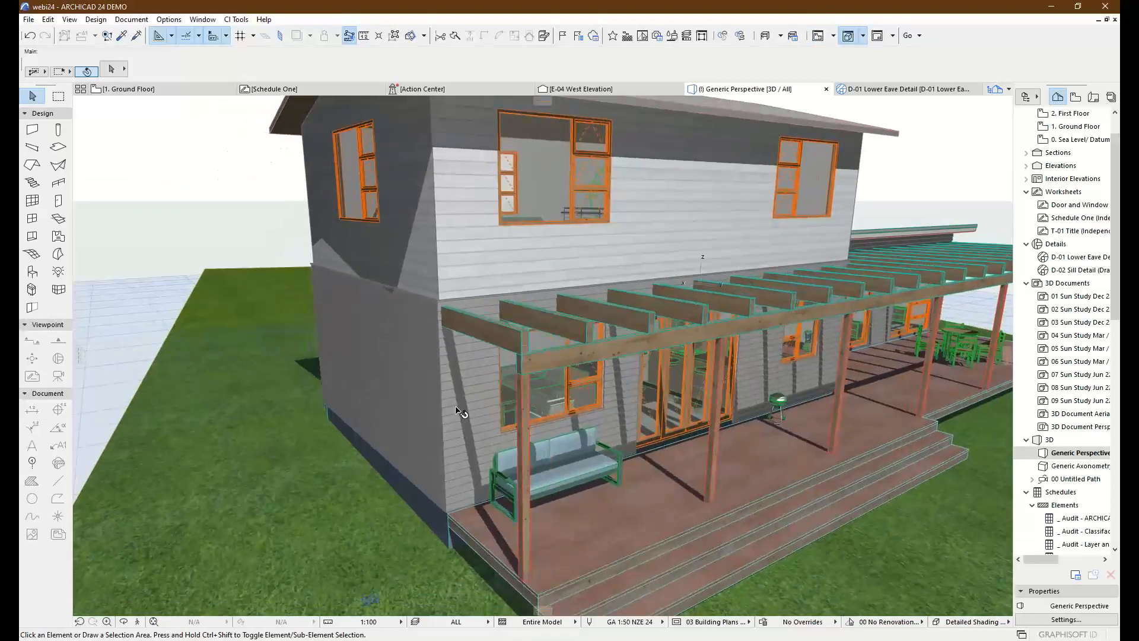
shift+middle_drag(499, 426, 682, 373)
scroll(709, 490, up, 5)
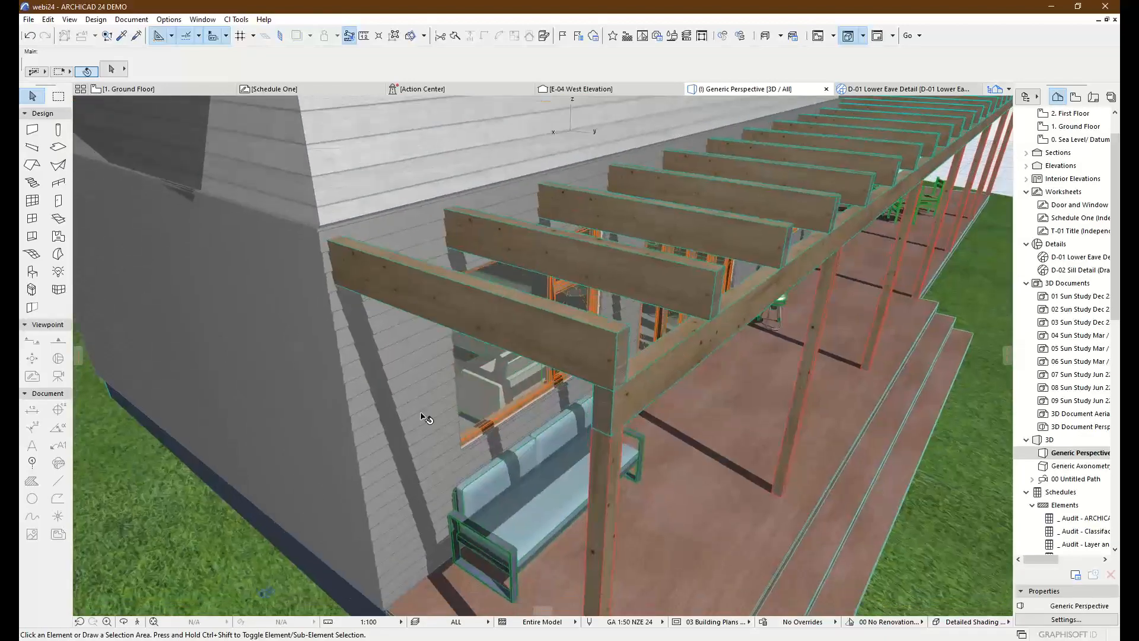
Step: Change the deck-side ground floor wall covering to the Board & Battens profile with a cladding orientation of 90°
click(421, 402)
scroll(475, 327, down, 5)
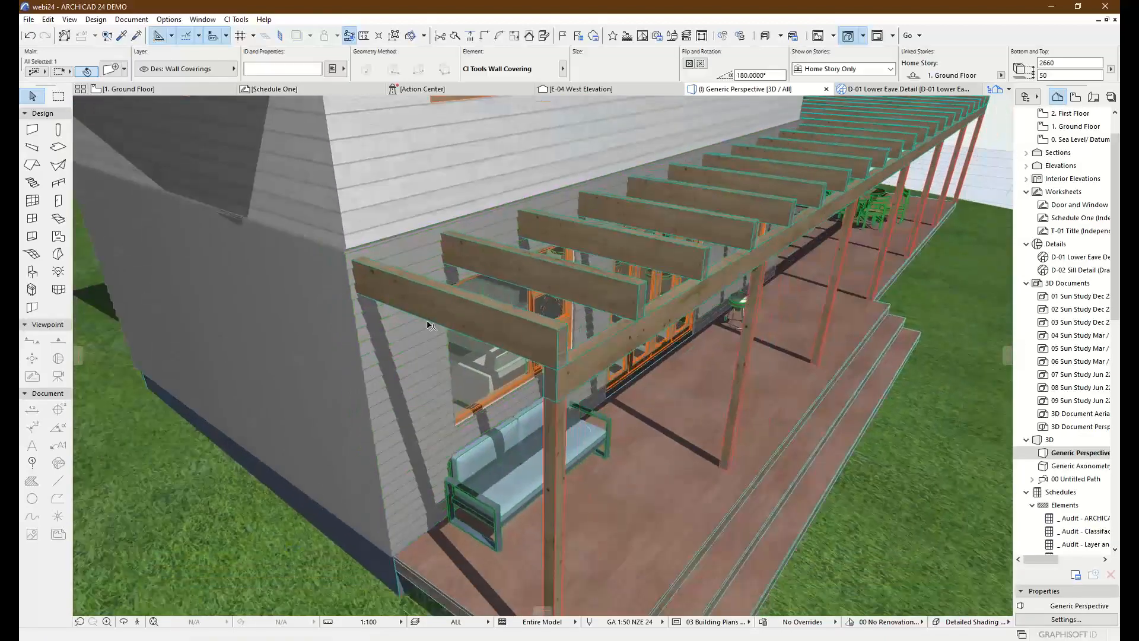
shift+middle_drag(481, 329, 255, 172)
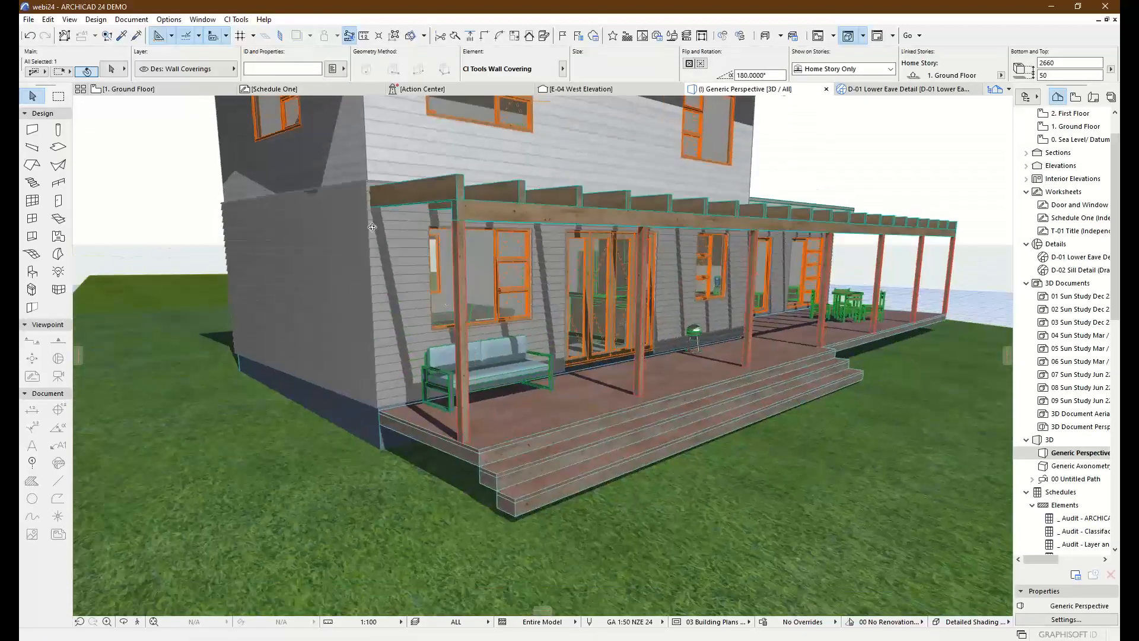
click(118, 70)
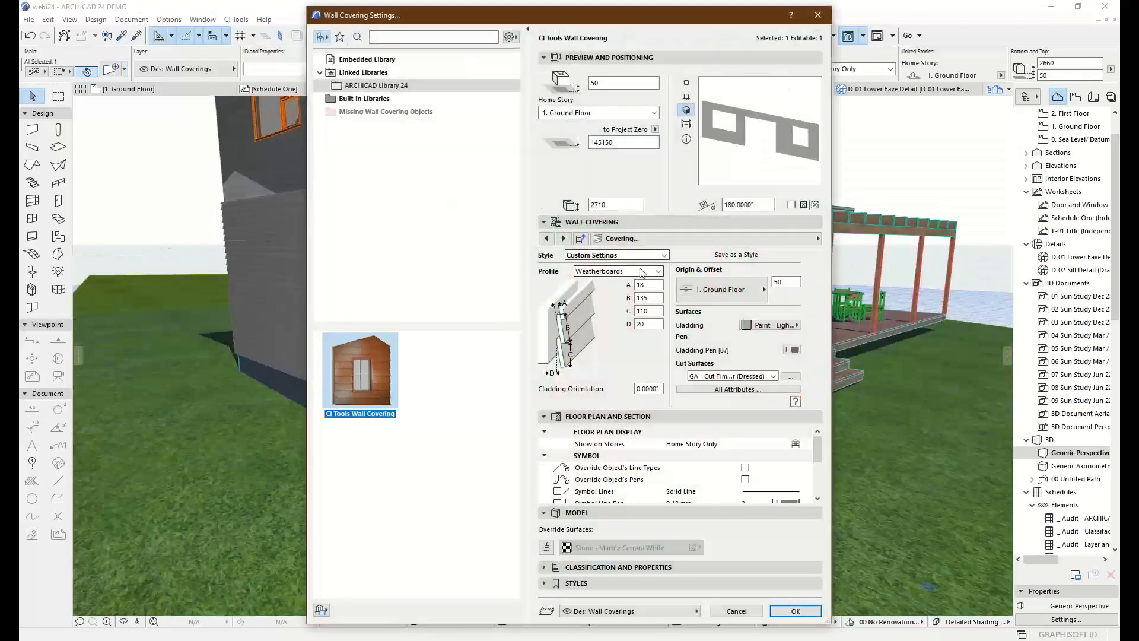
click(616, 271)
click(604, 297)
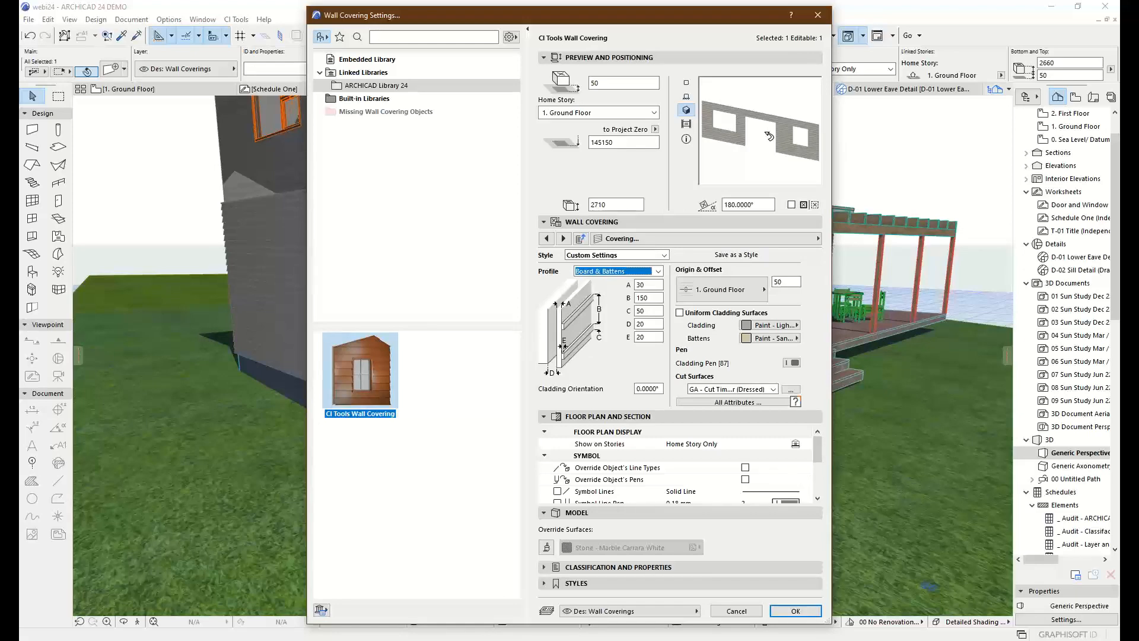
click(650, 389)
double_click(649, 389)
text(90)
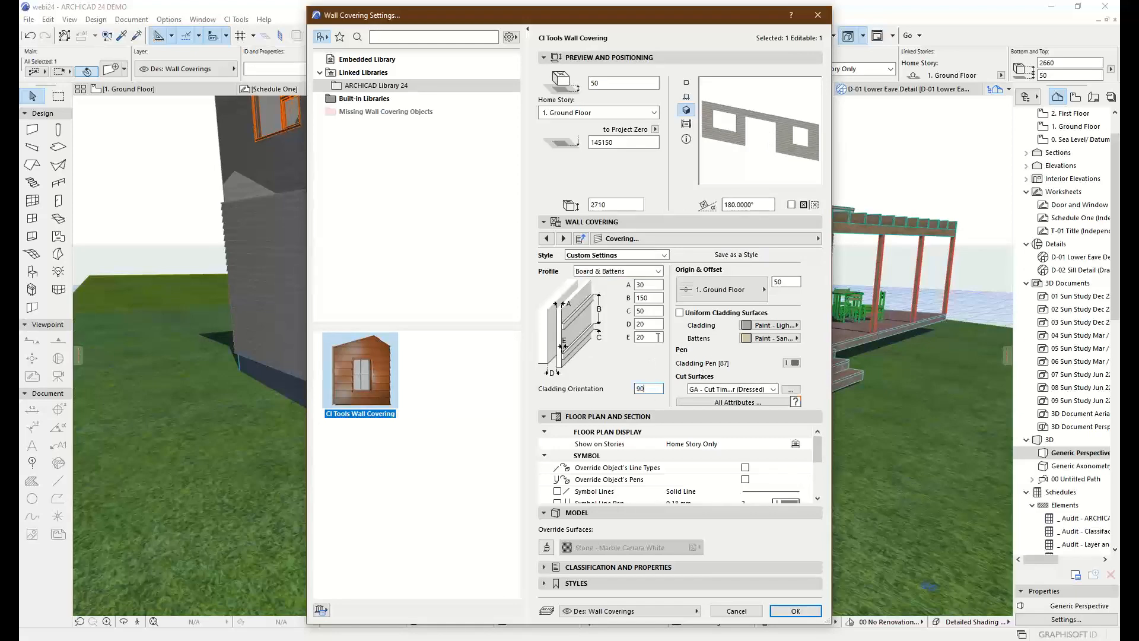
Step: Set the Board & Battens dimension B to 400, apply it to the covering and inspect the deck-side wall
click(658, 336)
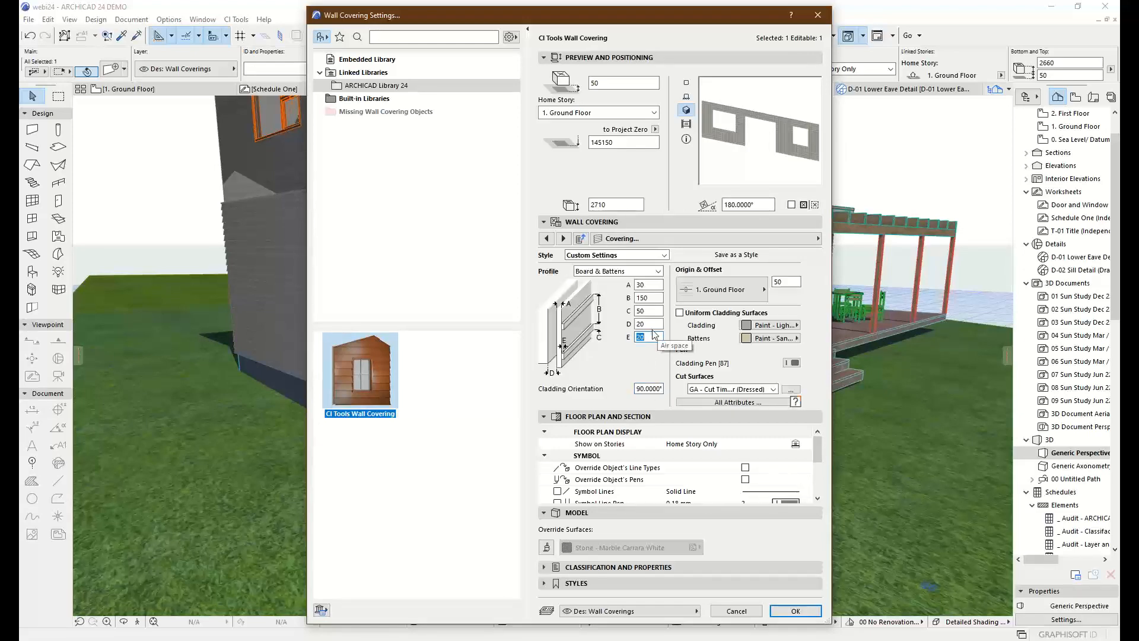
click(648, 297)
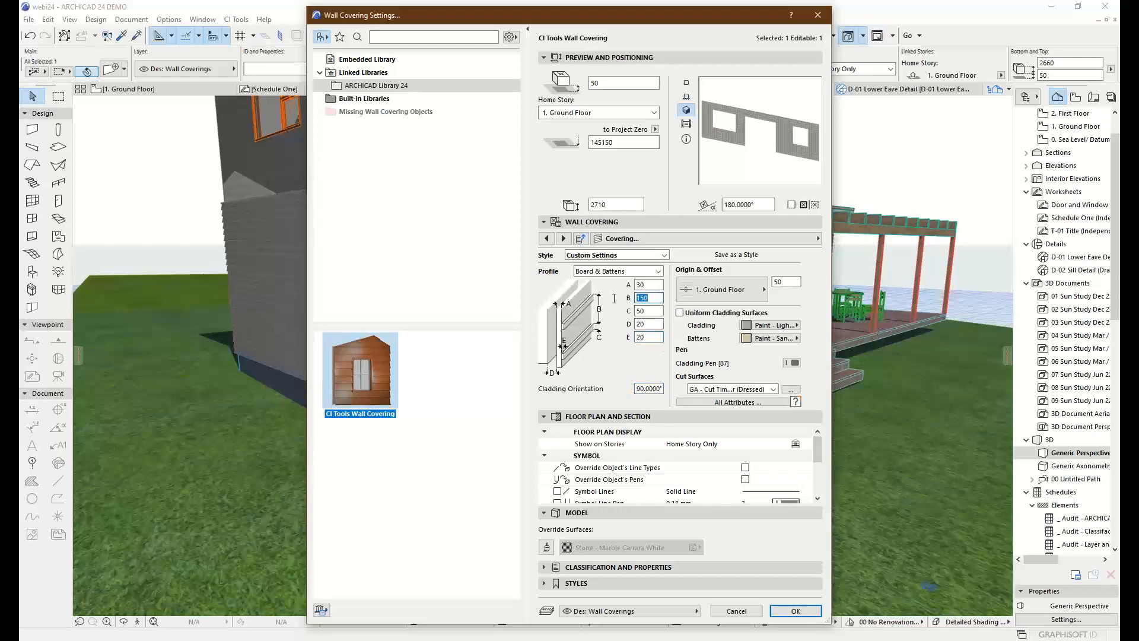
text(400)
key(shift+Tab)
click(795, 610)
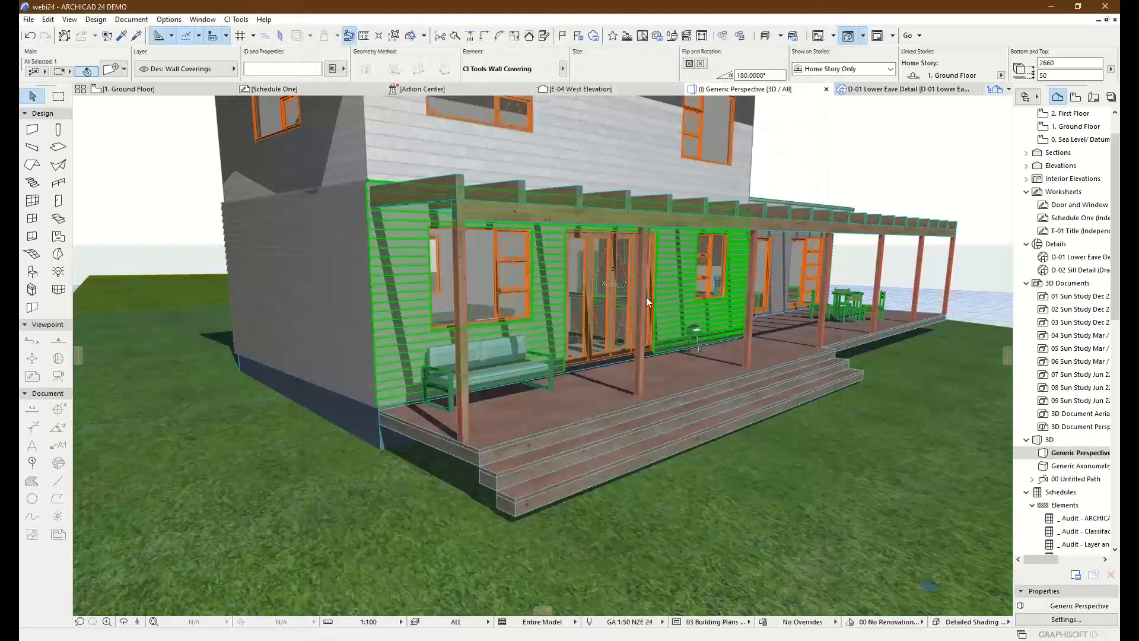
click(817, 127)
scroll(387, 232, up, 8)
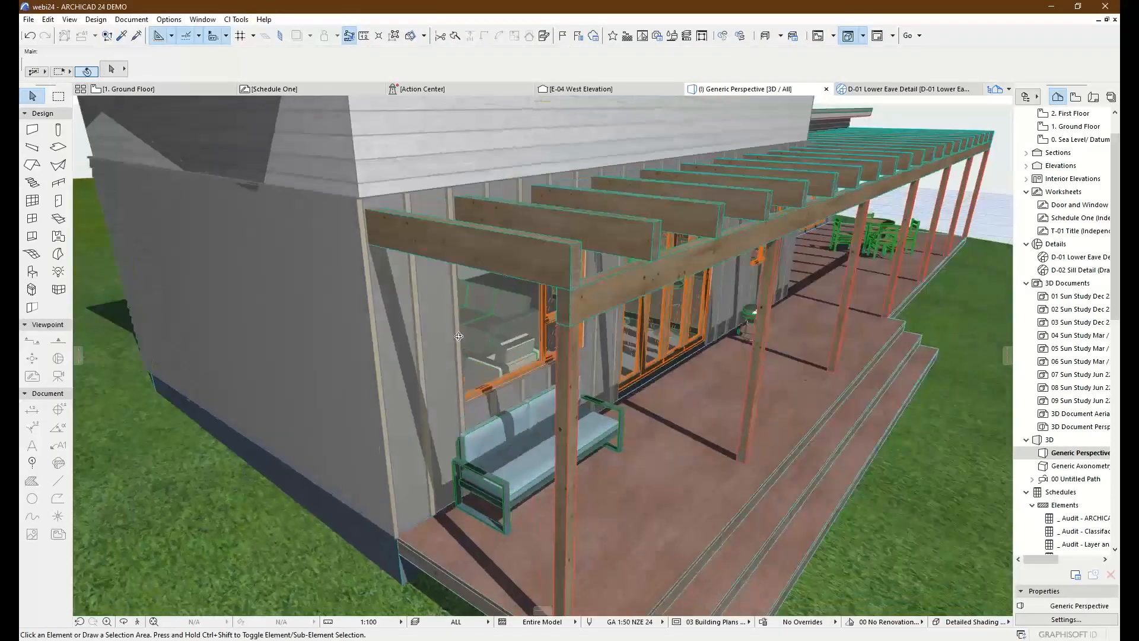
shift+middle_drag(459, 336, 388, 294)
Step: Change the deck-side wall covering's profile to Bricks/Blocks
click(387, 294)
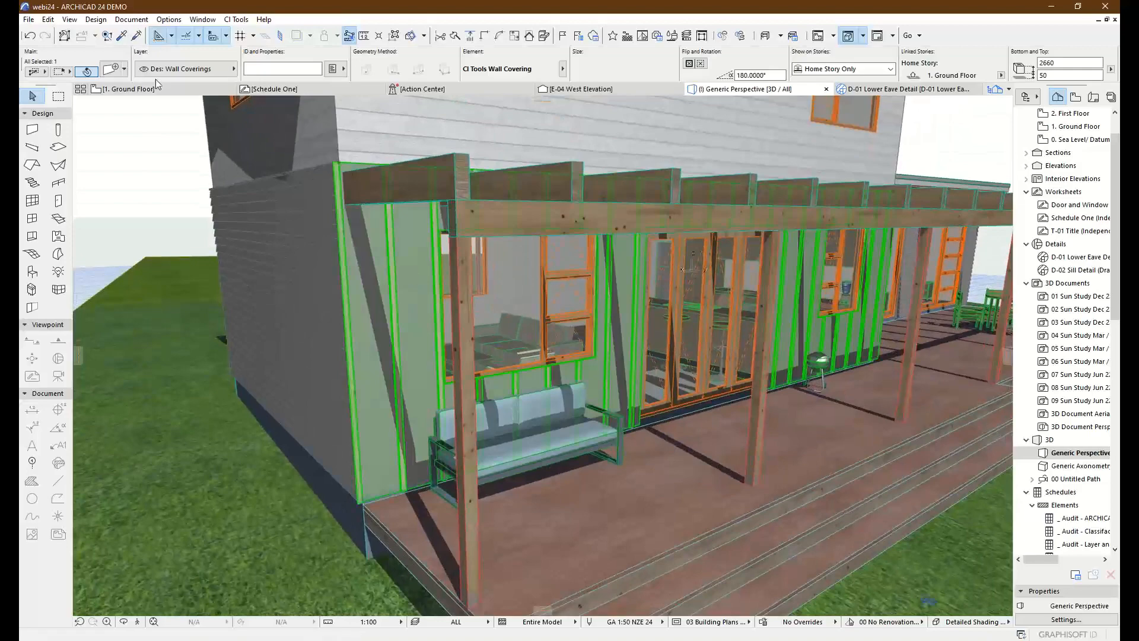
click(111, 69)
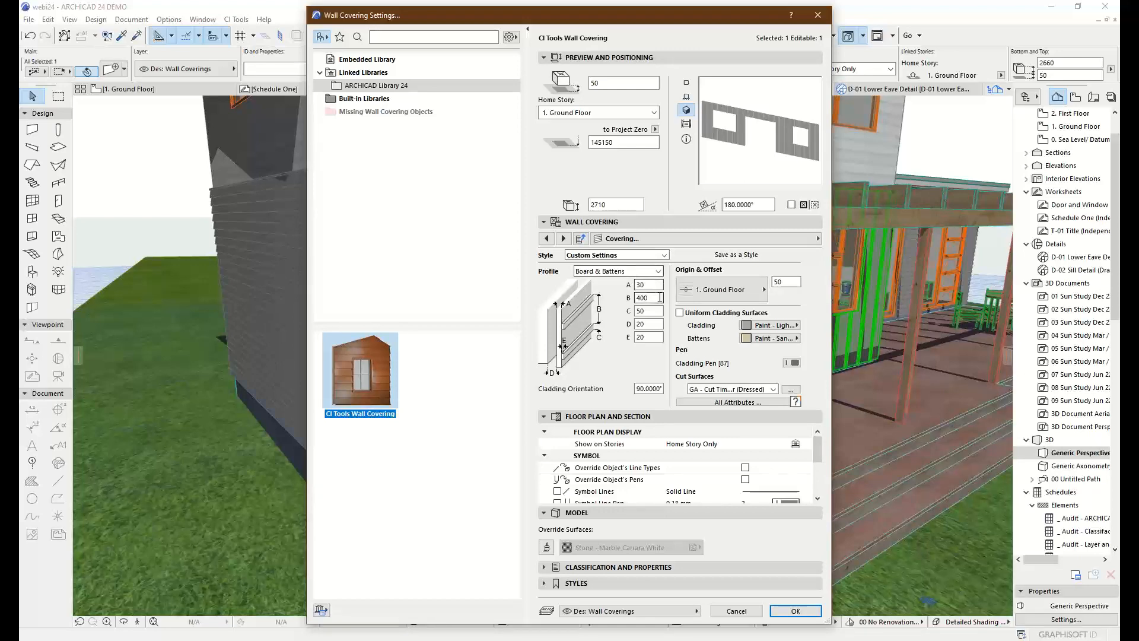
click(617, 271)
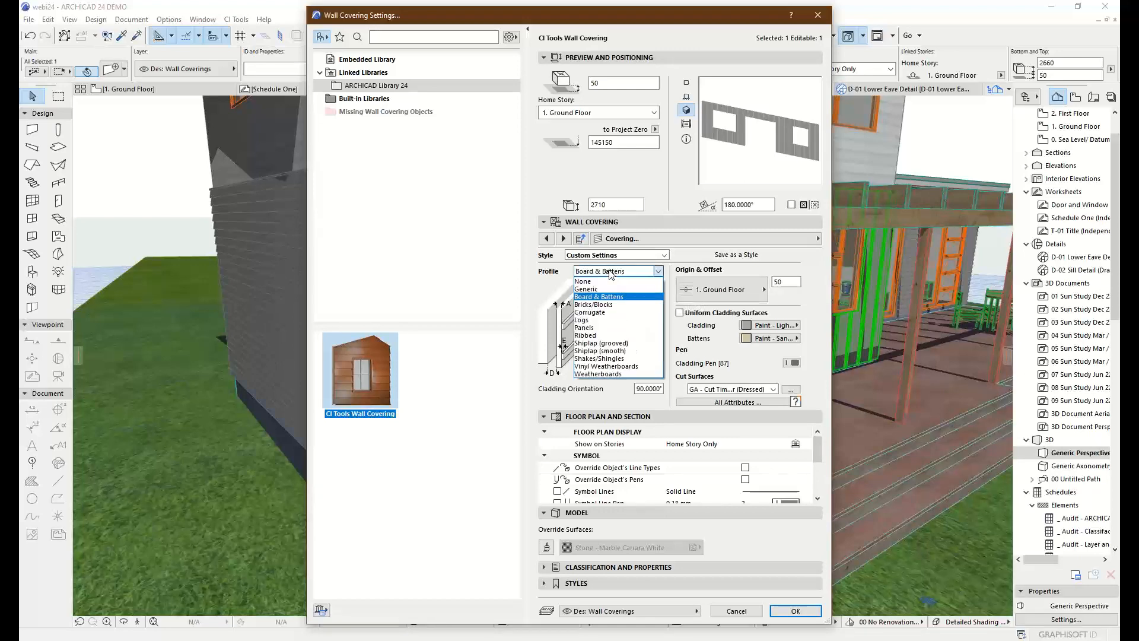
click(603, 308)
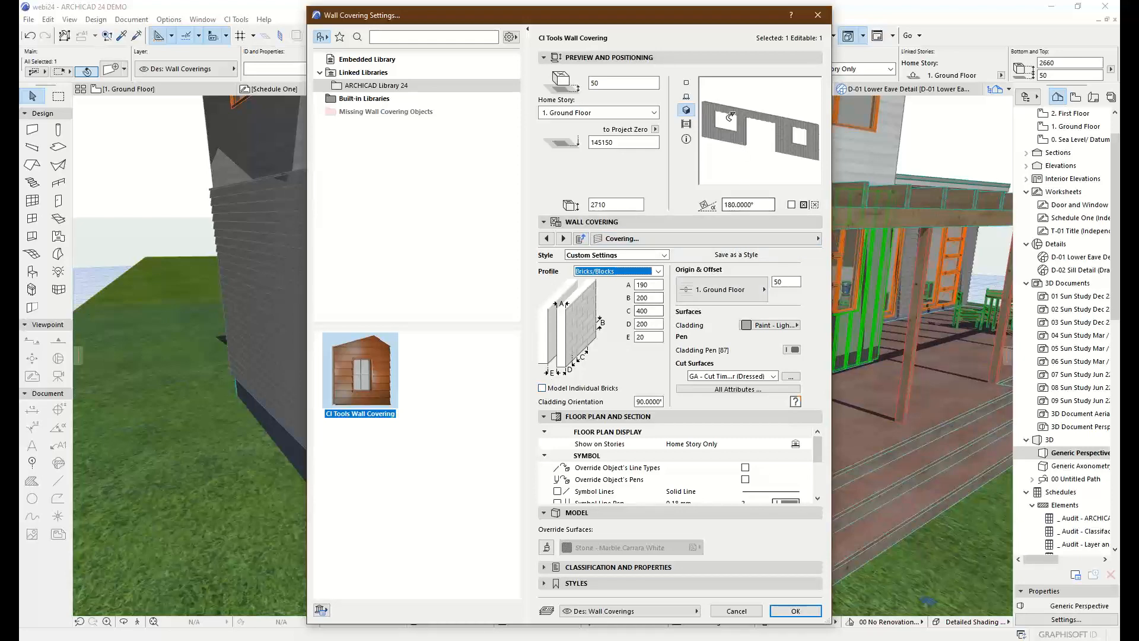
click(795, 610)
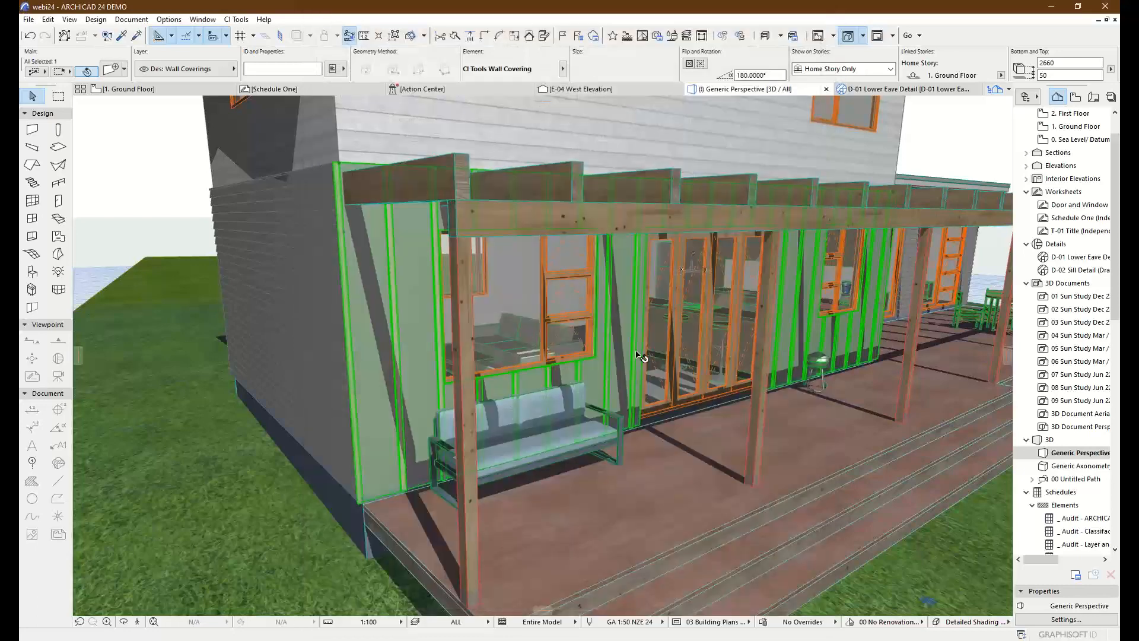
Step: Set the Bricks/Blocks covering's cladding orientation to 0° and inspect the block courses up close
click(112, 70)
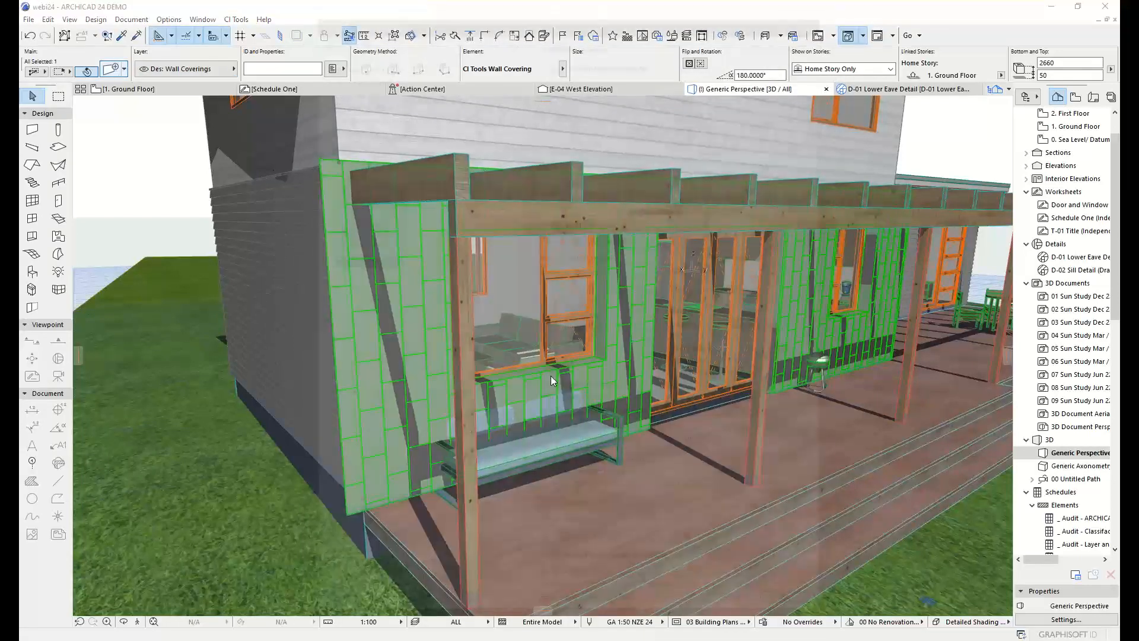
double_click(640, 401)
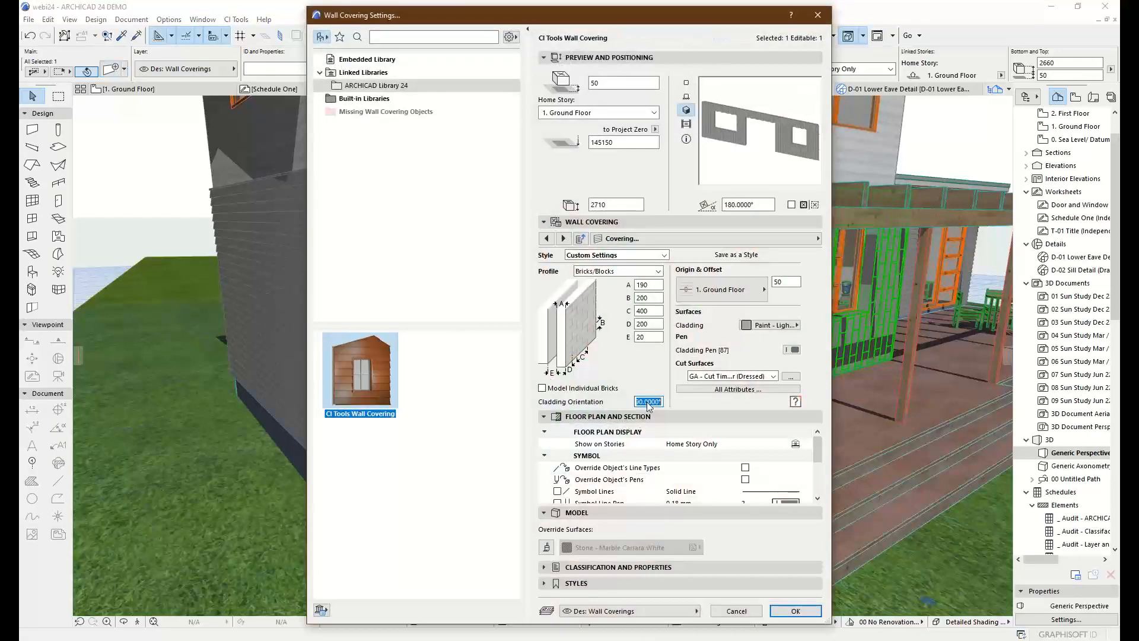
text(0)
click(795, 610)
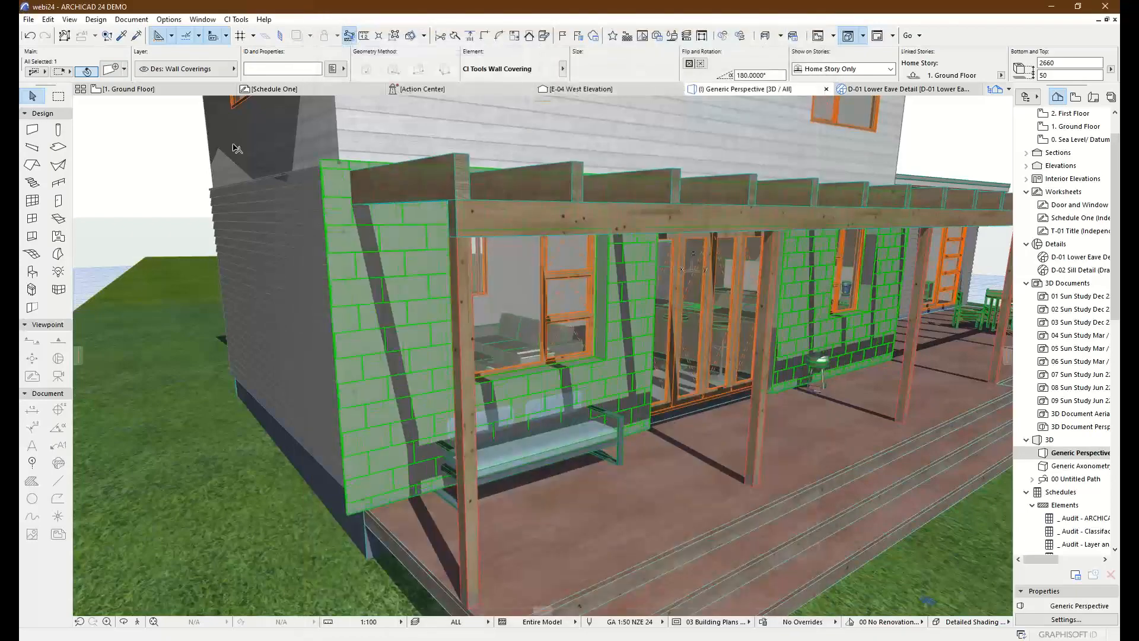
key(Escape)
scroll(412, 269, up, 2)
scroll(412, 271, up, 5)
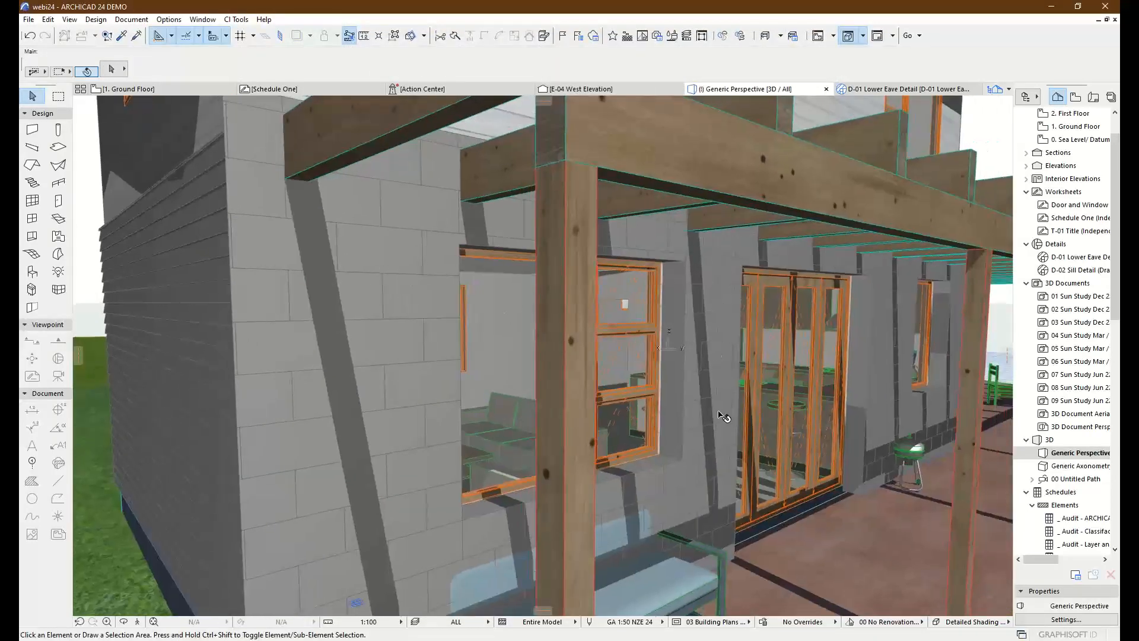
Step: Enable Model Individual Bricks for the deck-side Bricks/Blocks wall covering
click(389, 376)
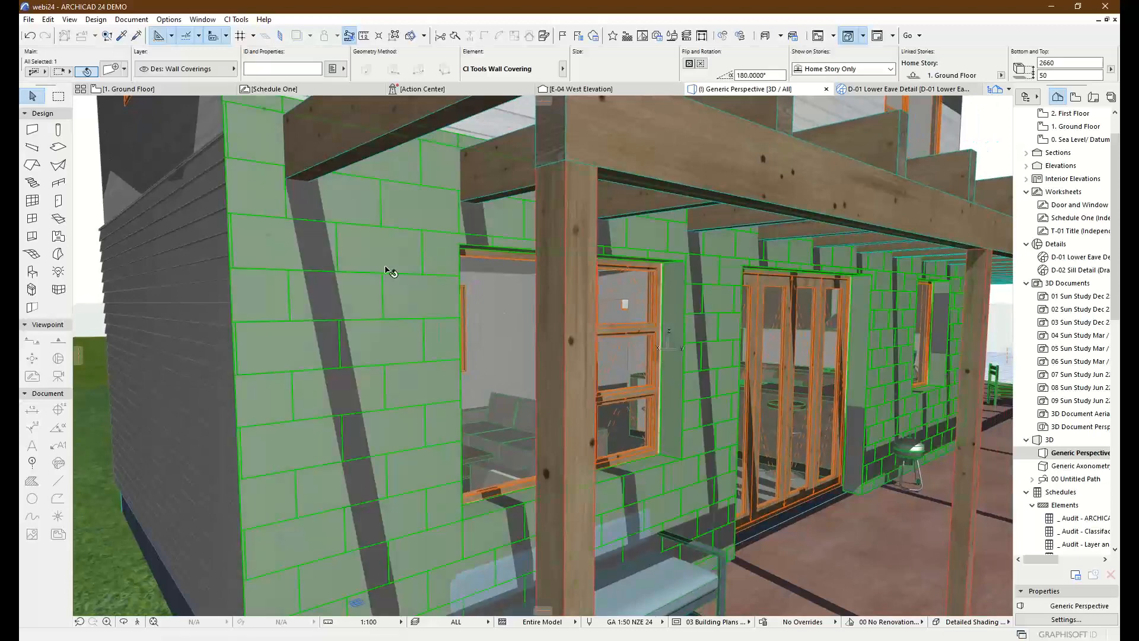
click(111, 71)
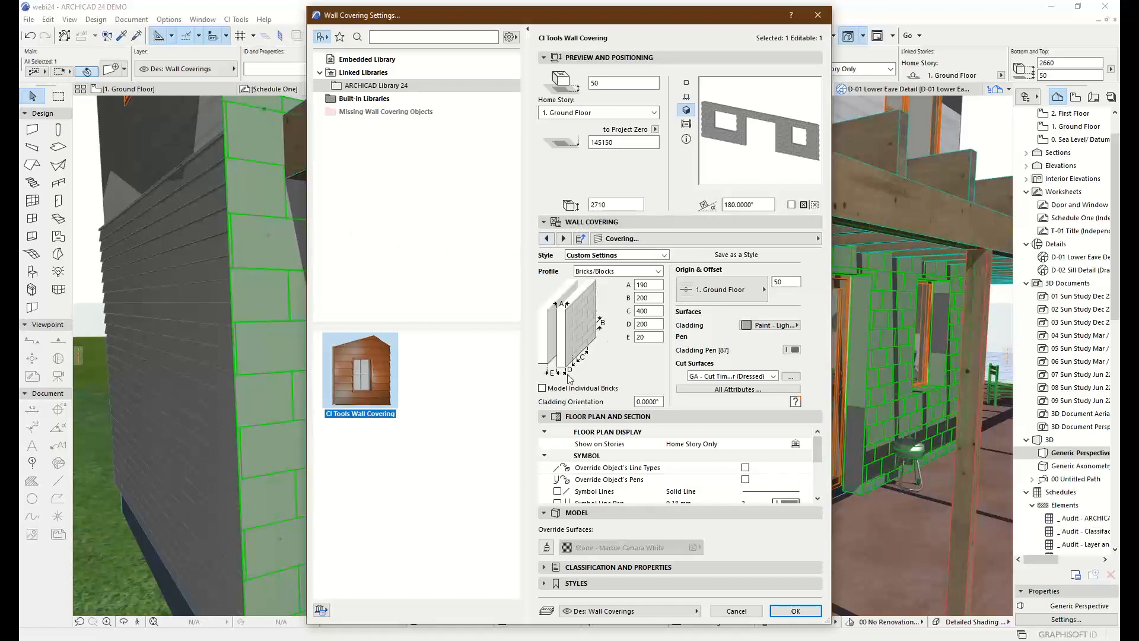
click(542, 389)
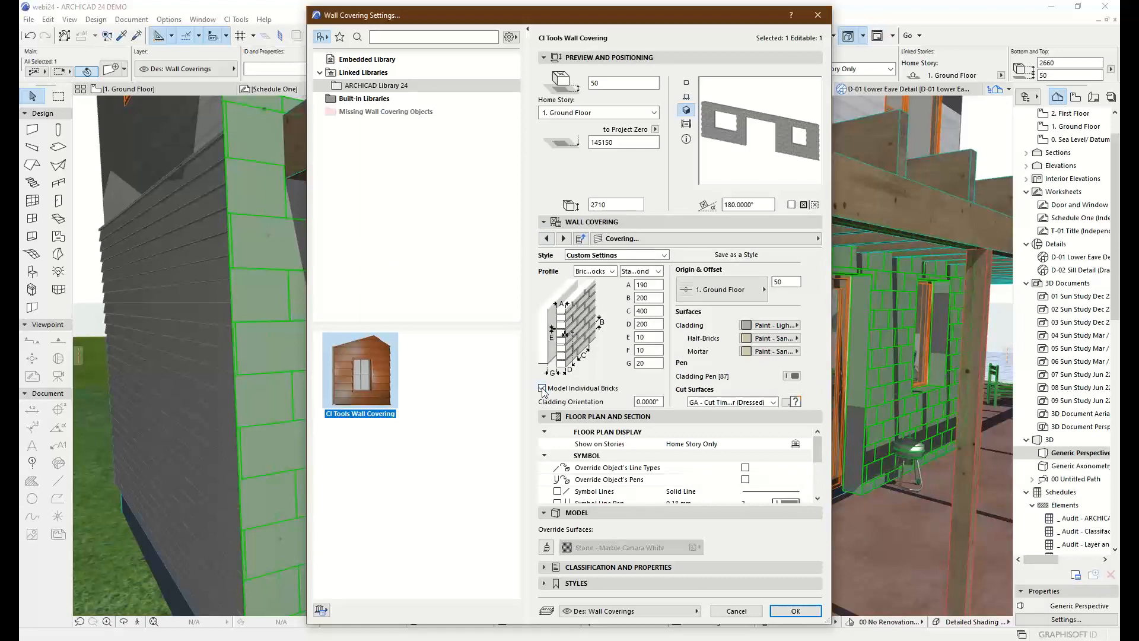
click(796, 611)
scroll(274, 216, up, 5)
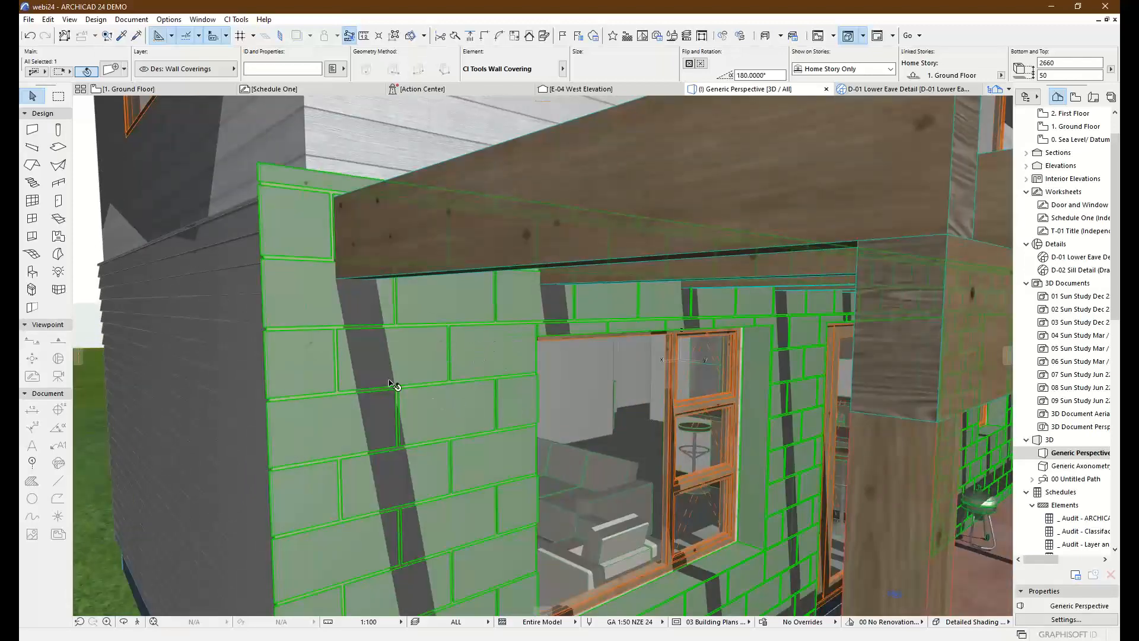
Step: Compare the Bricks/Blocks covering settings with and without Model Individual Bricks, and review the available bond patterns
click(110, 70)
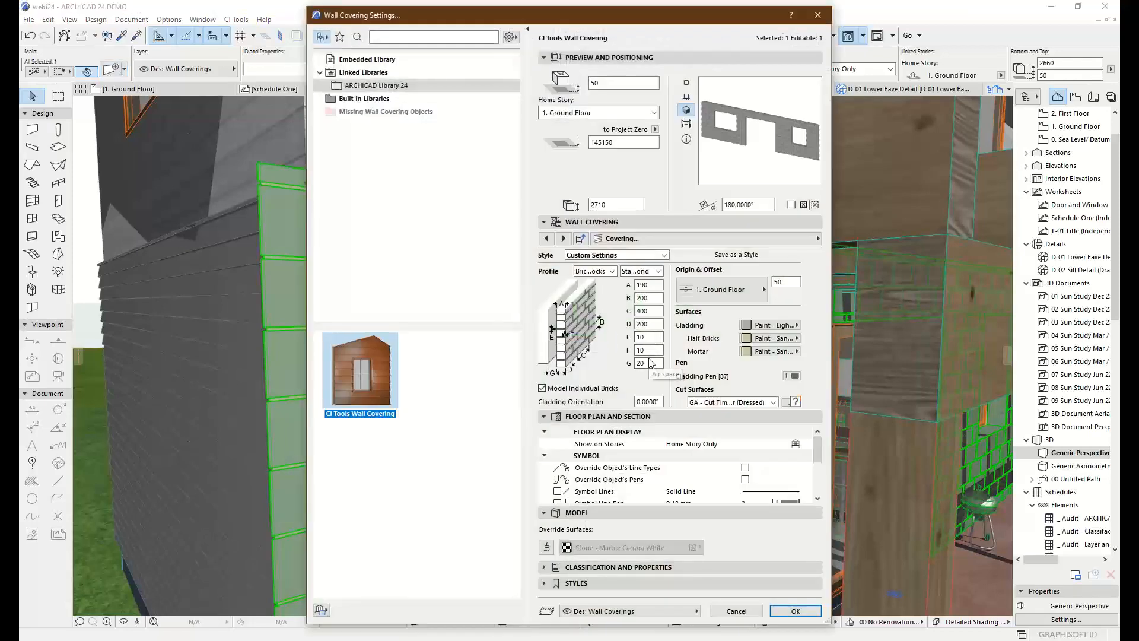
click(541, 388)
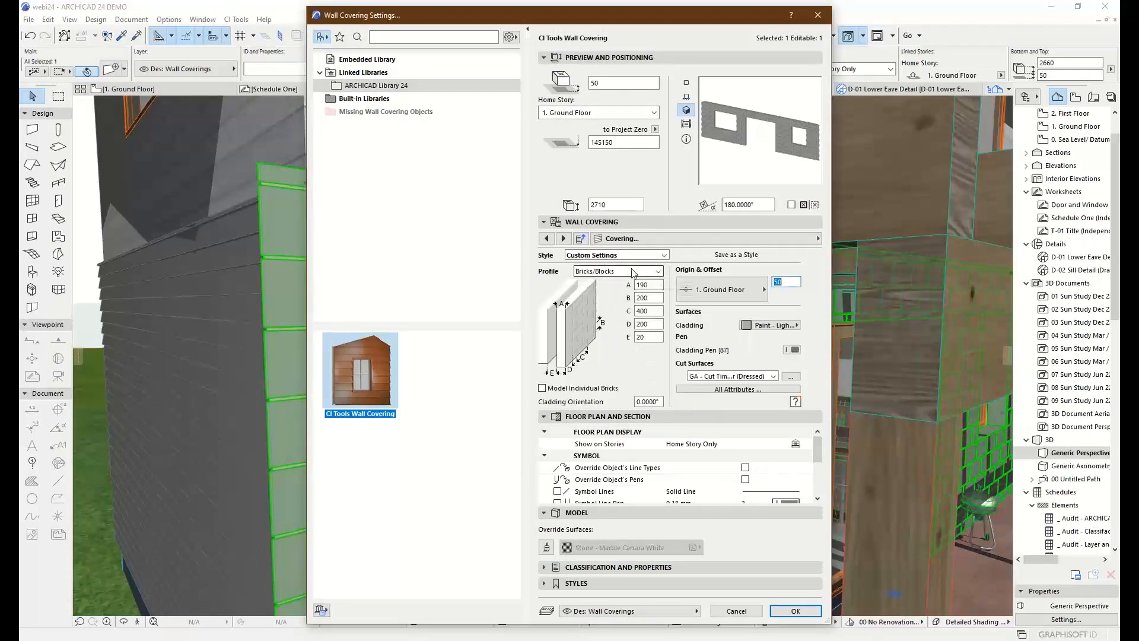
click(633, 272)
click(611, 299)
click(542, 389)
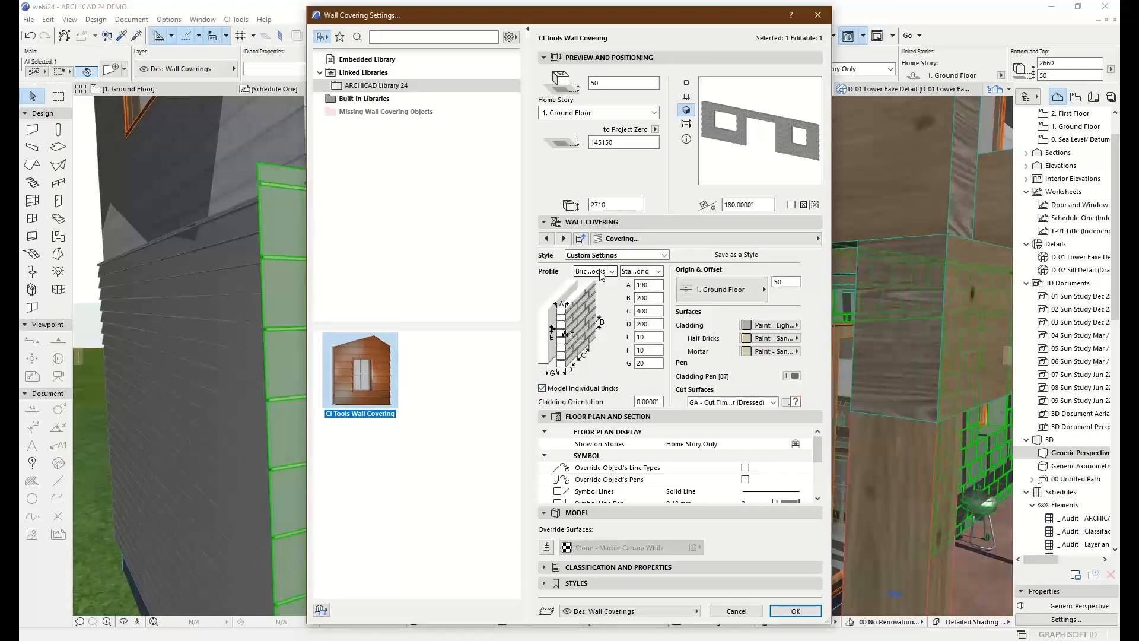
click(652, 271)
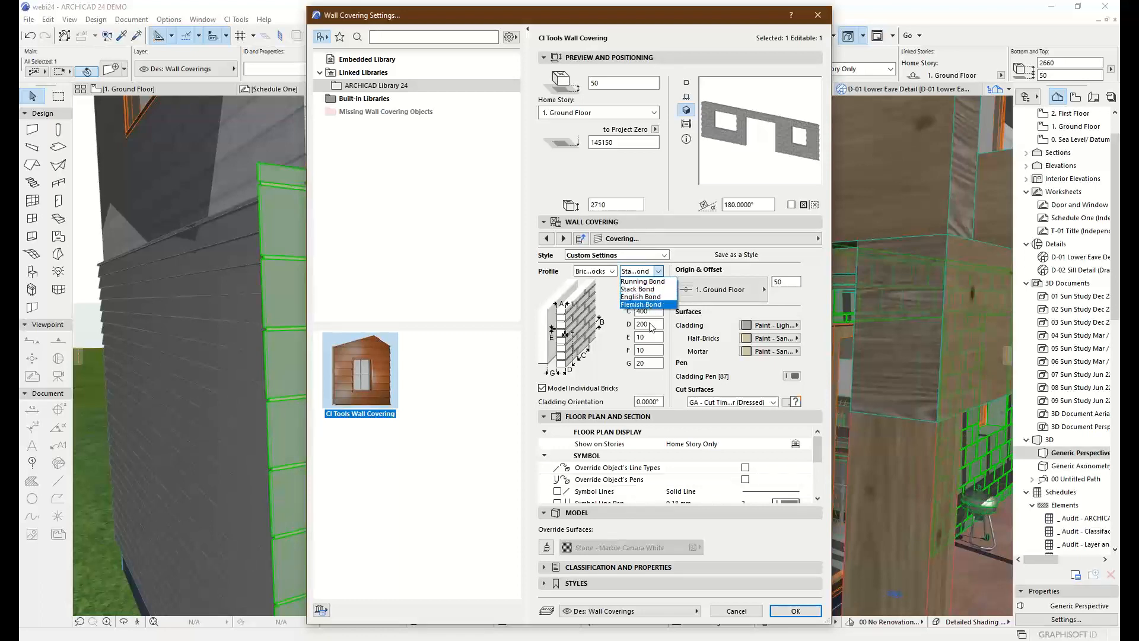
click(659, 384)
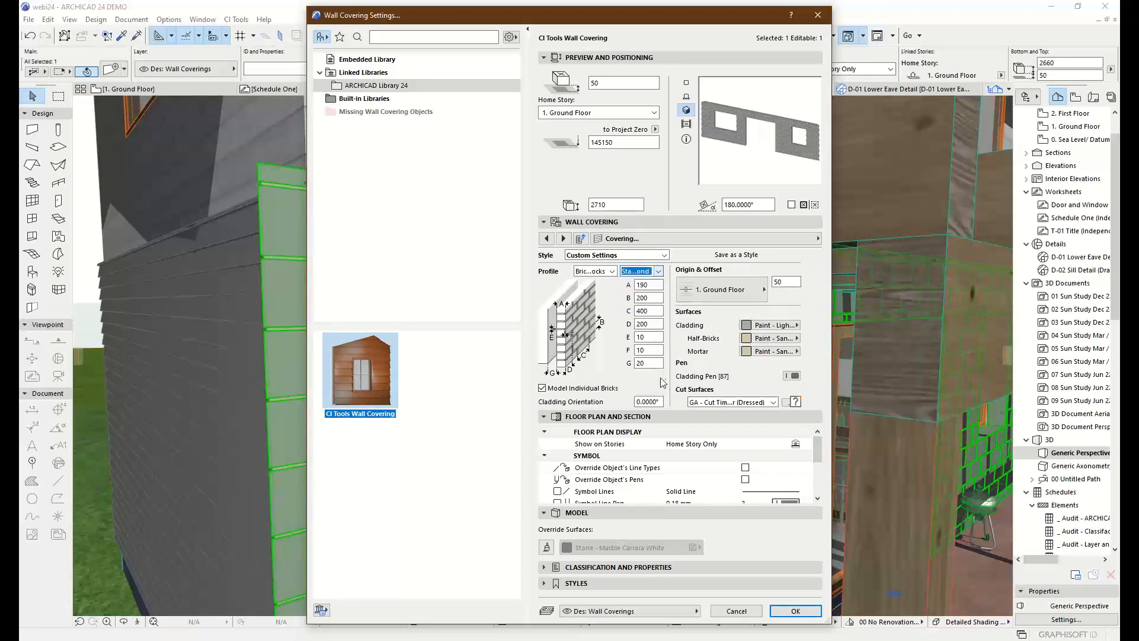
Step: Change the deck-side wall covering's profile to Corrugate and view the result on the wall
click(605, 272)
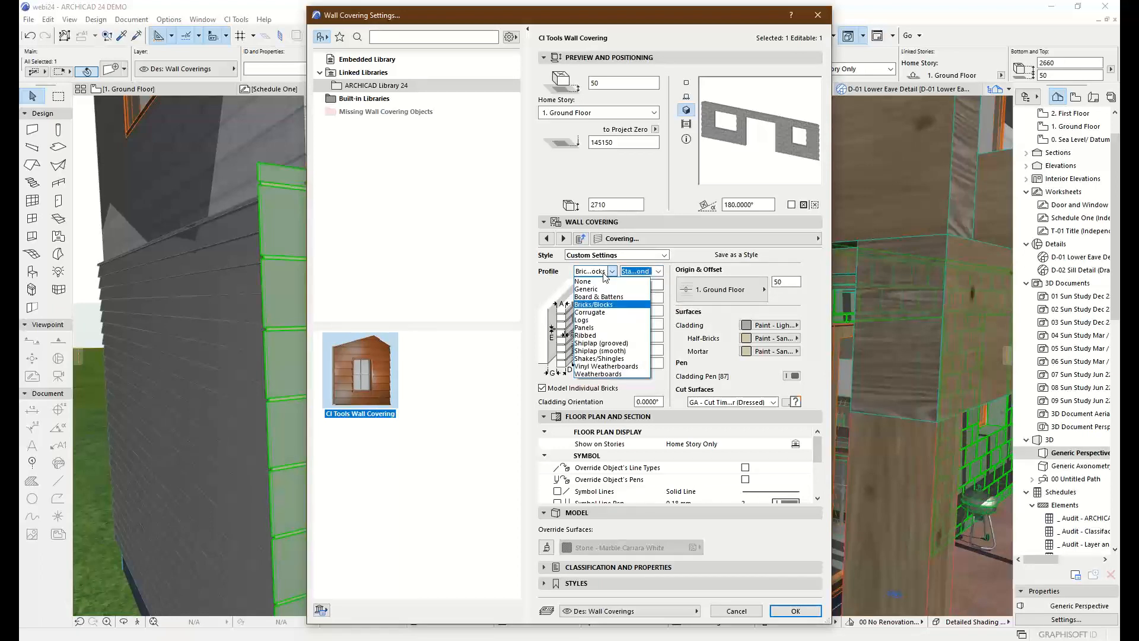
click(595, 312)
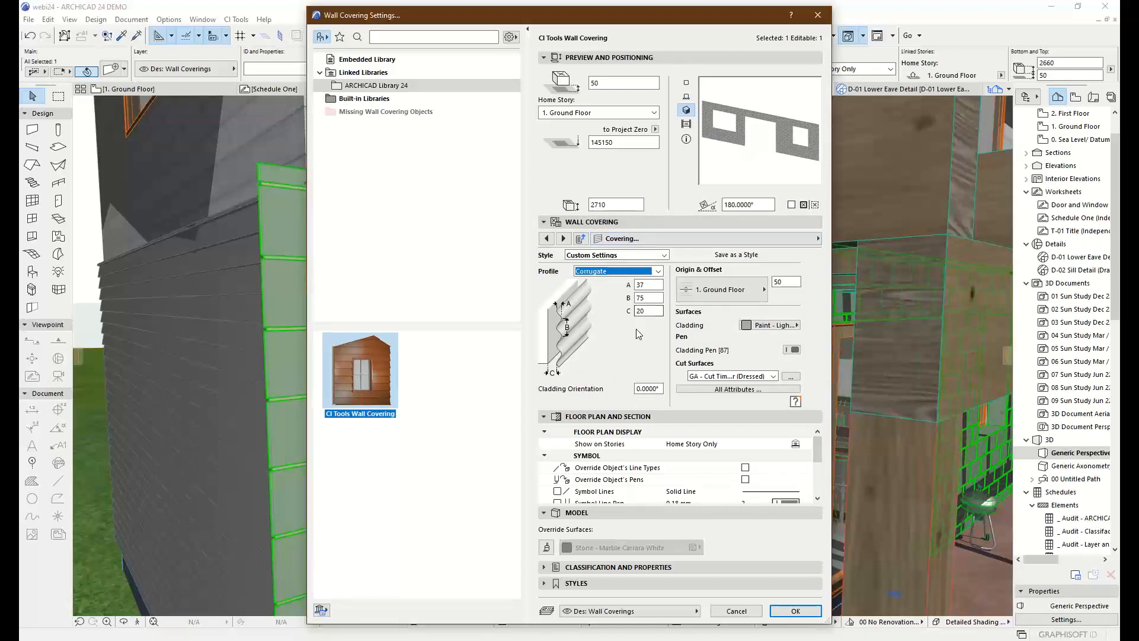
click(795, 610)
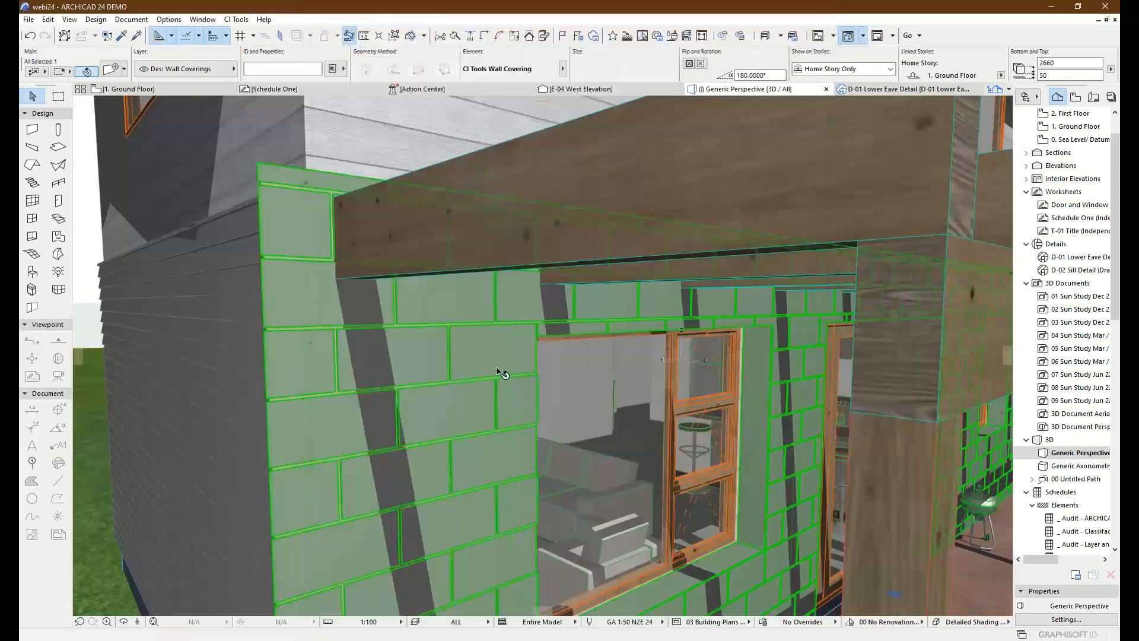
mouse_move(520, 408)
shift+middle_down()
mouse_move(436, 386)
mouse_move(427, 406)
mouse_move(520, 397)
shift+middle_up()
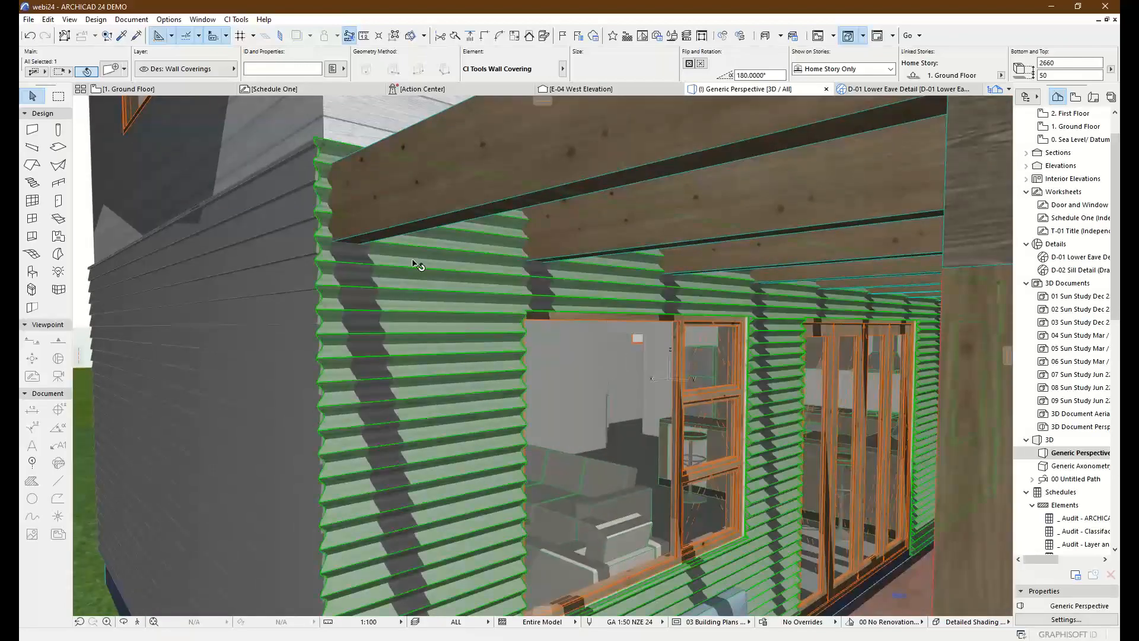
Step: Change the deck-side wall covering's profile to Logs and inspect the wall corner beside the pergola beams
click(111, 70)
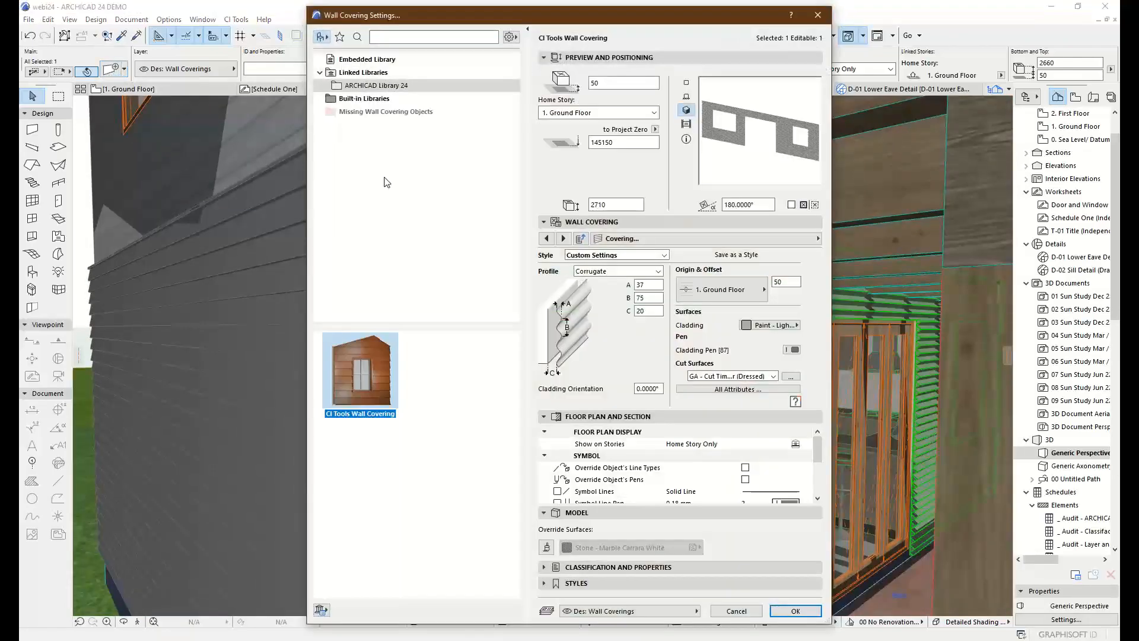
click(645, 272)
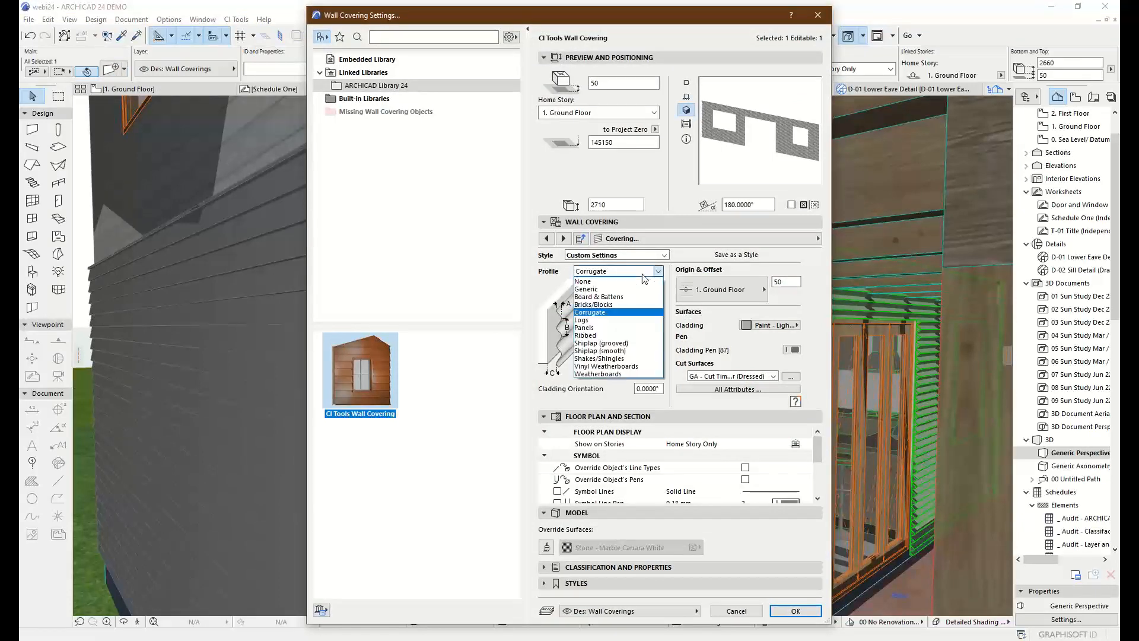
click(589, 320)
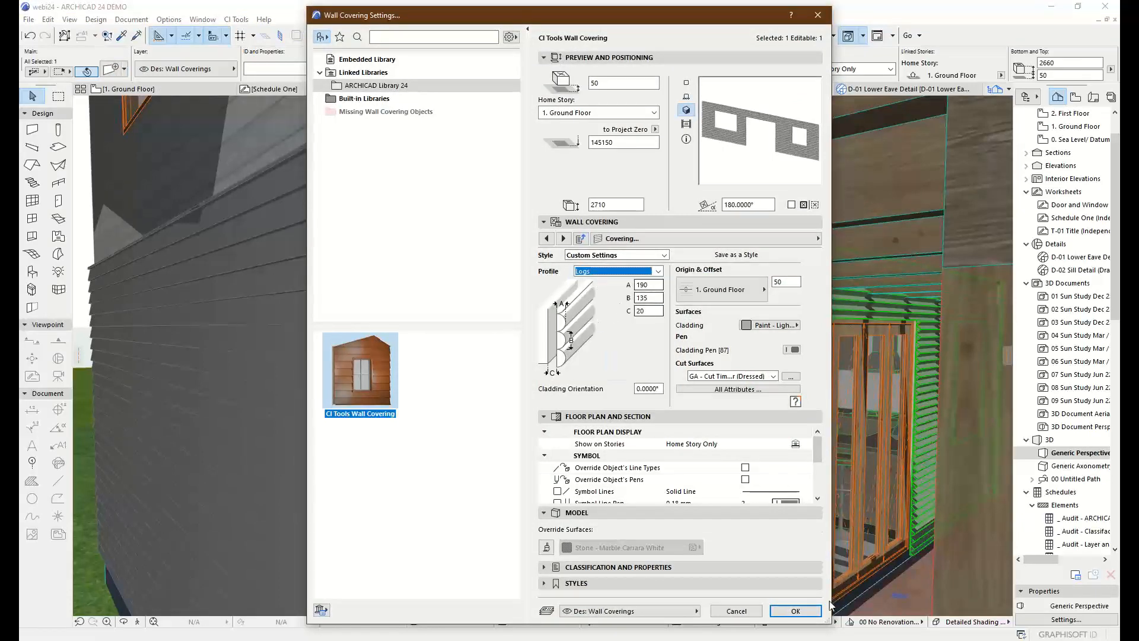
click(795, 610)
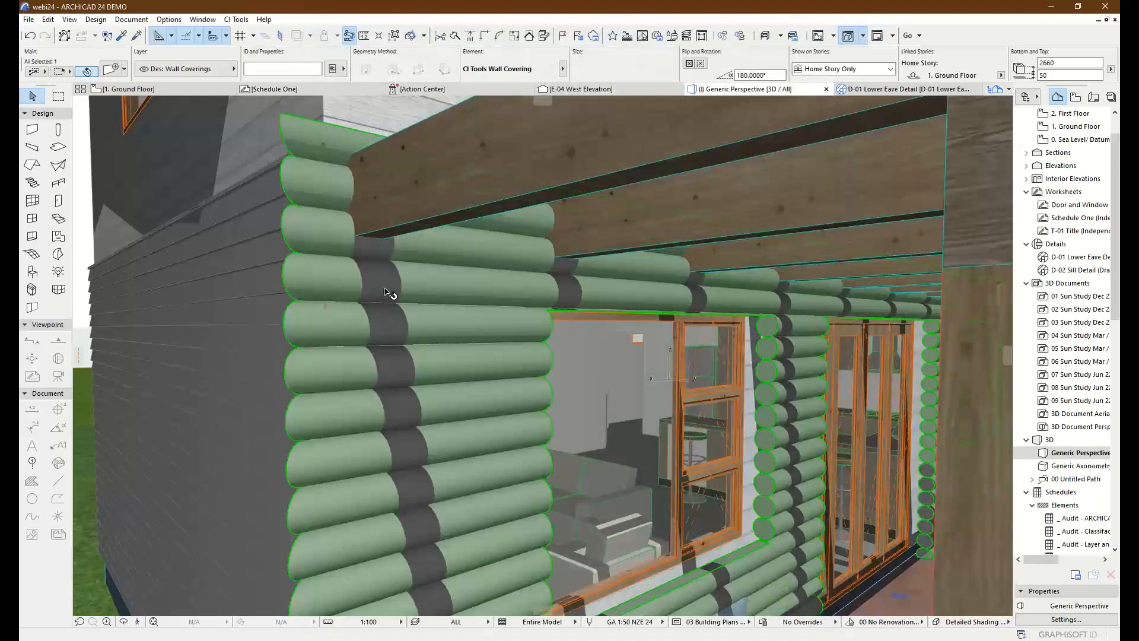
shift+middle_drag(389, 292, 407, 320)
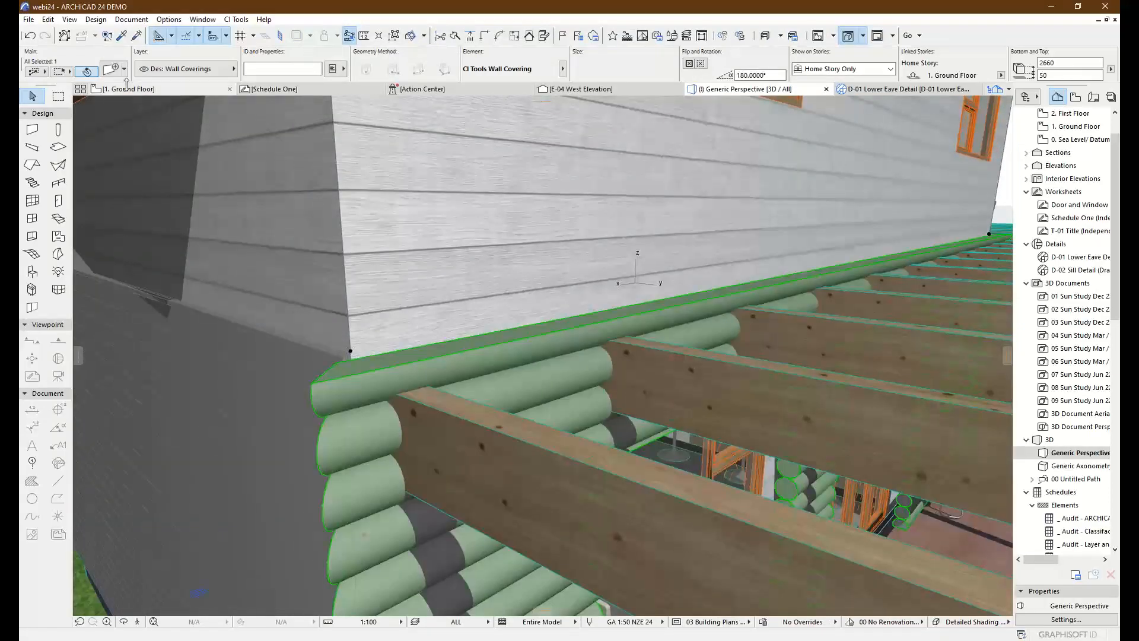
Step: Change the deck-side wall covering's profile to Panels and view the panel joints across the whole deck wall
click(111, 69)
click(605, 272)
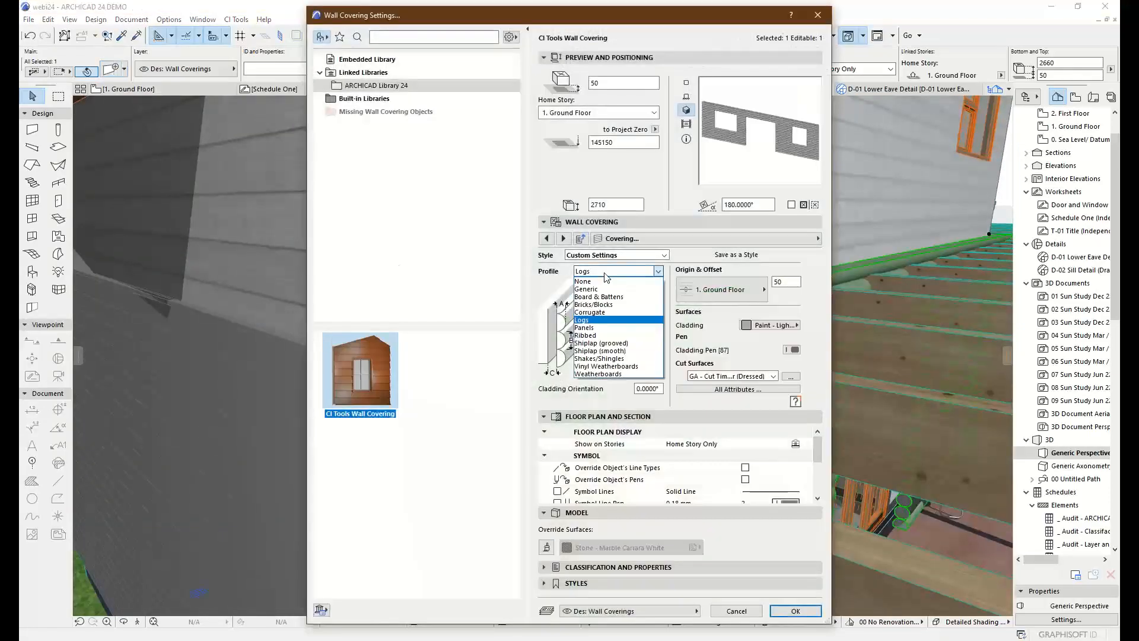
click(594, 327)
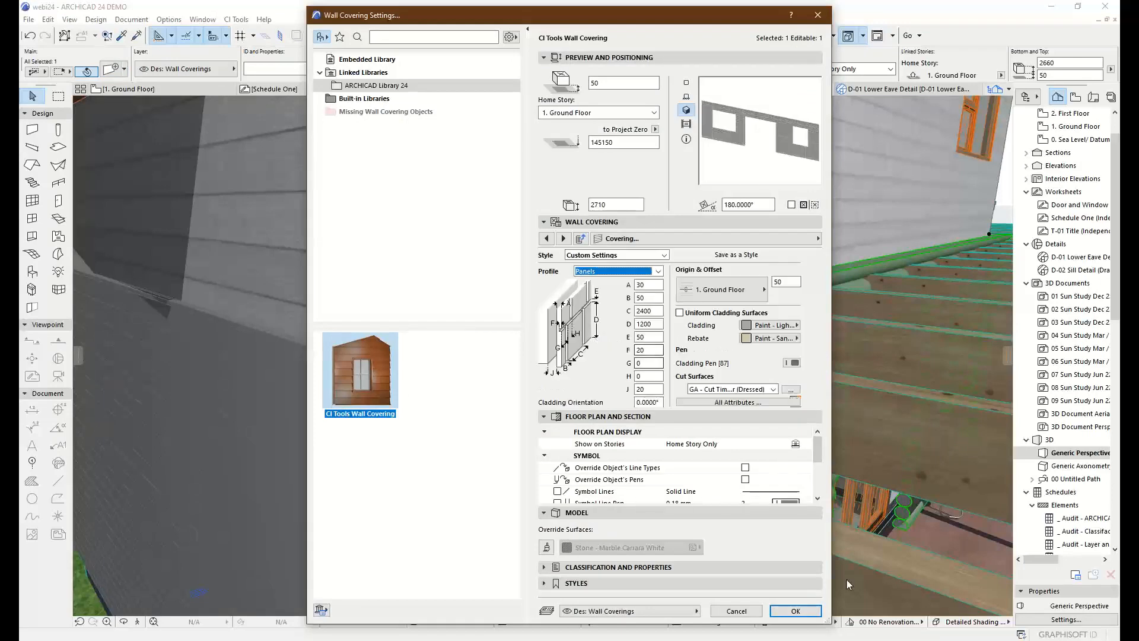
click(796, 611)
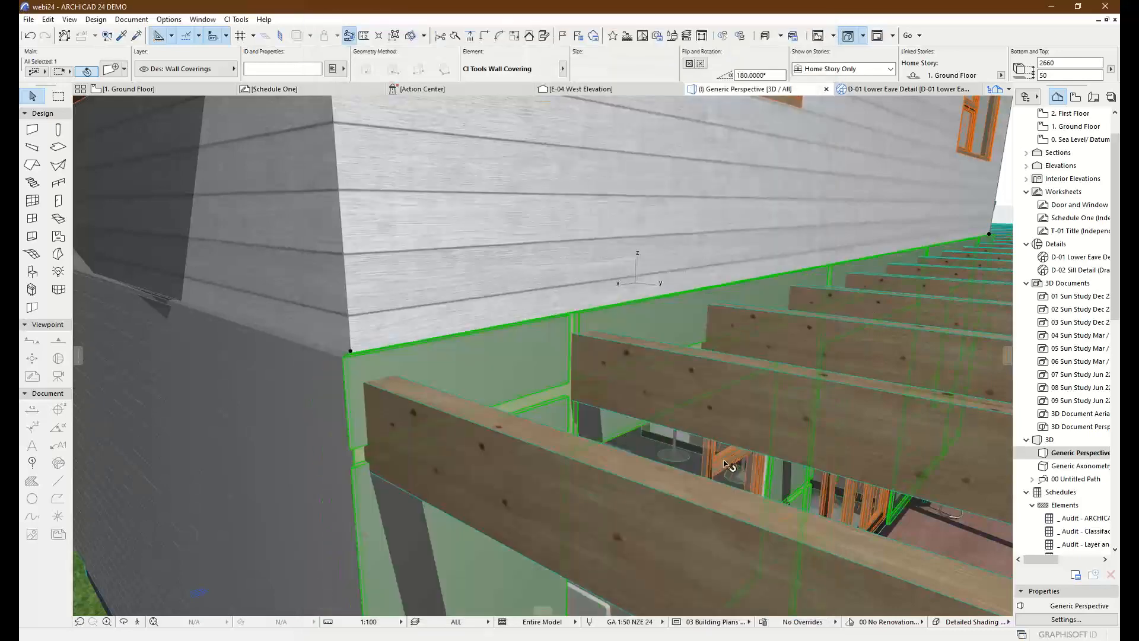
scroll(723, 463, down, 3)
shift+middle_drag(724, 463, 319, 158)
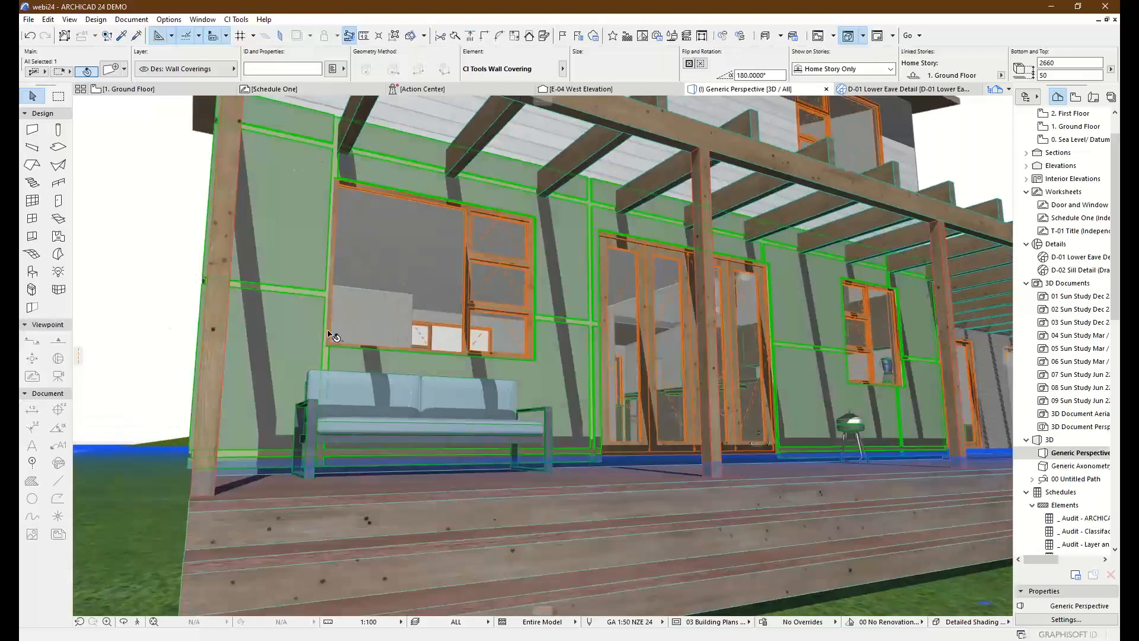
shift+middle_drag(603, 258, 620, 355)
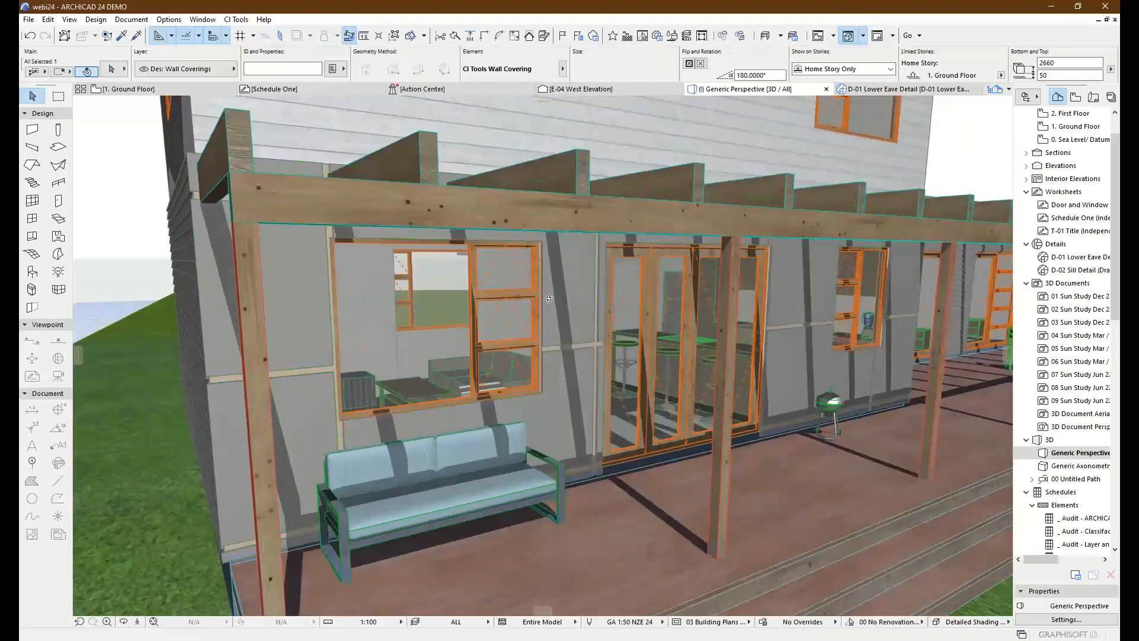
Step: Preview the Ribbed, Shiplap (grooved) and Shiplap (smooth) profiles in the deck-side wall covering's settings
click(111, 71)
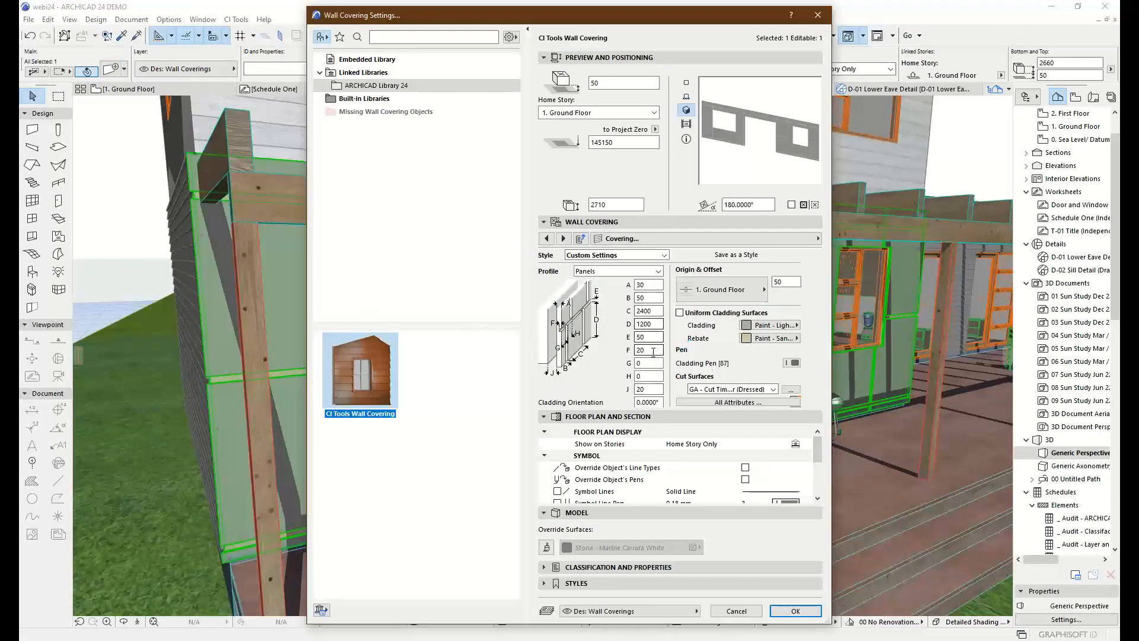
click(647, 271)
click(610, 335)
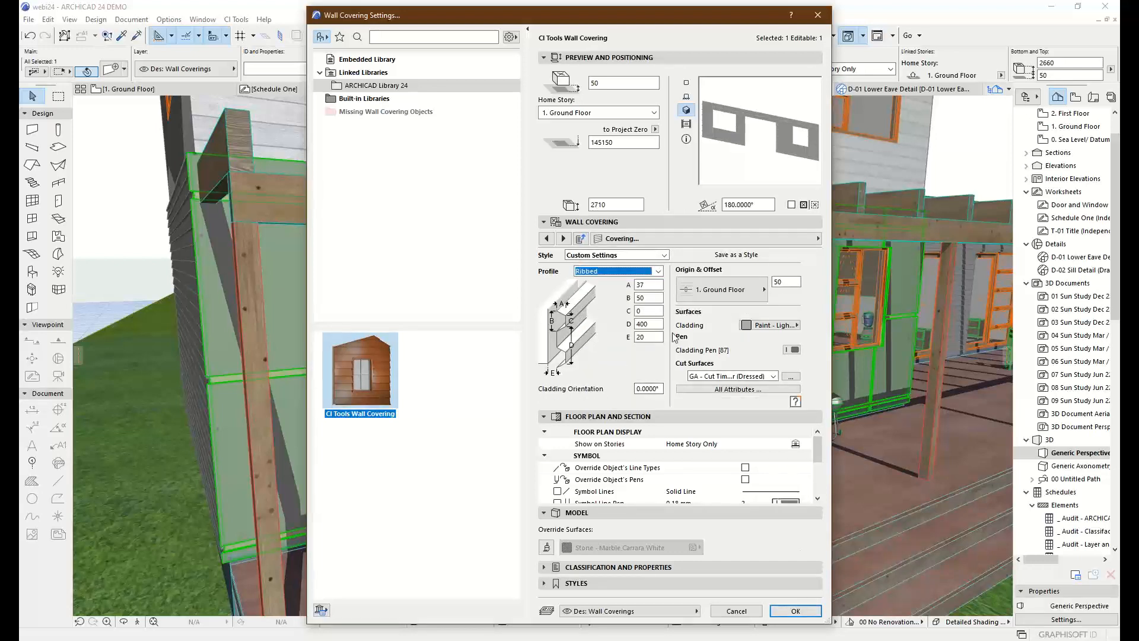
click(621, 272)
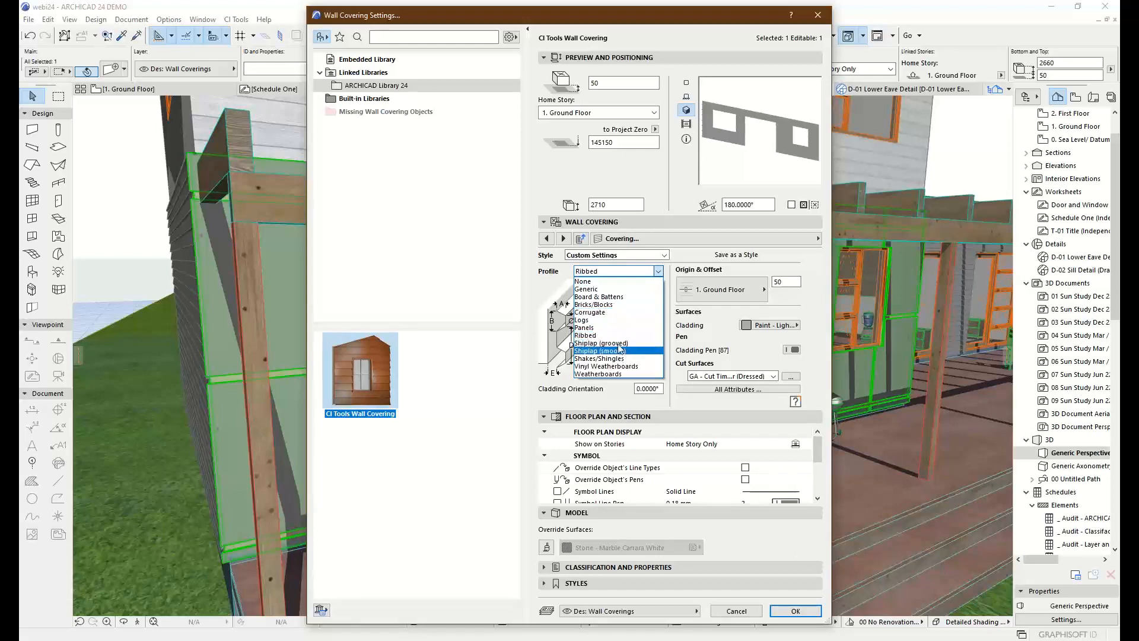
click(617, 343)
click(622, 272)
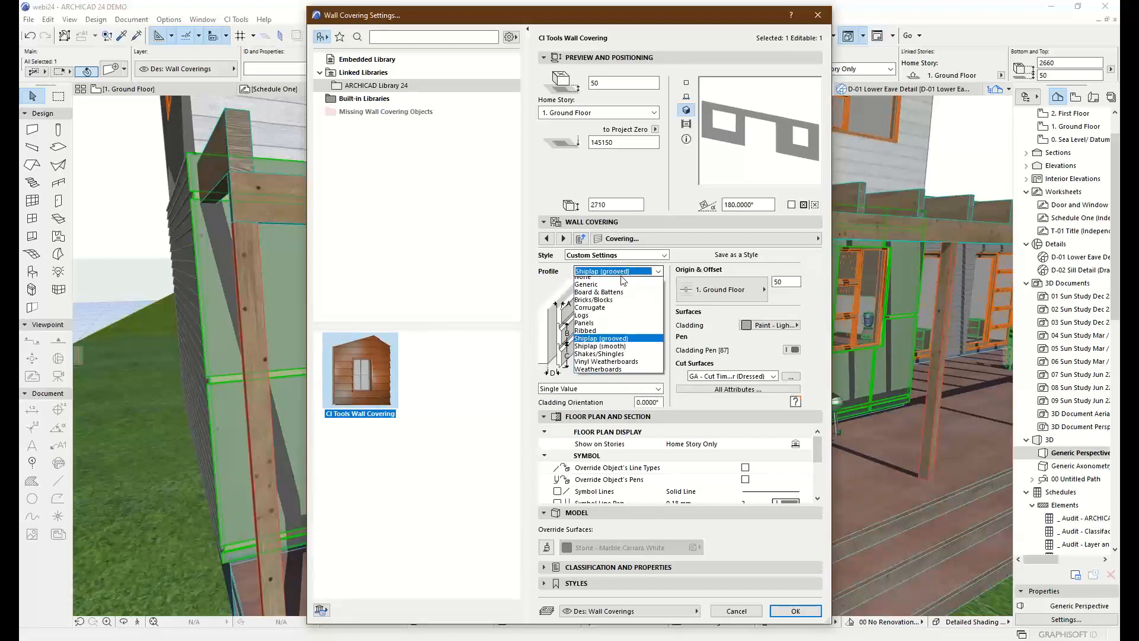
click(613, 354)
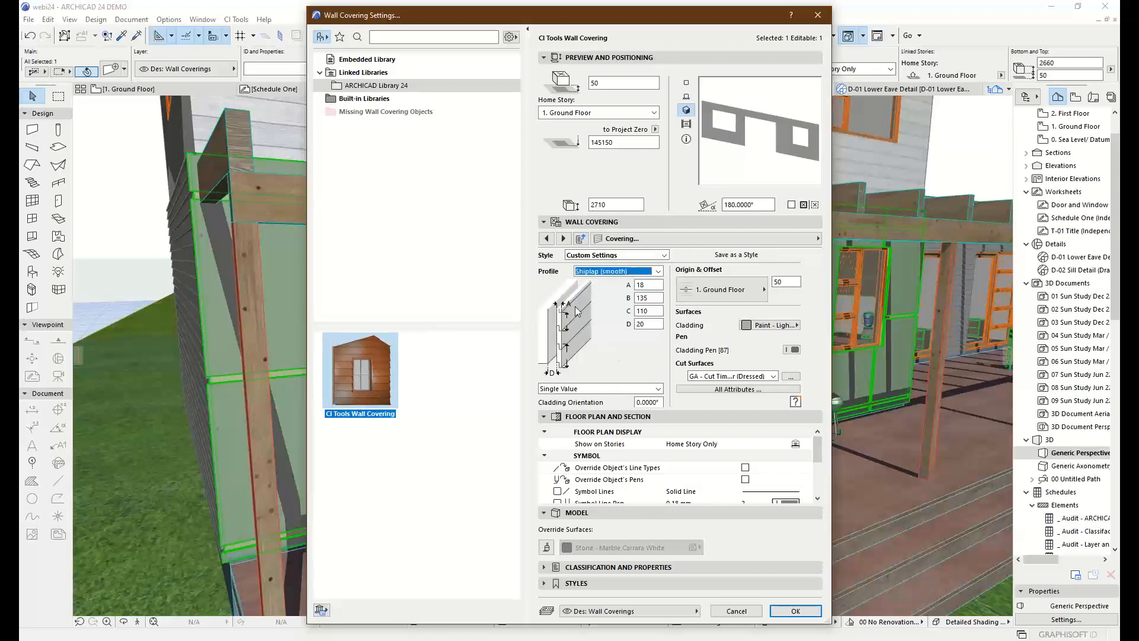
Step: Apply the Shakes/Shingles profile to the deck-side wall covering and inspect it along the deck
click(623, 271)
click(619, 361)
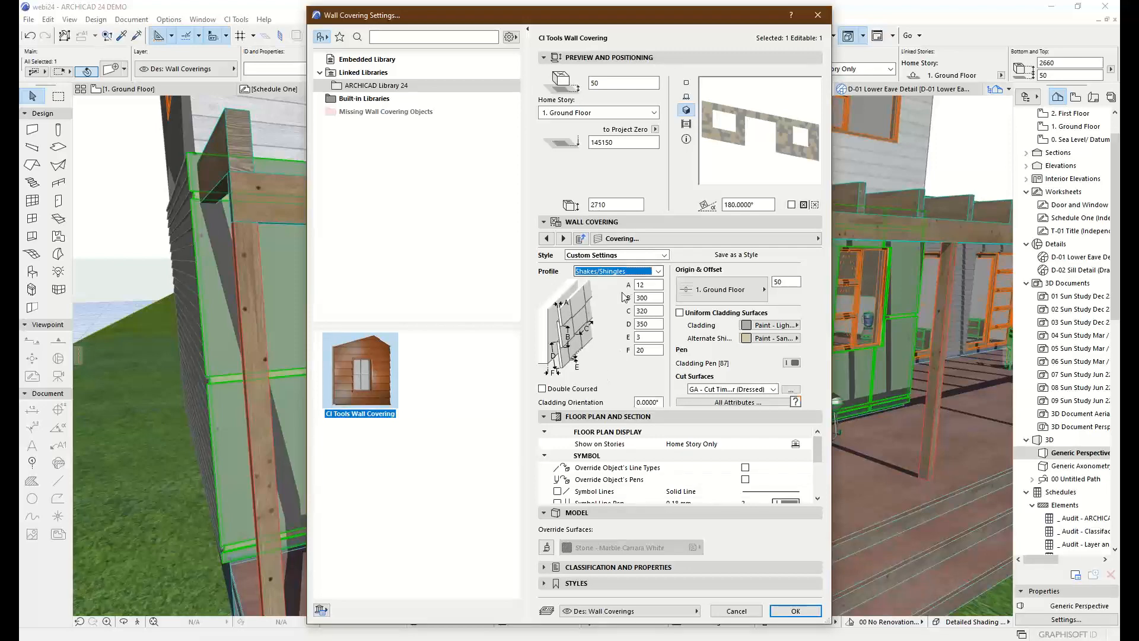
click(796, 611)
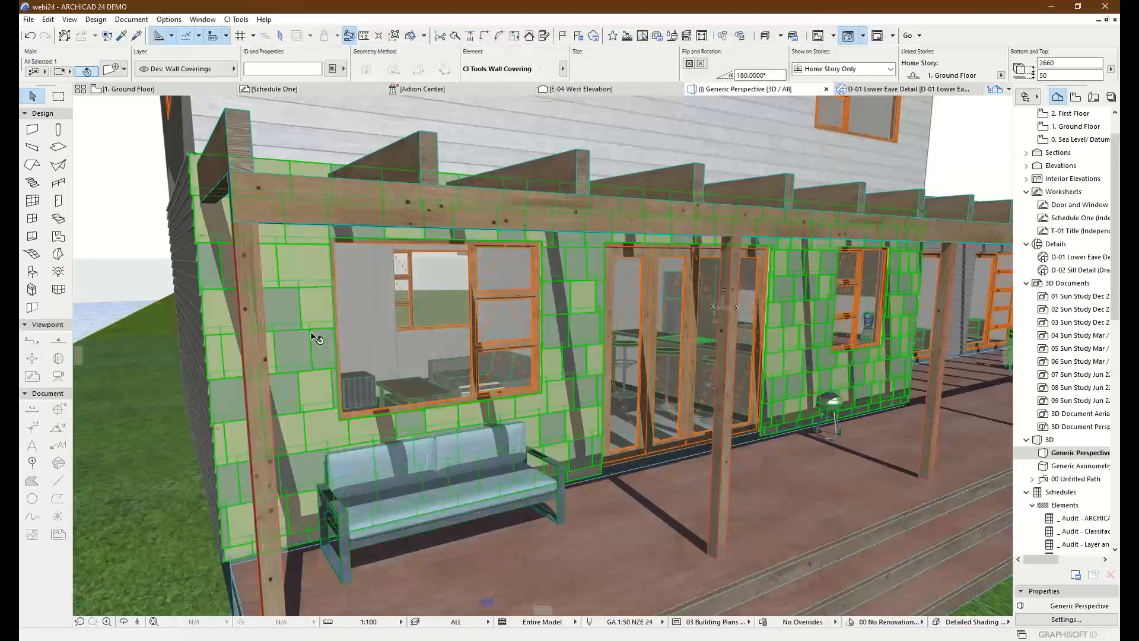
shift+middle_drag(311, 333, 290, 268)
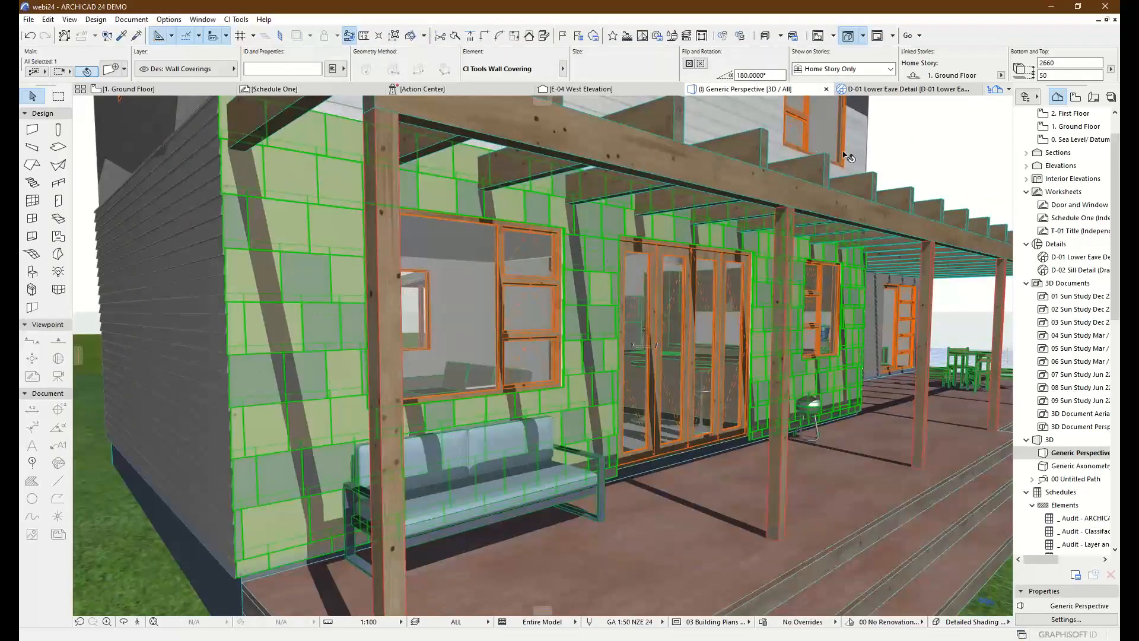
Step: Preview Vinyl Weatherboards on the deck-side wall covering, apply the Weatherboards profile instead, and deselect the covering
key(Escape)
click(292, 201)
key(ctrl+t)
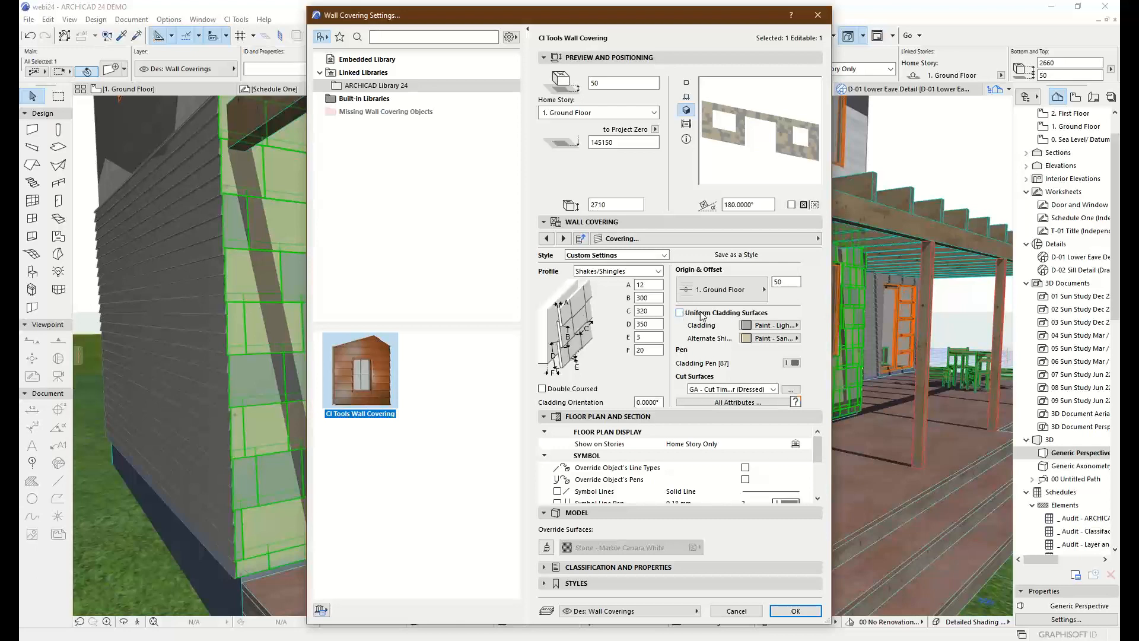
click(652, 271)
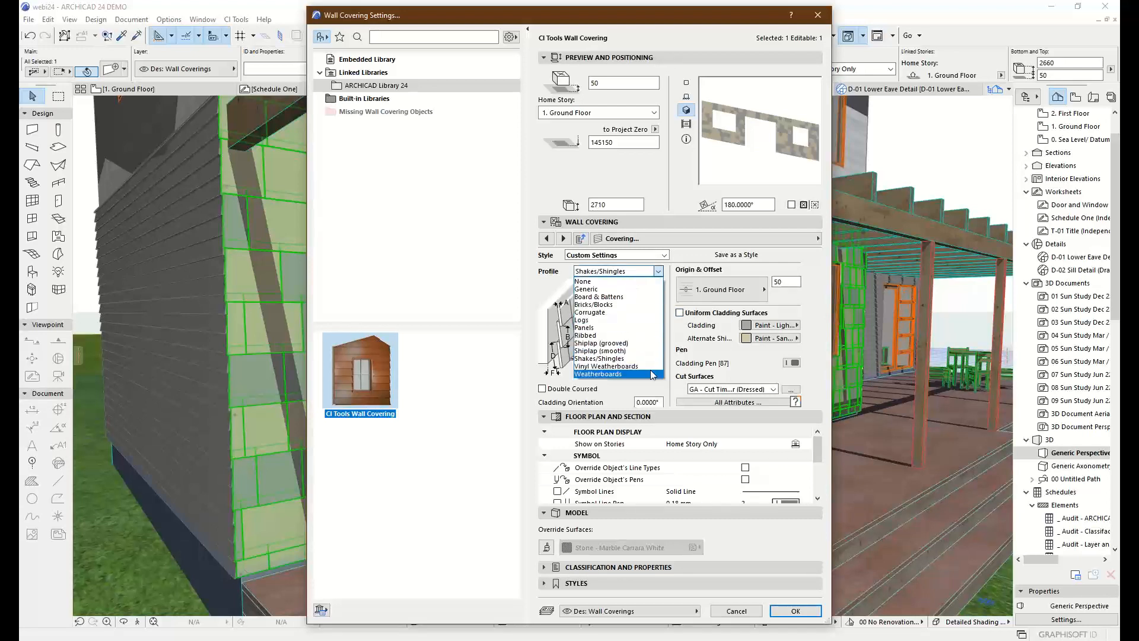
click(628, 365)
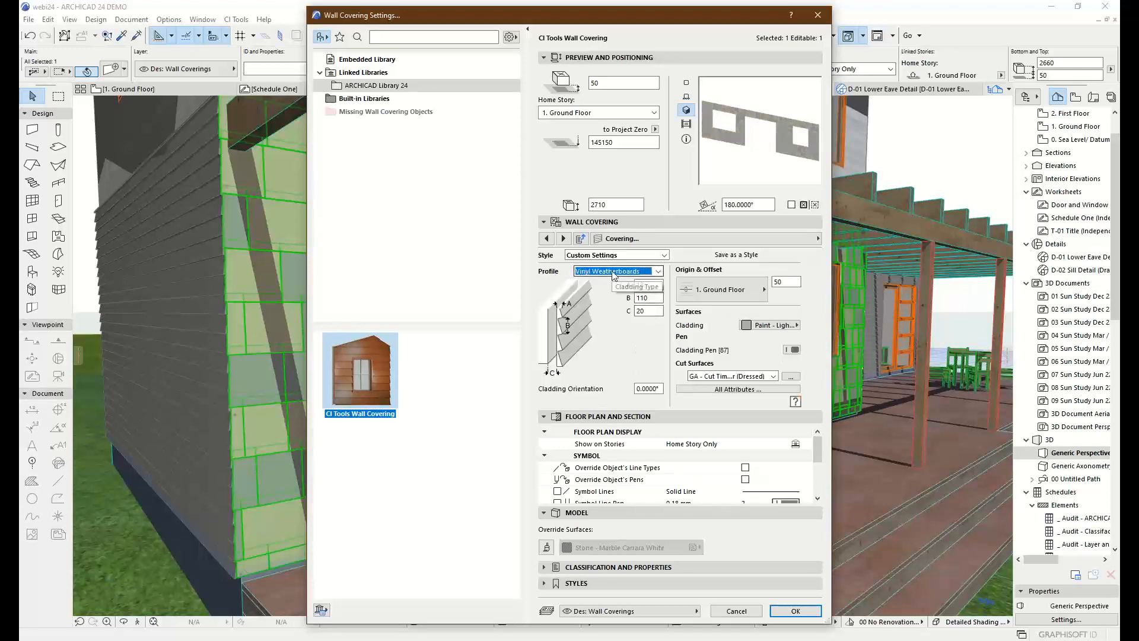
click(612, 275)
click(610, 375)
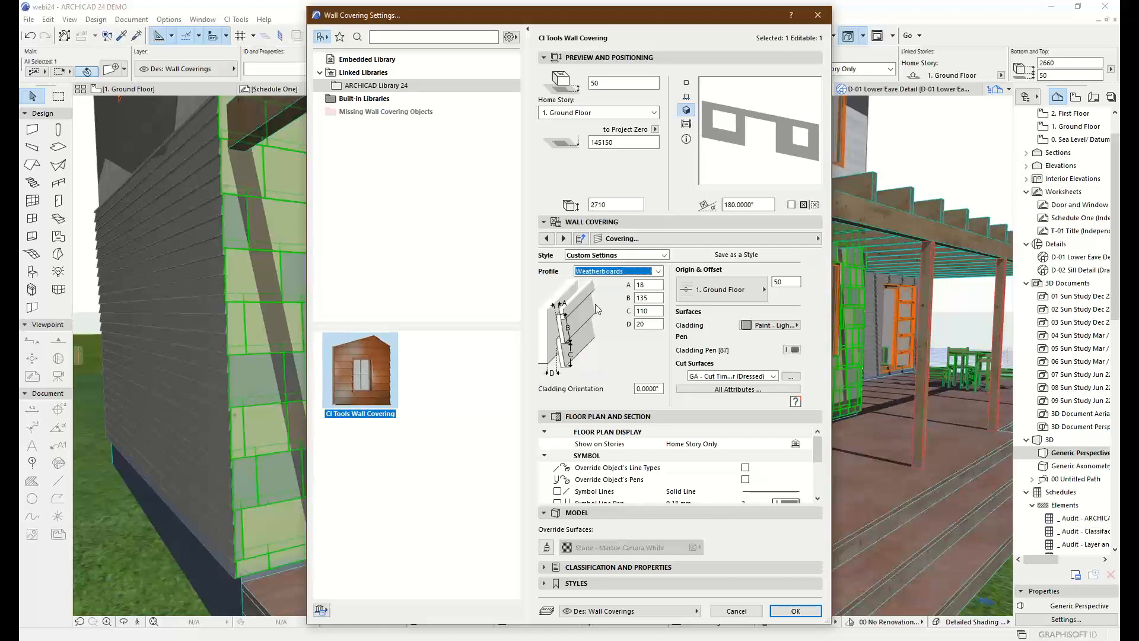
click(793, 611)
scroll(568, 340, up, 3)
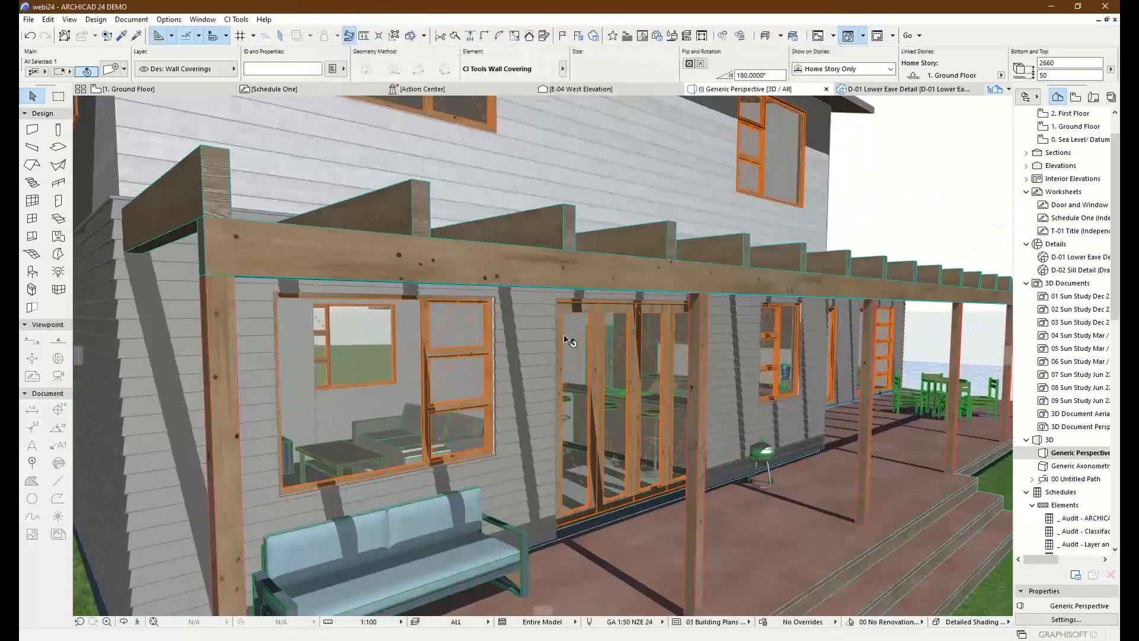
scroll(568, 340, down, 2)
click(847, 178)
scroll(306, 342, down, 4)
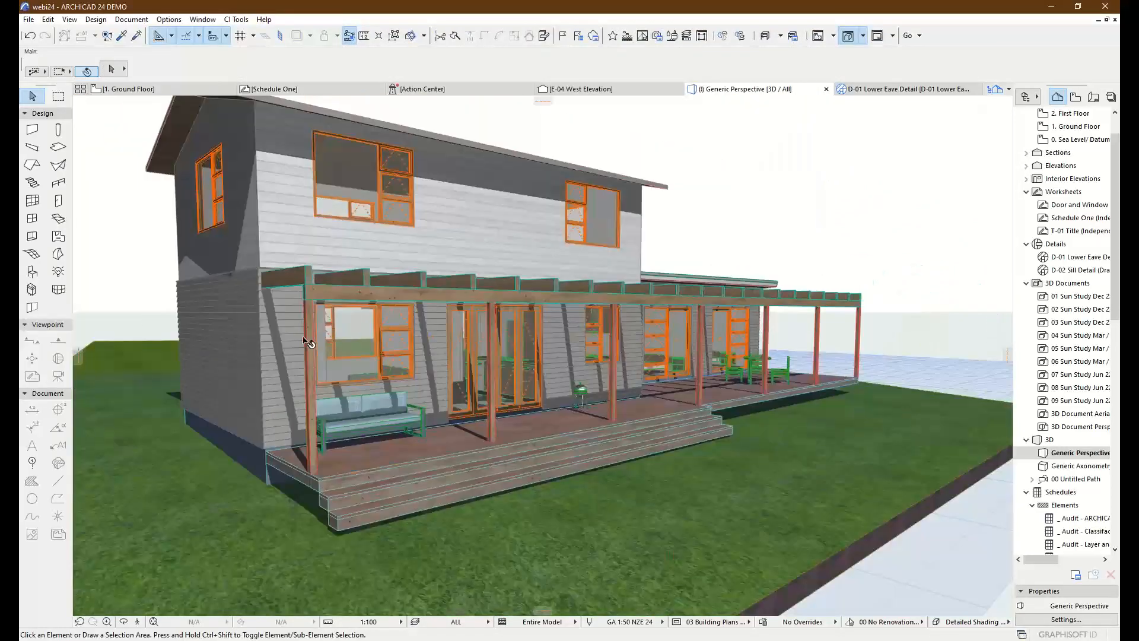
Step: Select the deck-side wall covering and review its horizontal trim settings, including the style choices for the Wall Top trim
drag(306, 342, 336, 388)
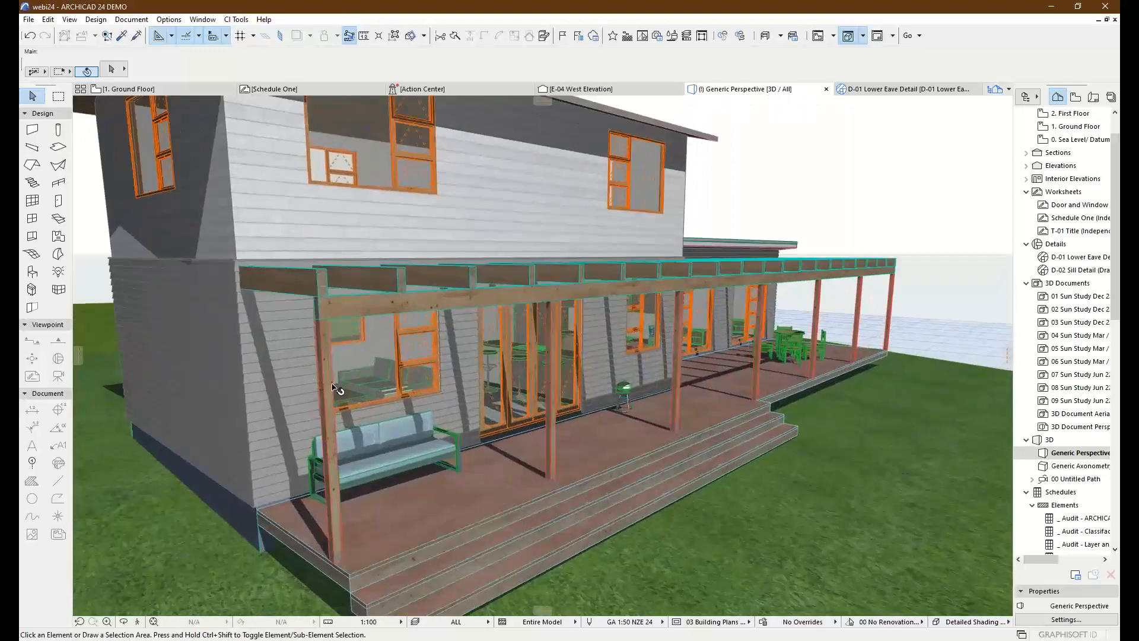
shift+middle_drag(332, 386, 424, 410)
click(449, 392)
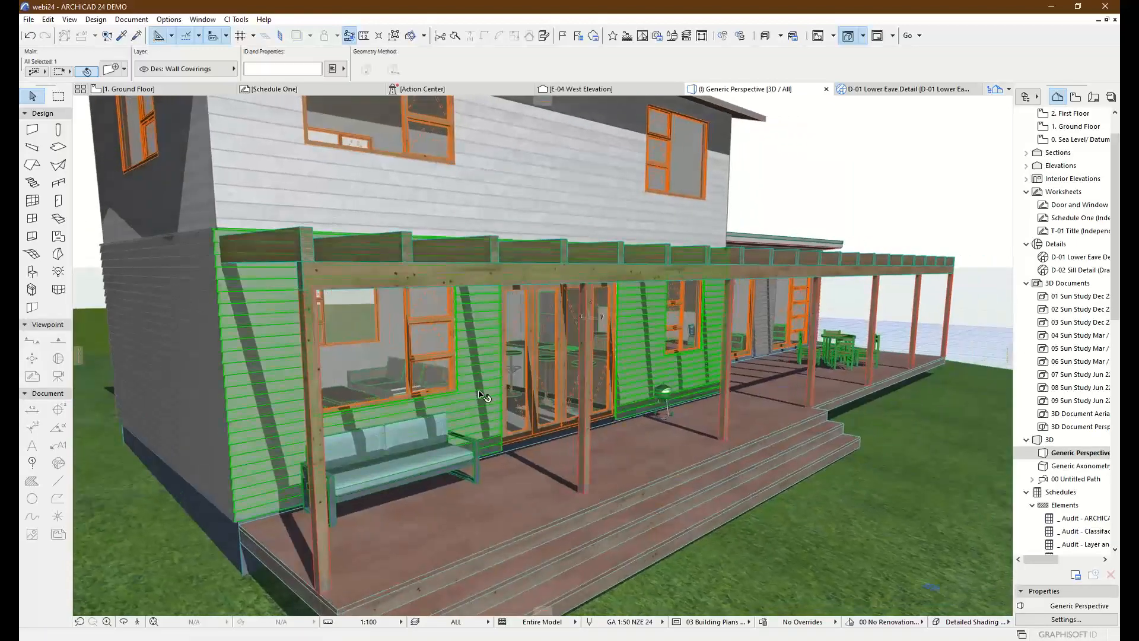
click(112, 72)
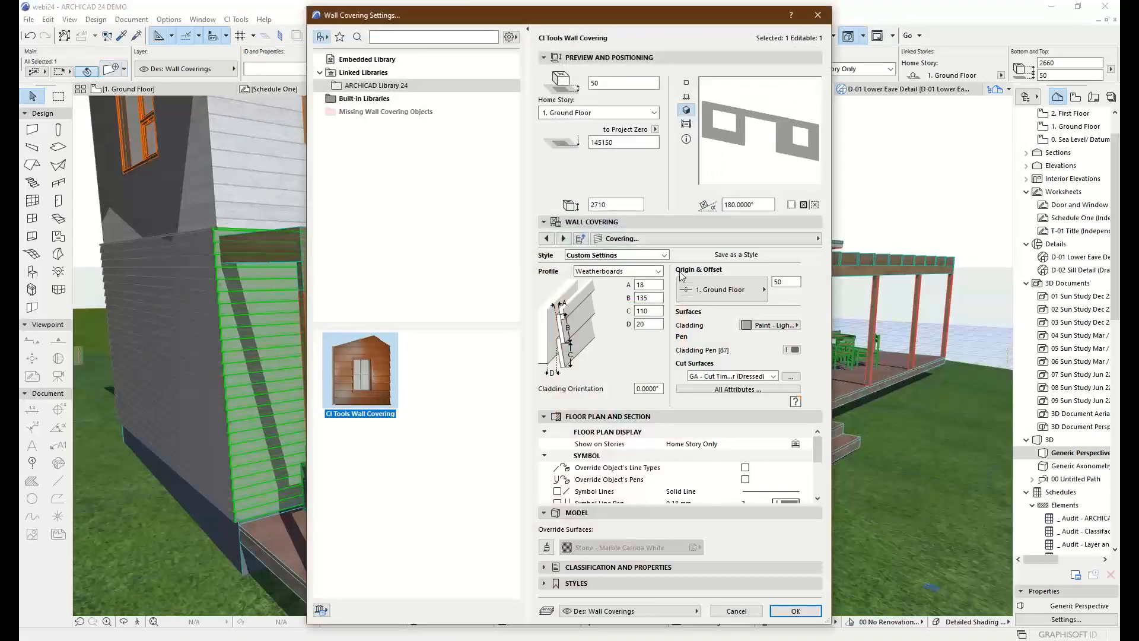
click(664, 240)
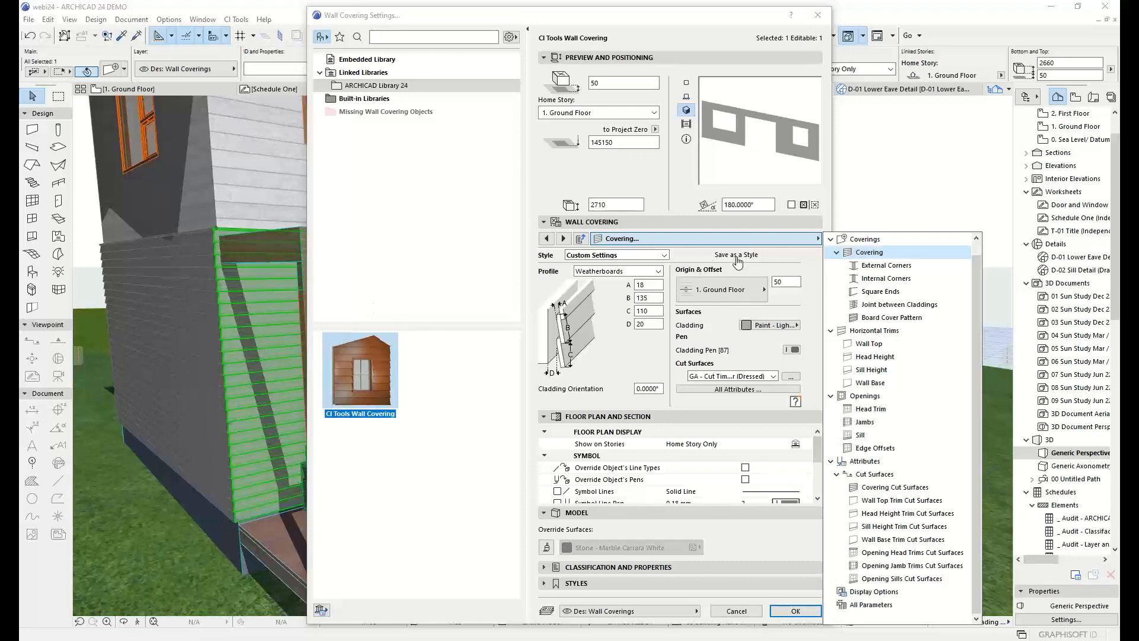
click(861, 332)
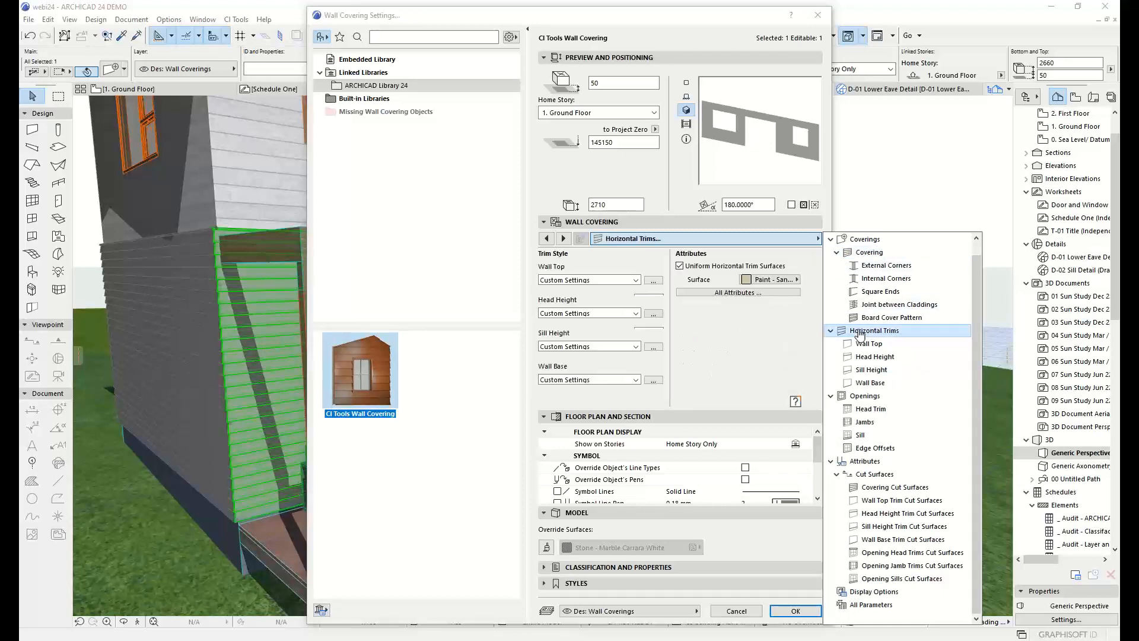
click(756, 339)
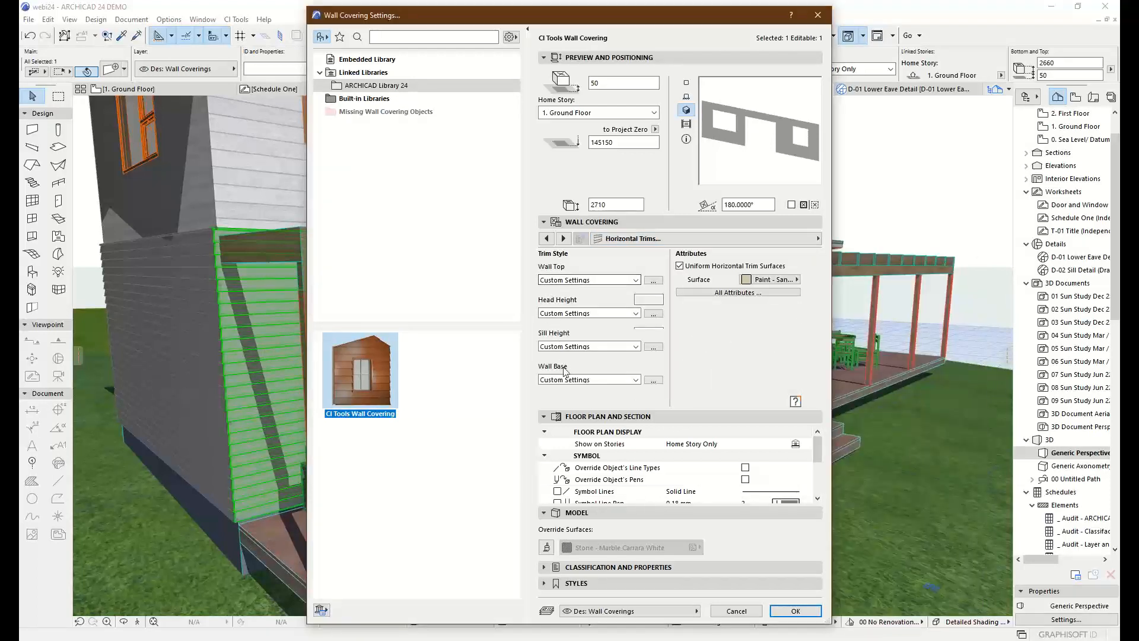
click(637, 283)
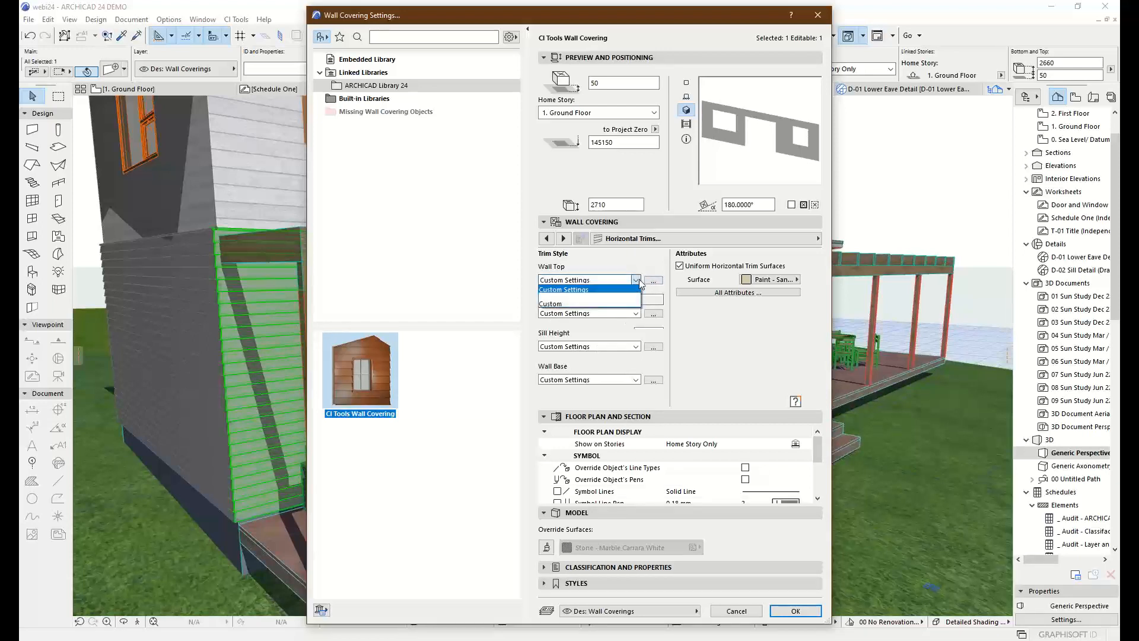
click(639, 278)
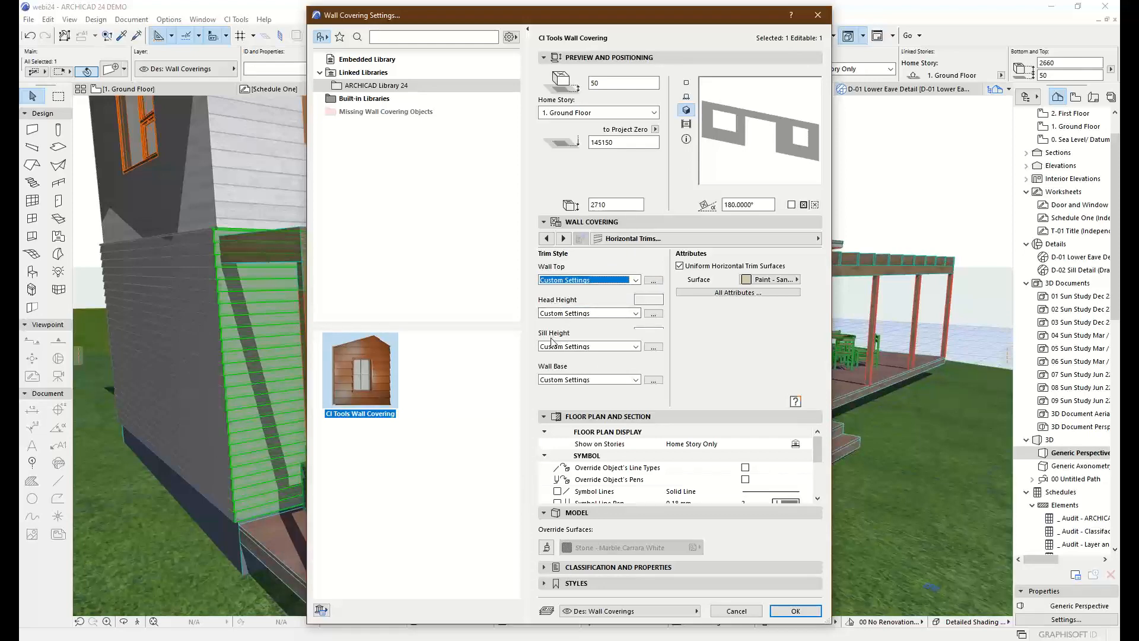
Step: Set the deck-side covering's Wall Top trim profile to Sill, apply it and inspect the wall's upper edge
click(653, 281)
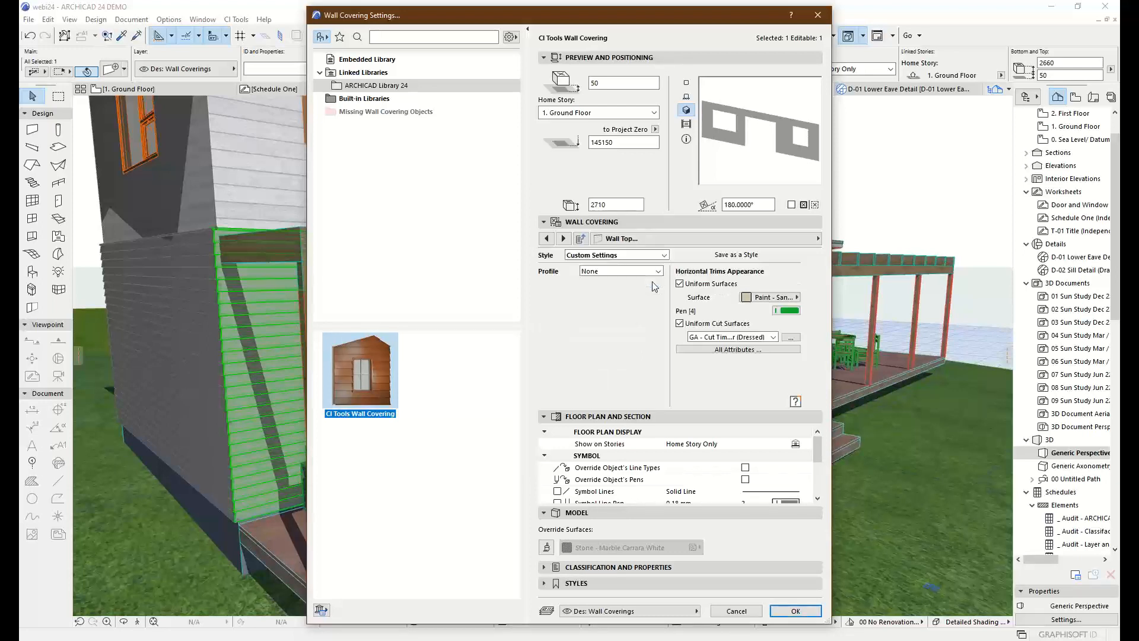
click(610, 272)
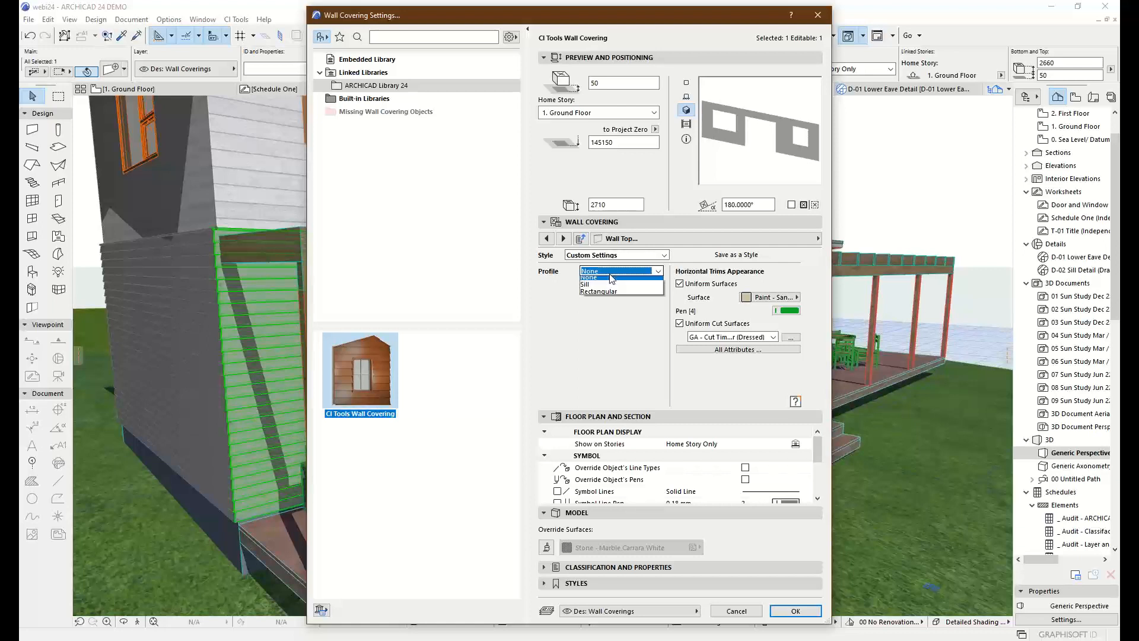
click(597, 289)
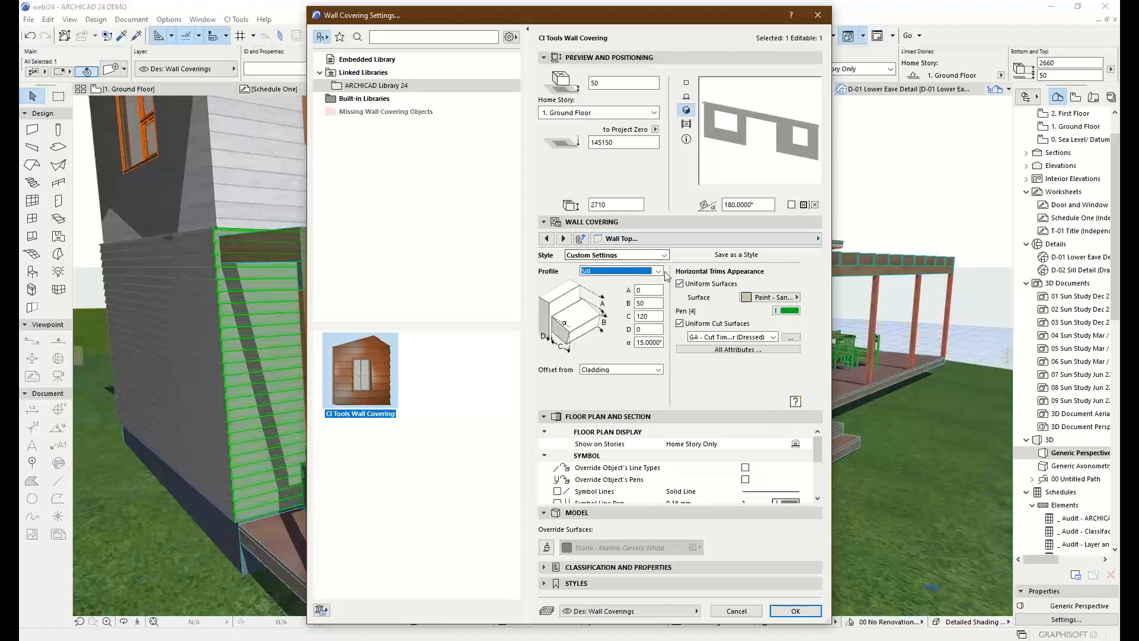
click(795, 611)
drag(238, 233, 305, 263)
shift+middle_drag(305, 263, 274, 233)
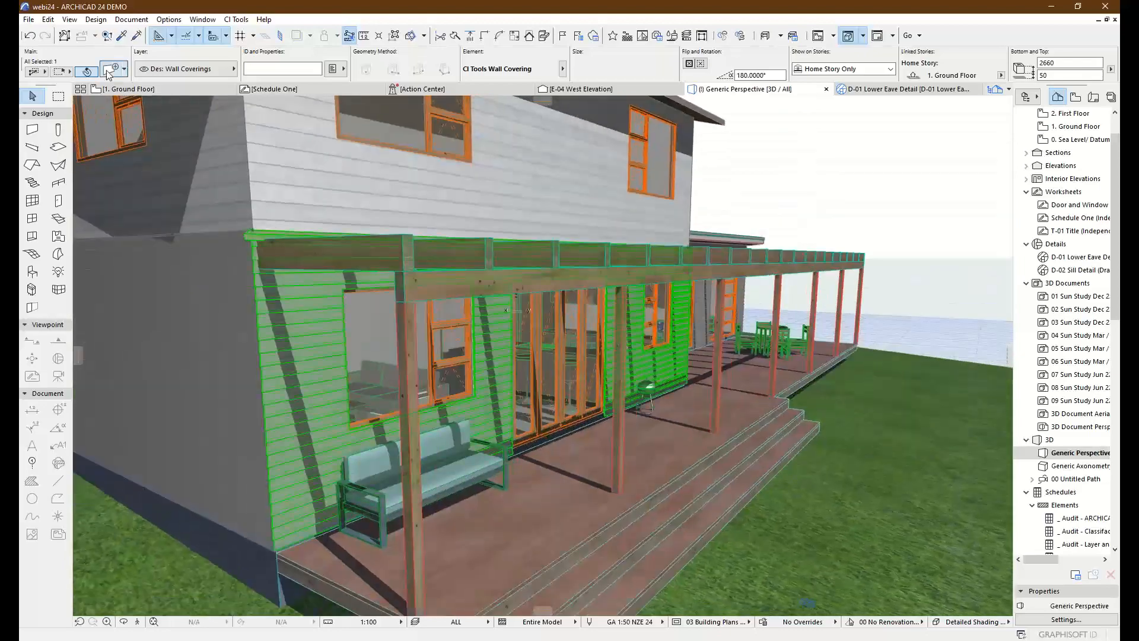
Step: Review the deck-side covering's horizontal trims and opening trims, including the profile choices for the Head Trim
click(112, 69)
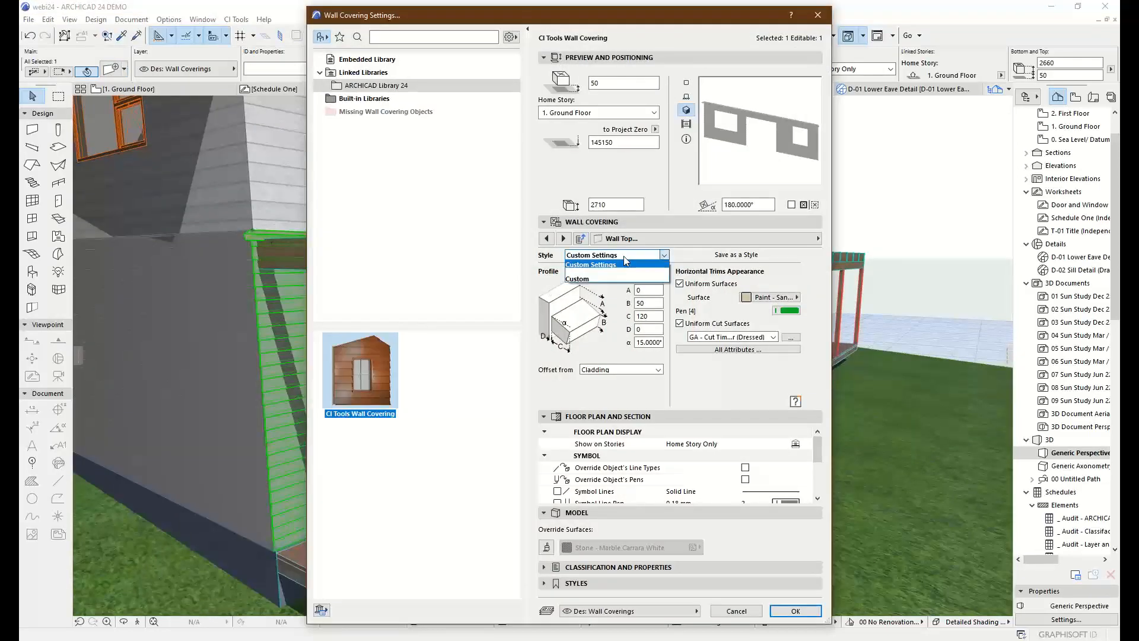
click(639, 240)
click(876, 330)
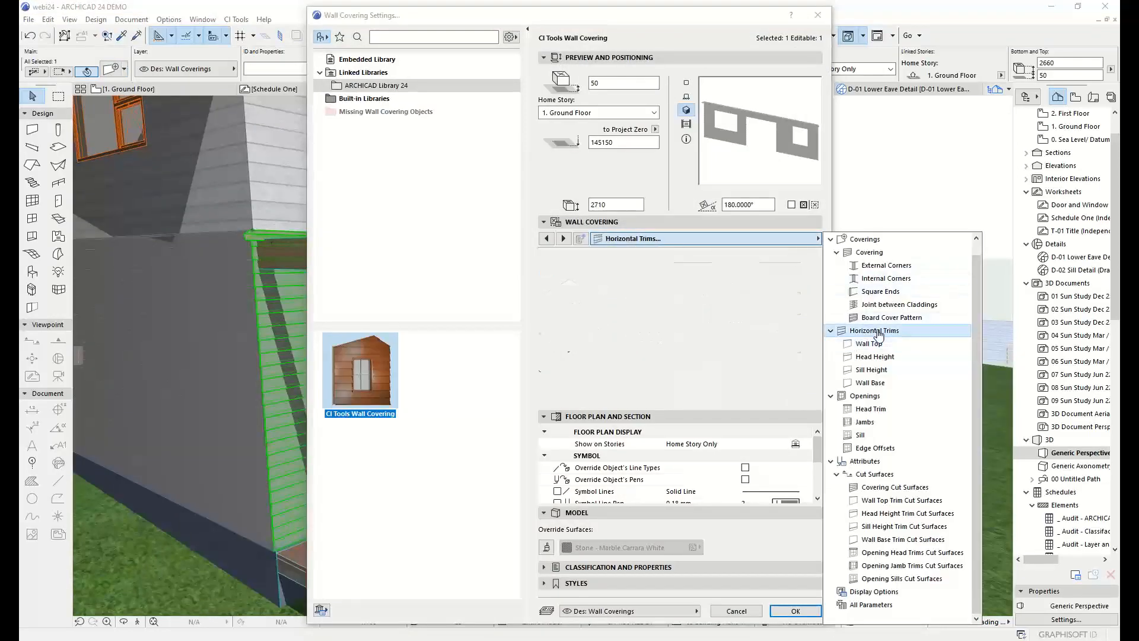
click(706, 350)
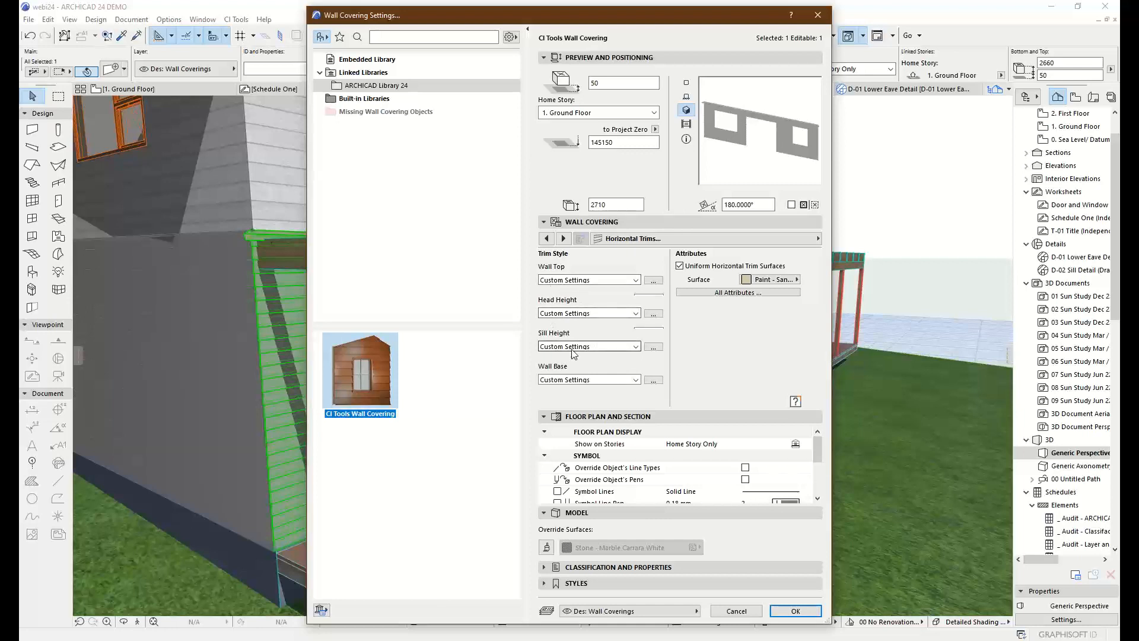
click(642, 242)
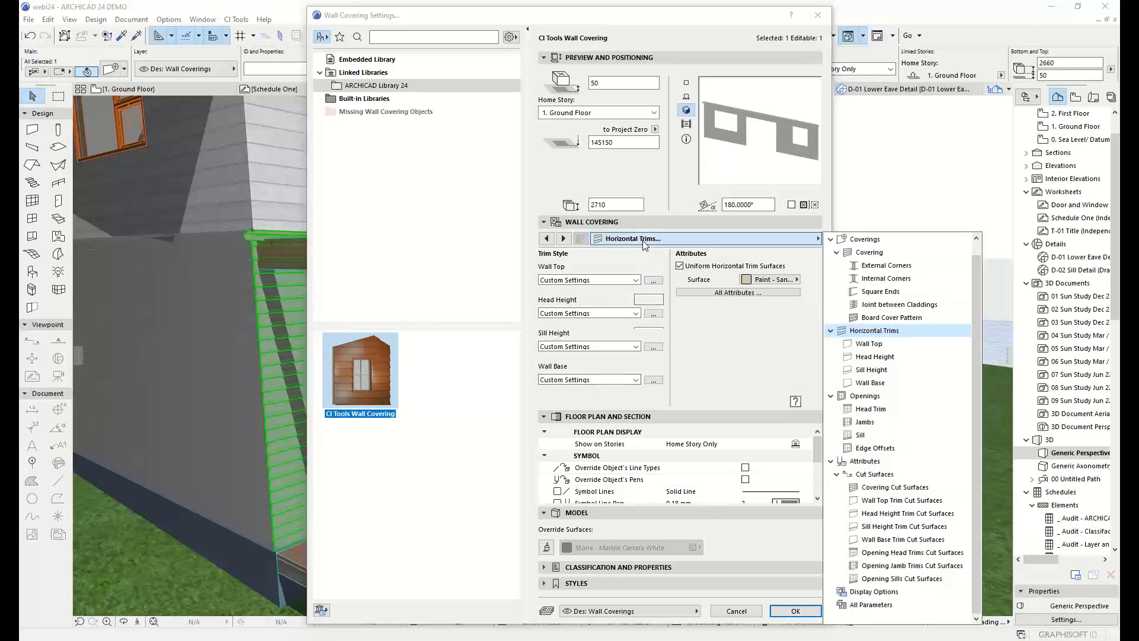
click(865, 396)
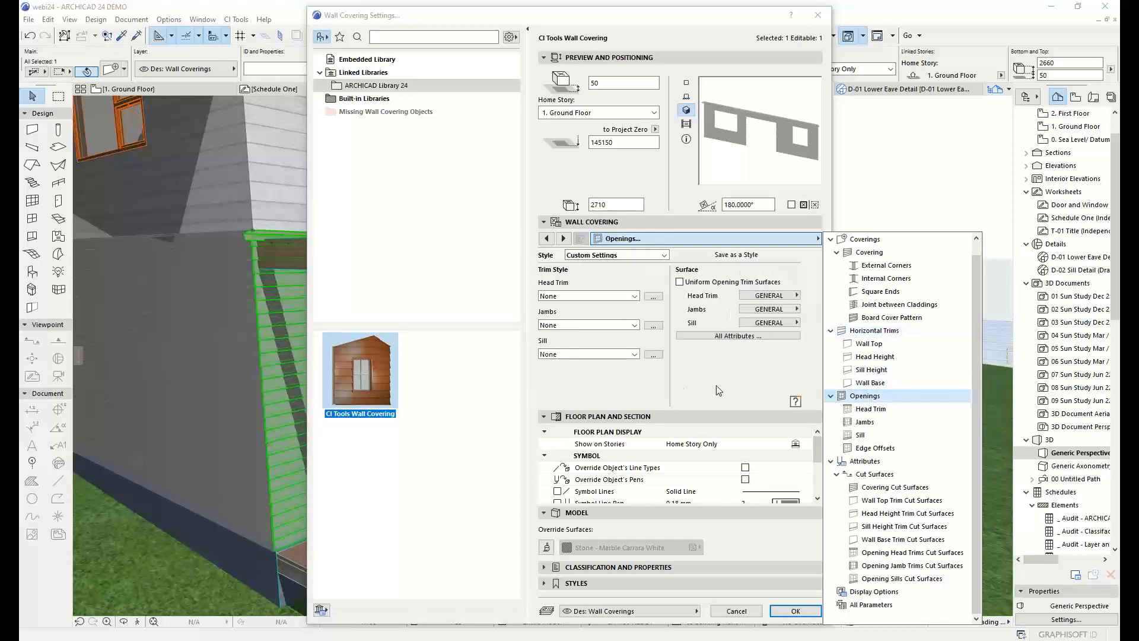
click(705, 388)
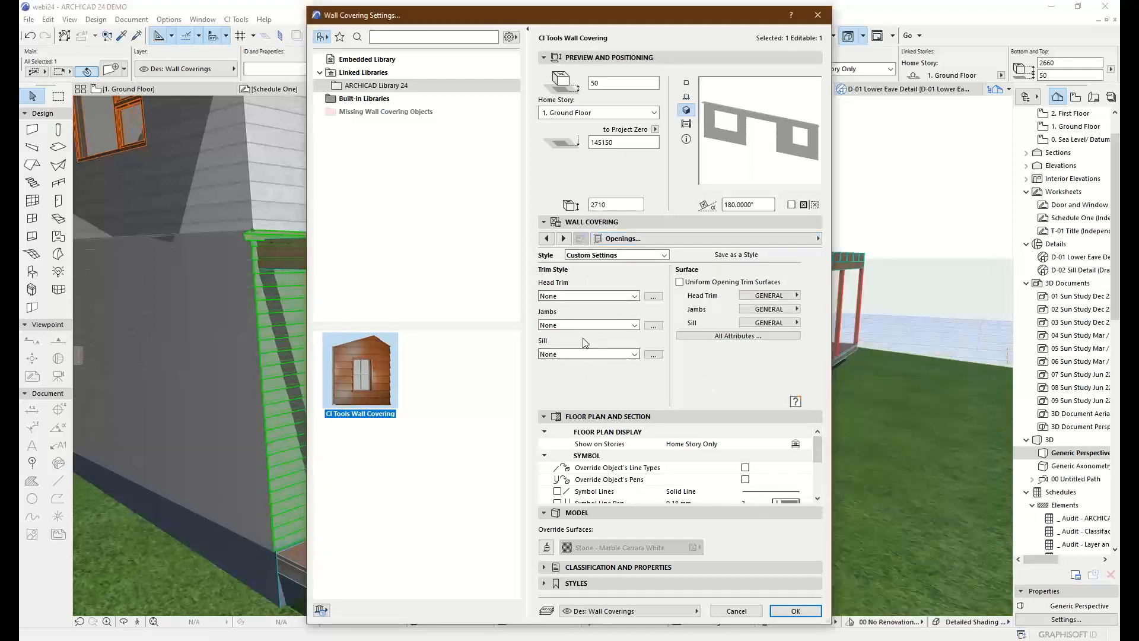
click(580, 296)
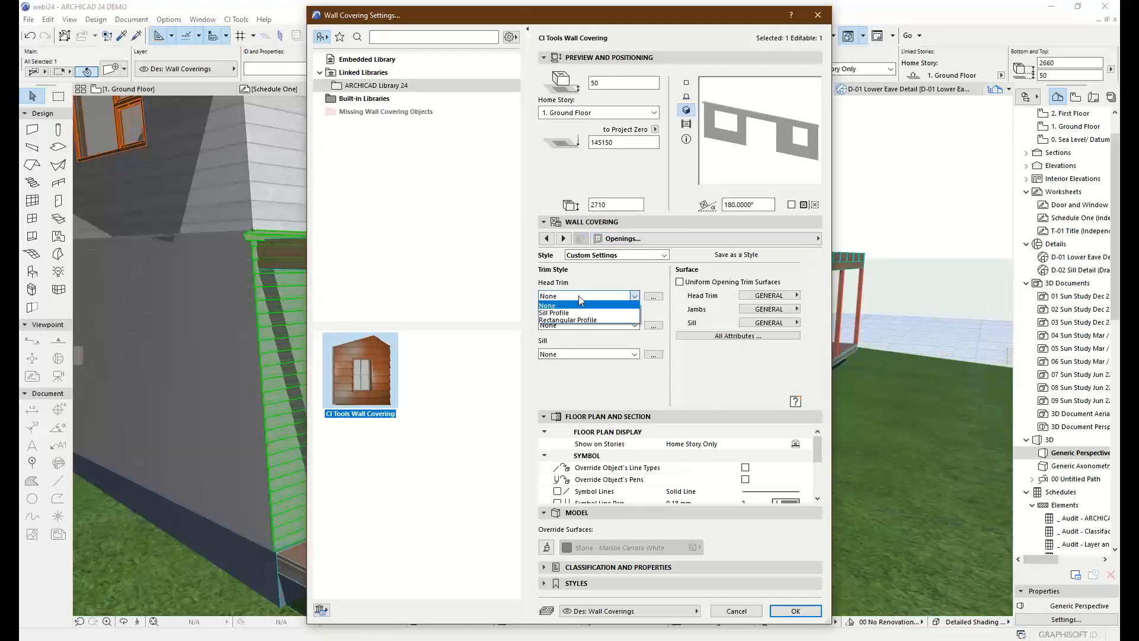
click(579, 296)
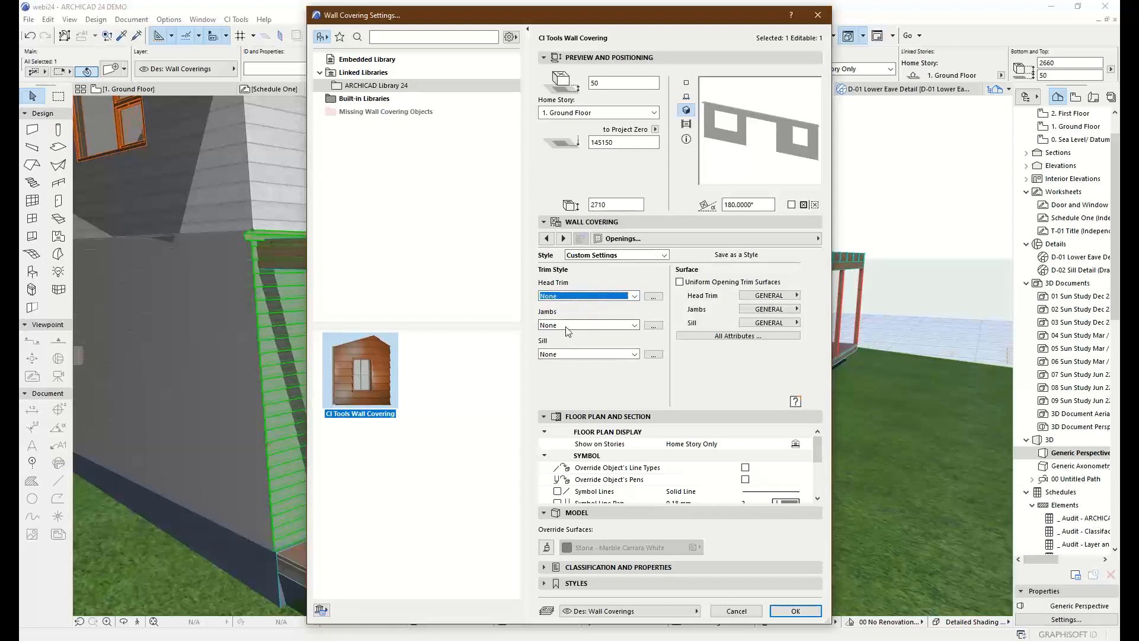
Step: Set the openings' sill trim to Brick Sill, apply it, deselect the covering and inspect the sills along the deck
click(573, 354)
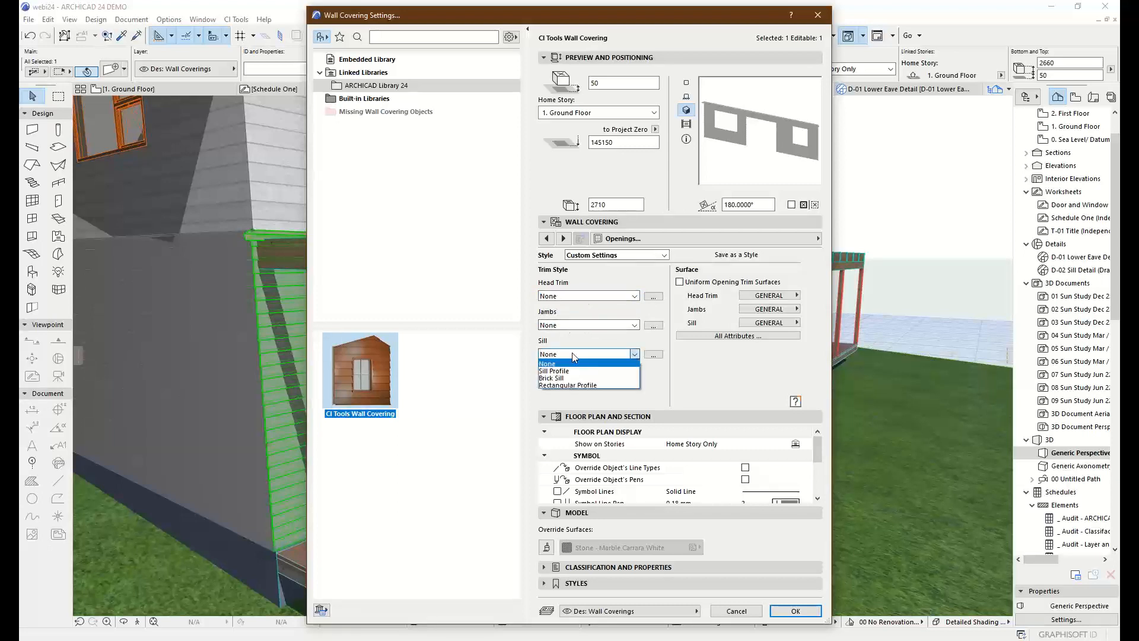
click(558, 378)
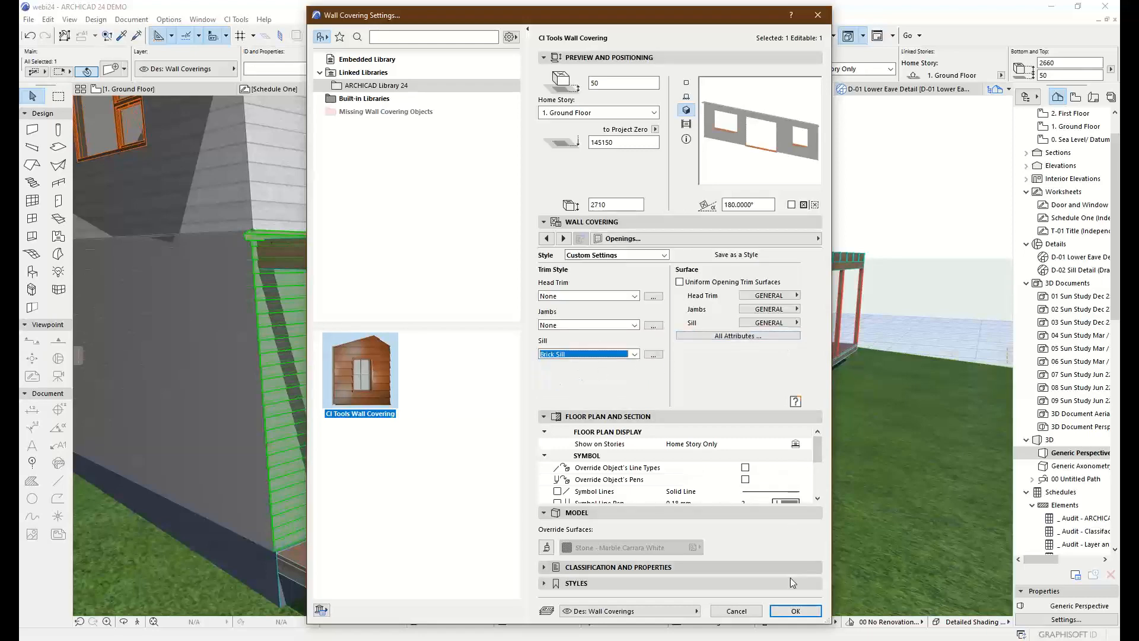
click(795, 610)
click(806, 147)
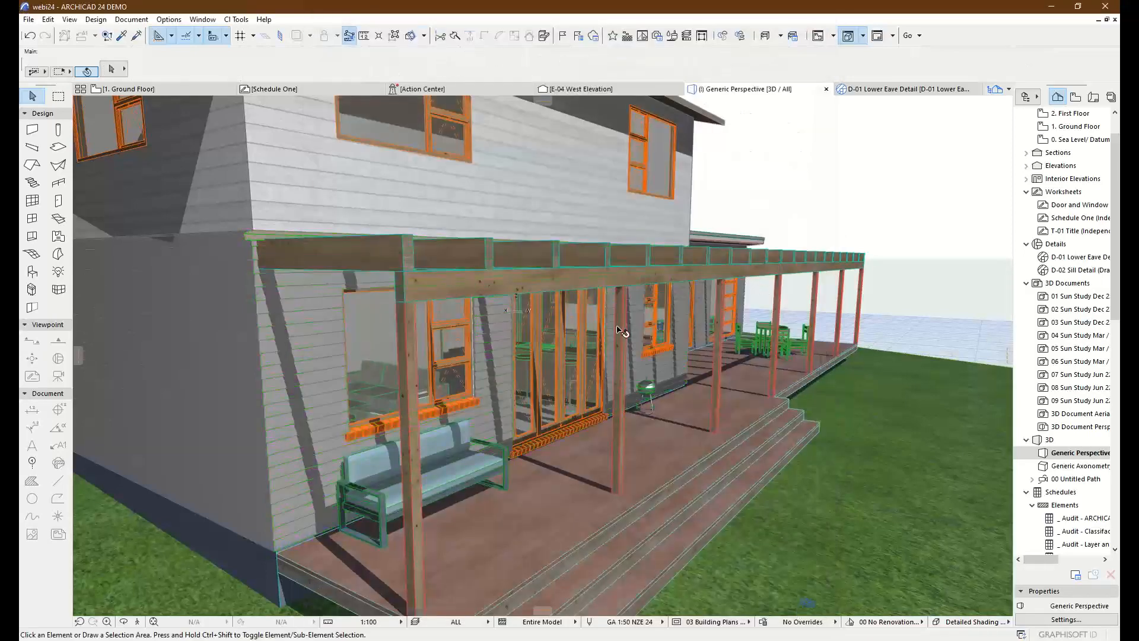
scroll(600, 336, up, 5)
scroll(600, 336, up, 5)
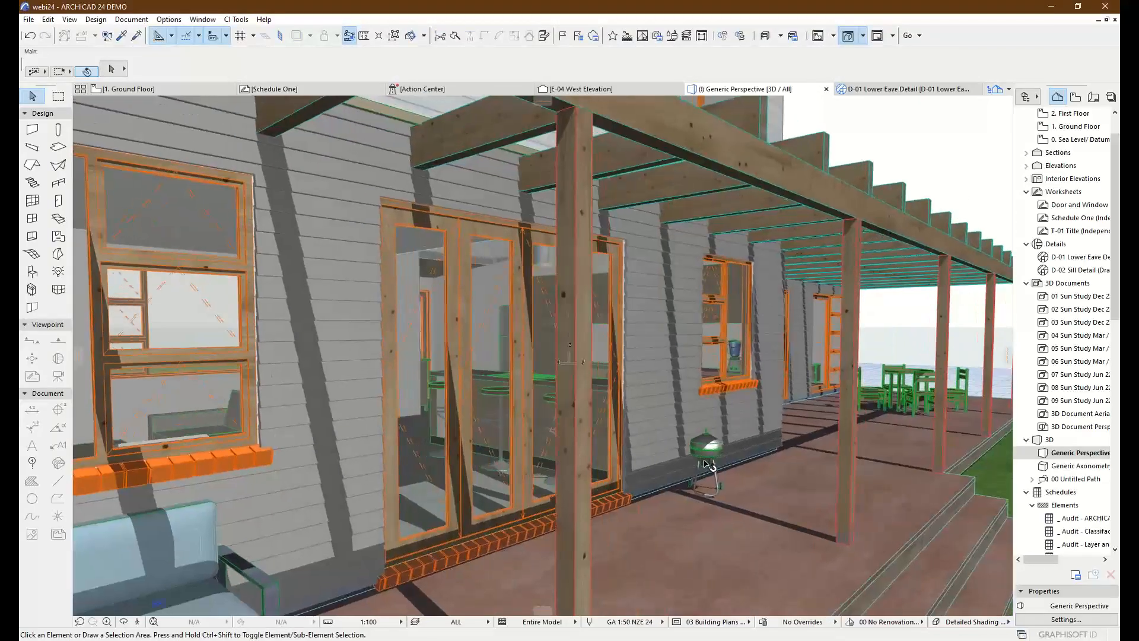
shift+middle_drag(707, 464, 566, 441)
scroll(616, 457, down, 5)
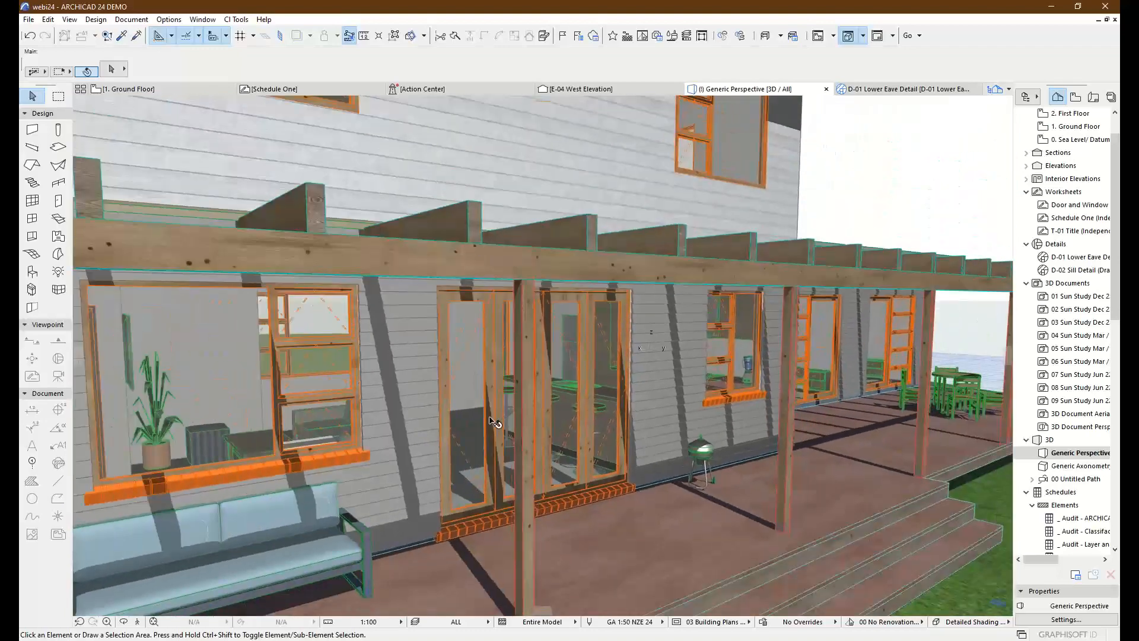
scroll(458, 416, down, 3)
shift+middle_drag(458, 415, 584, 385)
Step: Set the deck-side covering's External Corners profile to Quoins, apply it and inspect the house corner
click(251, 269)
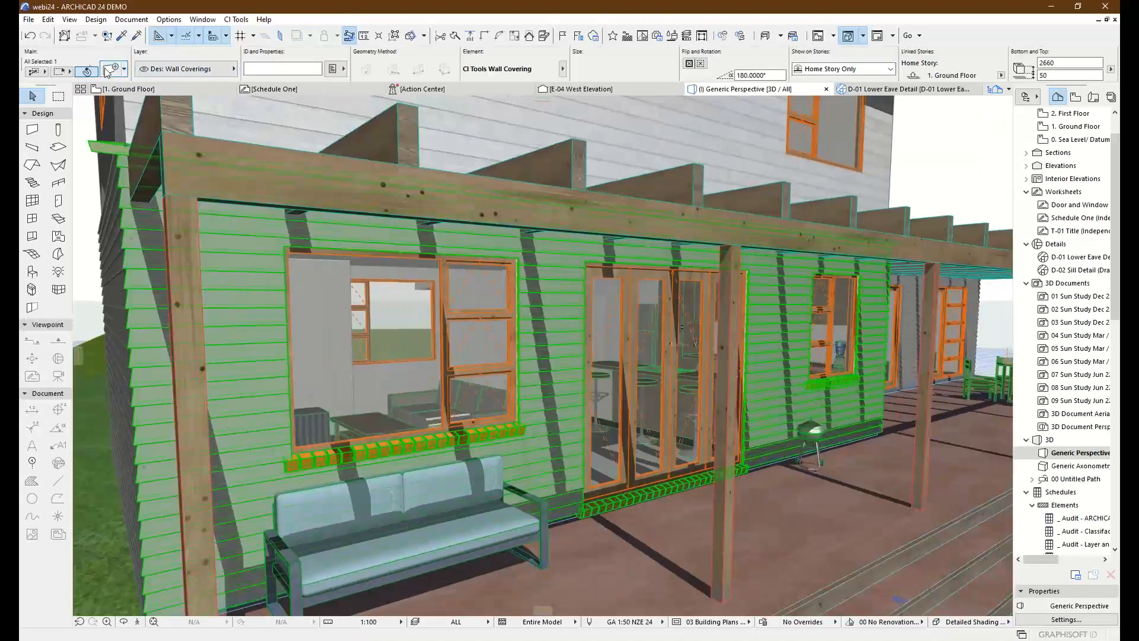
click(114, 70)
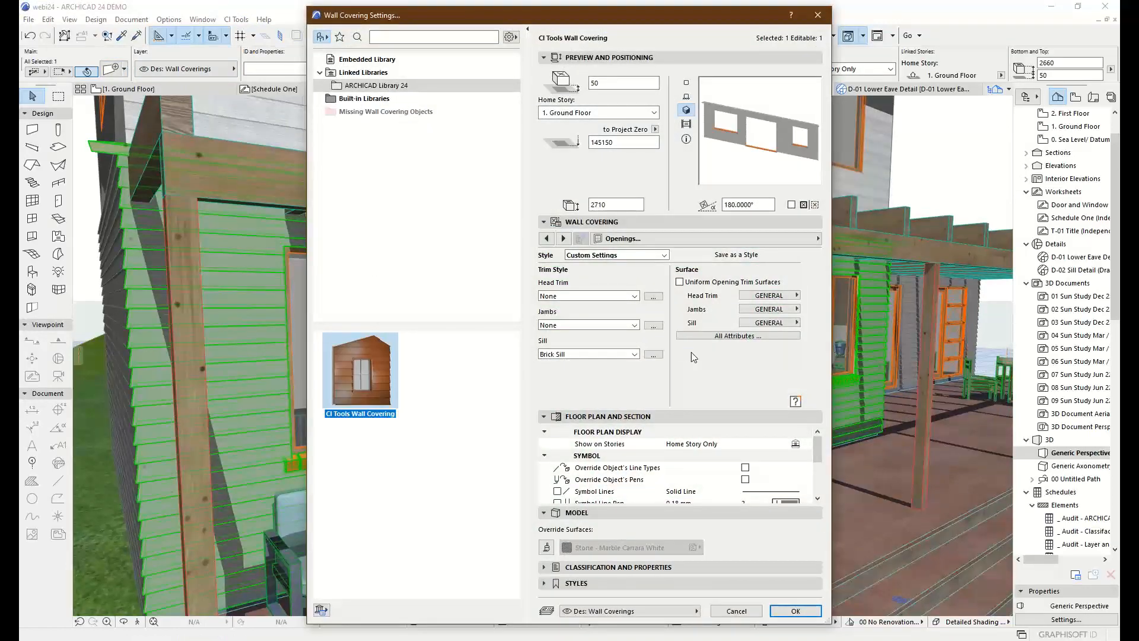
click(713, 237)
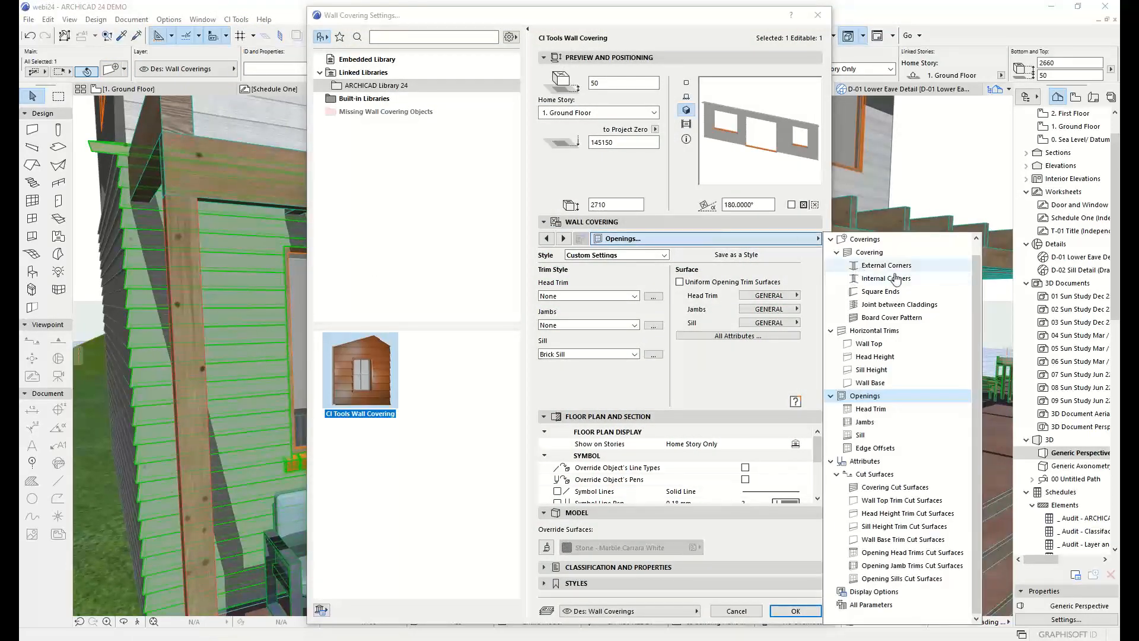
click(878, 266)
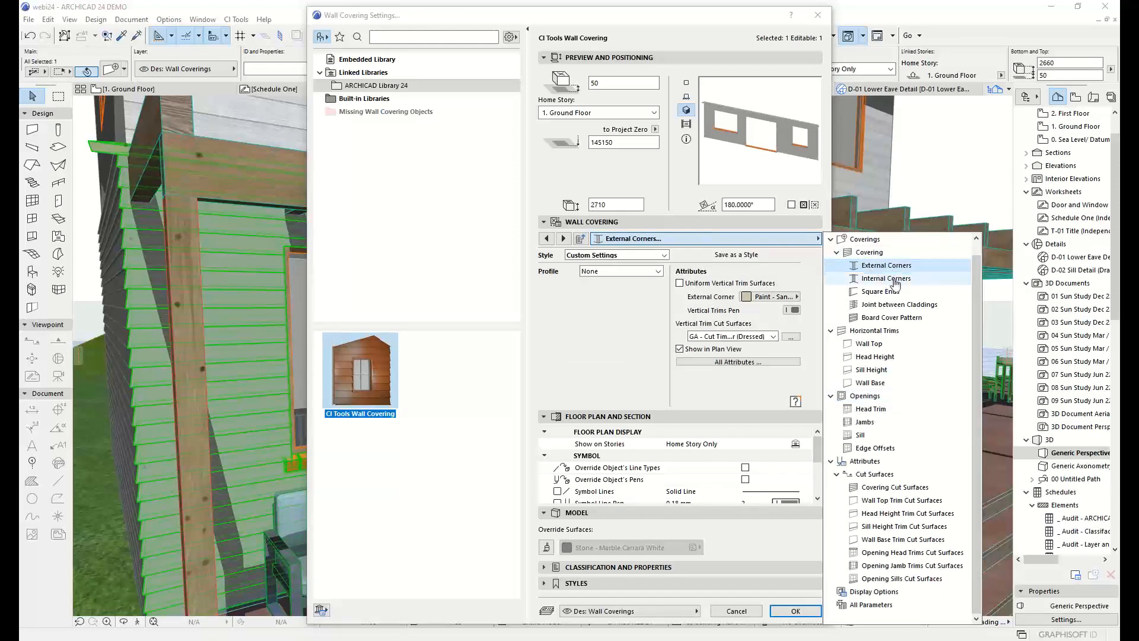
click(692, 315)
click(625, 271)
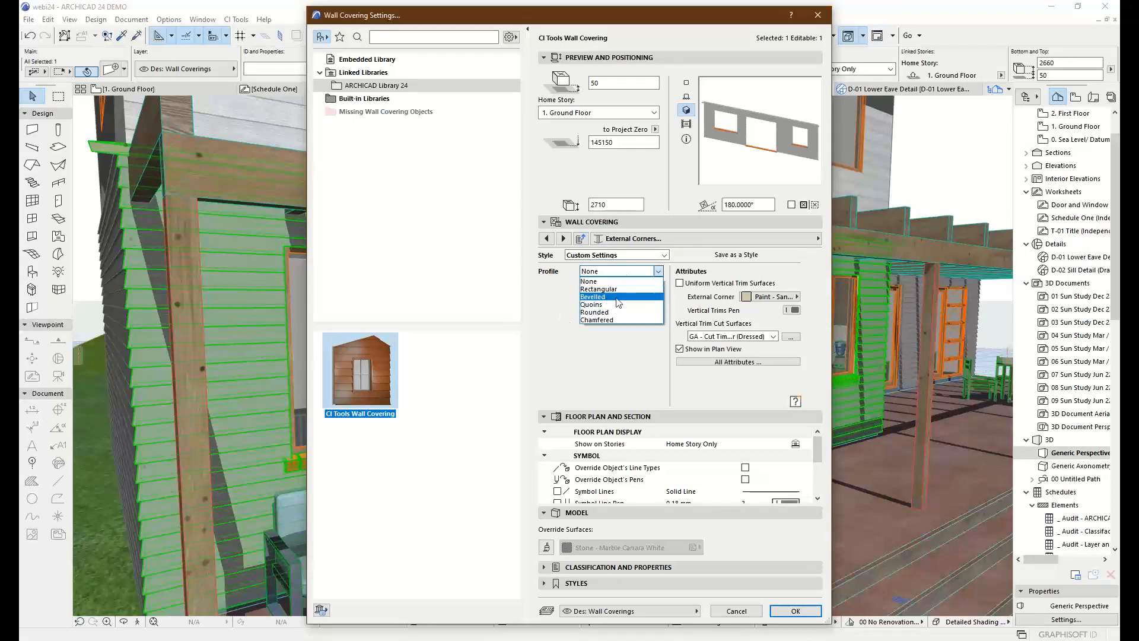
click(593, 304)
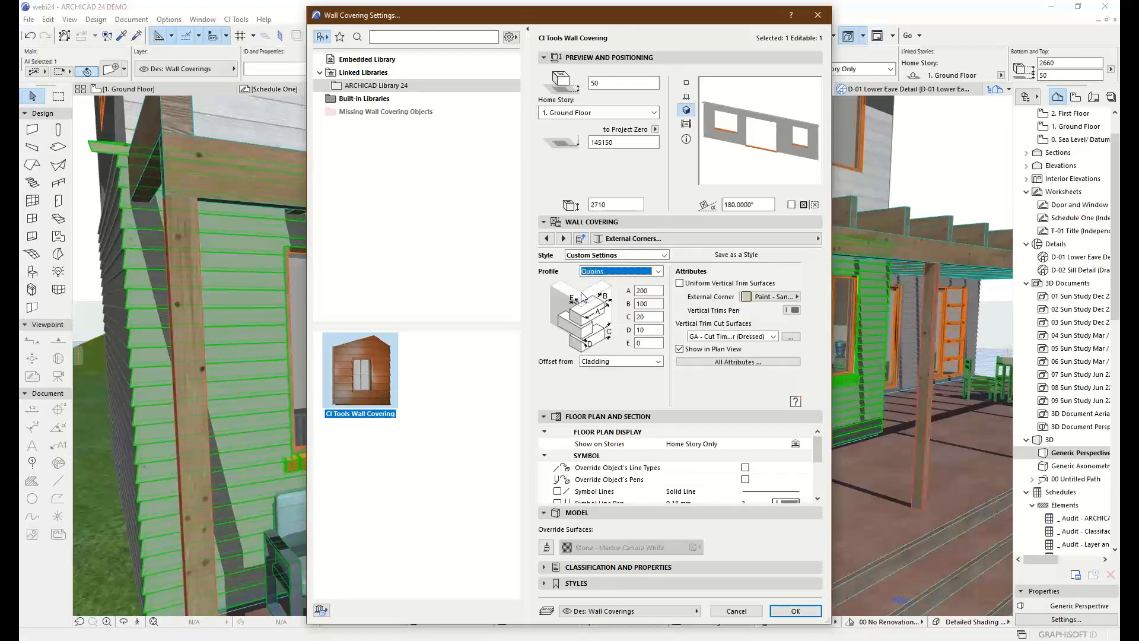
click(795, 610)
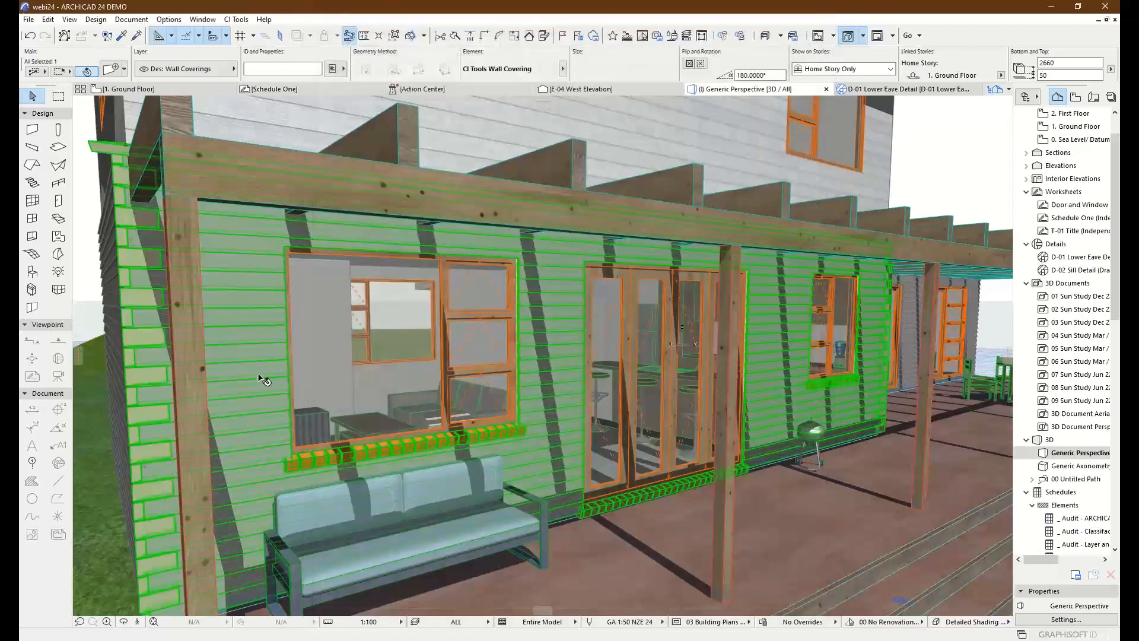
drag(258, 372, 329, 300)
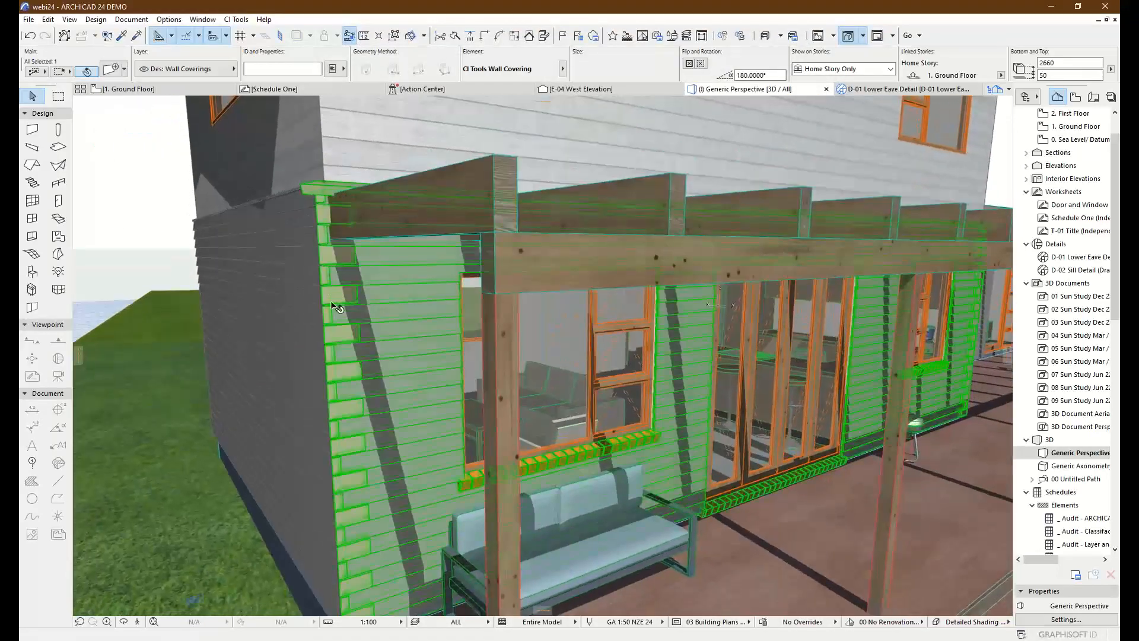
scroll(343, 427, up, 5)
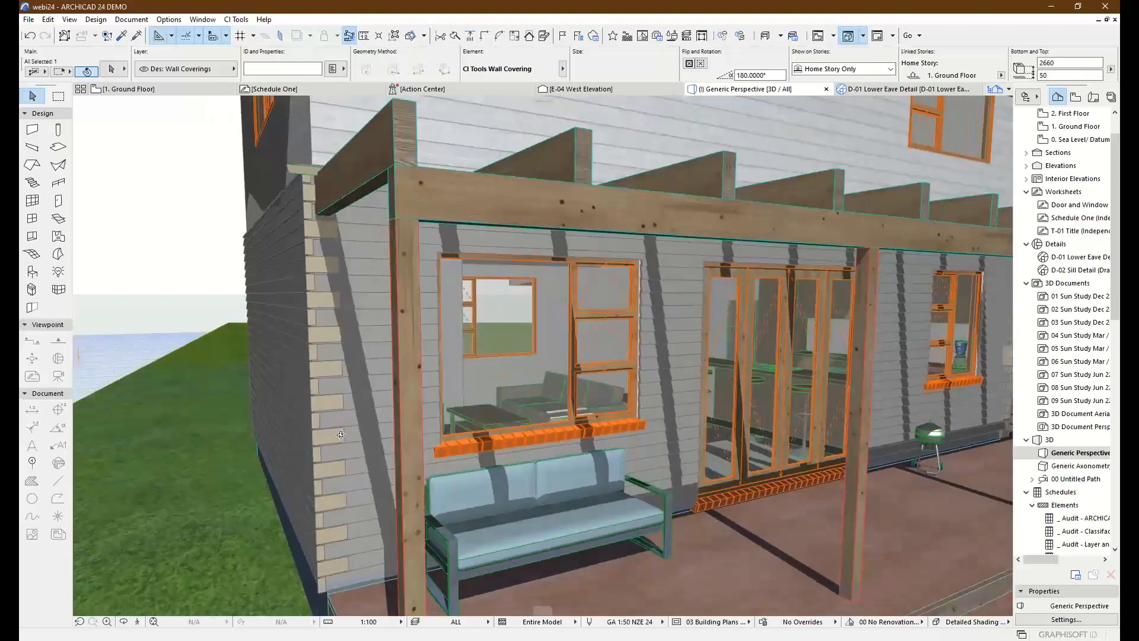
Step: Set the deck-side covering's External Corners profile to Bevelled, apply it and check the trim at the house corner
click(111, 70)
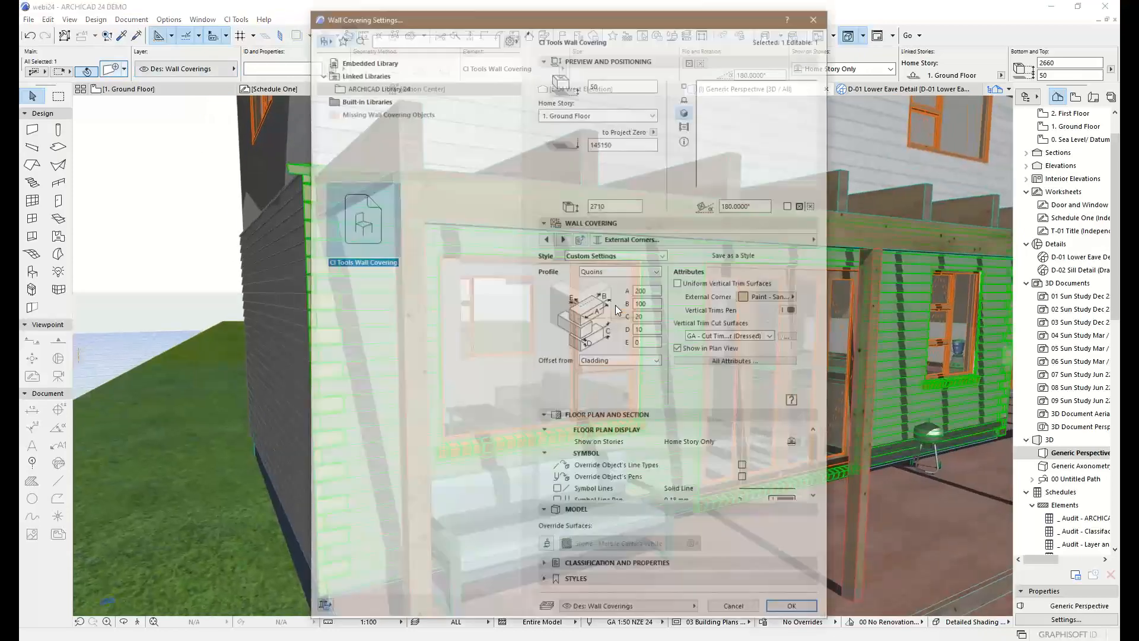
click(594, 272)
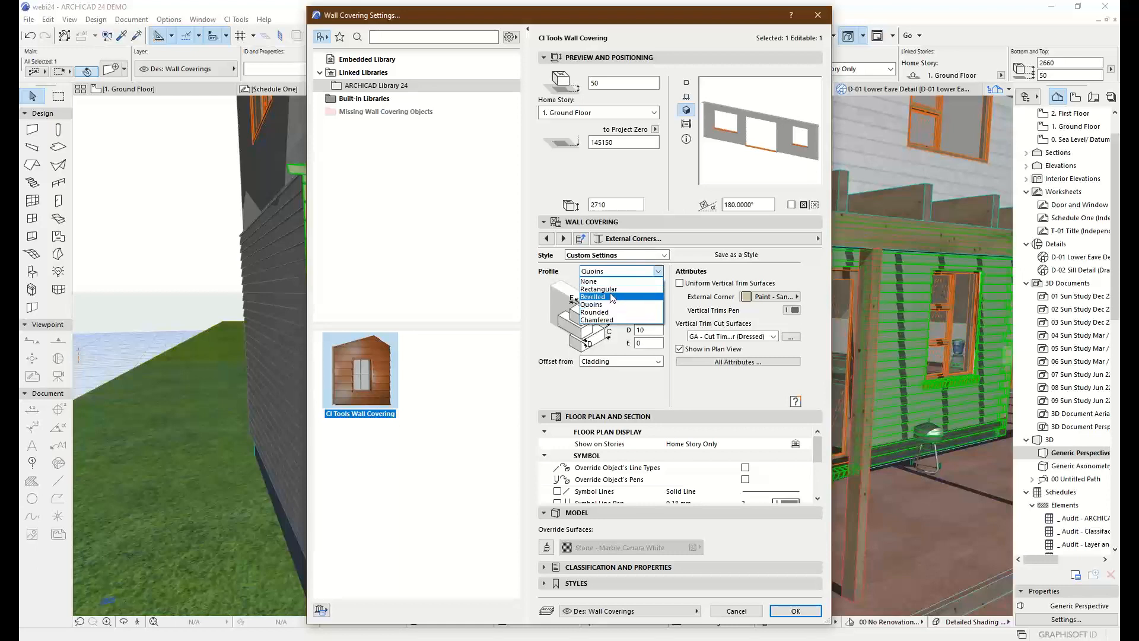
click(595, 297)
click(599, 272)
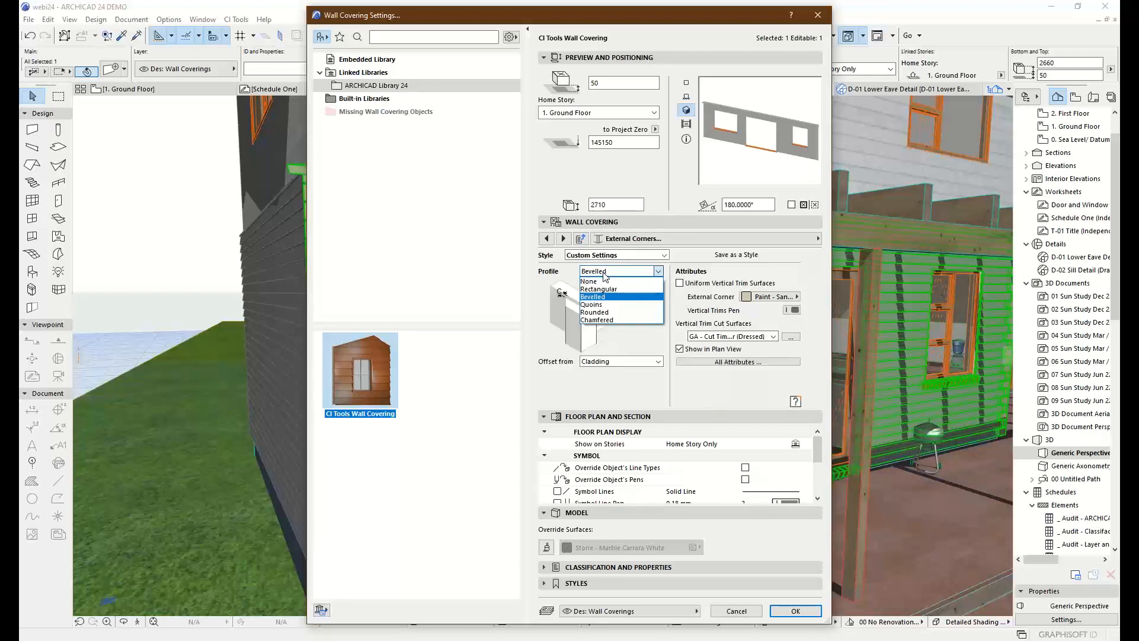
click(600, 301)
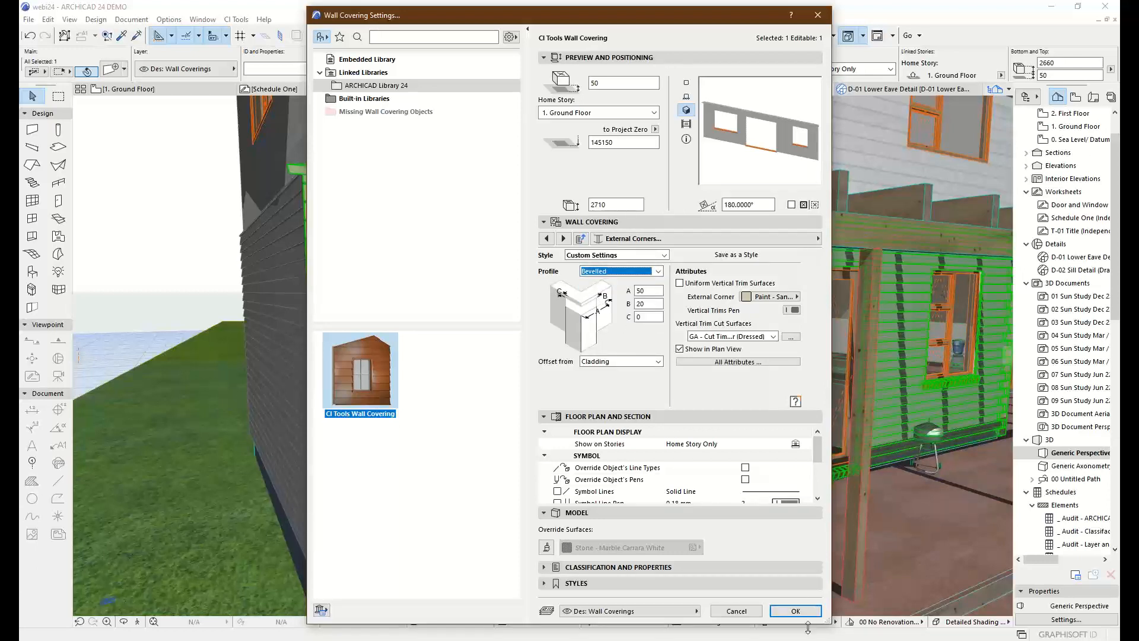
click(795, 610)
shift+middle_drag(294, 337, 266, 287)
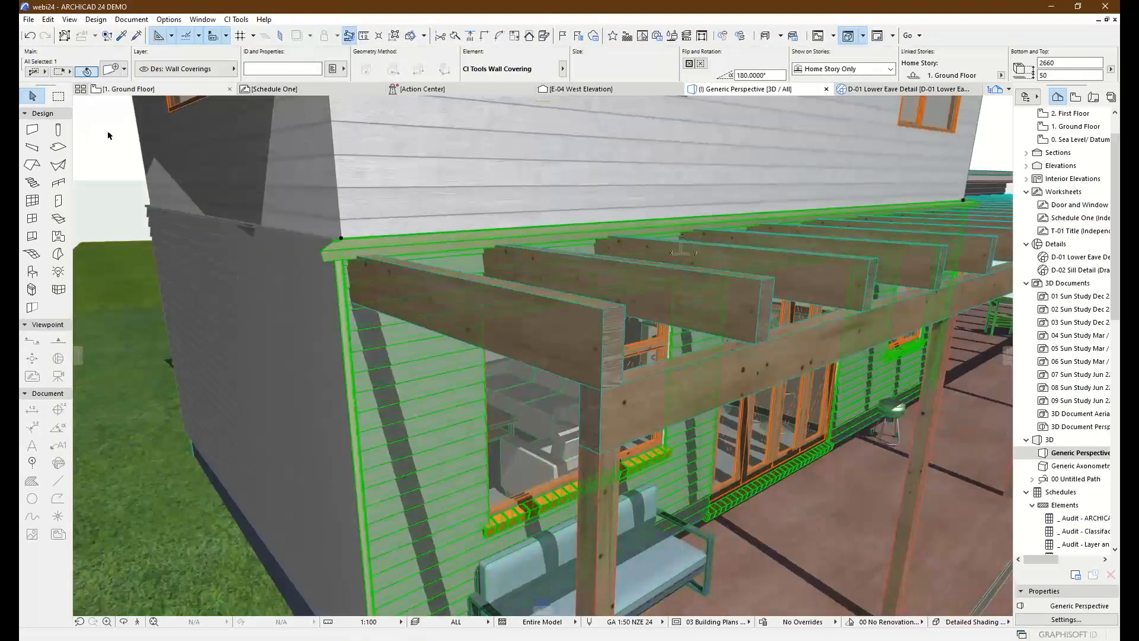
click(110, 70)
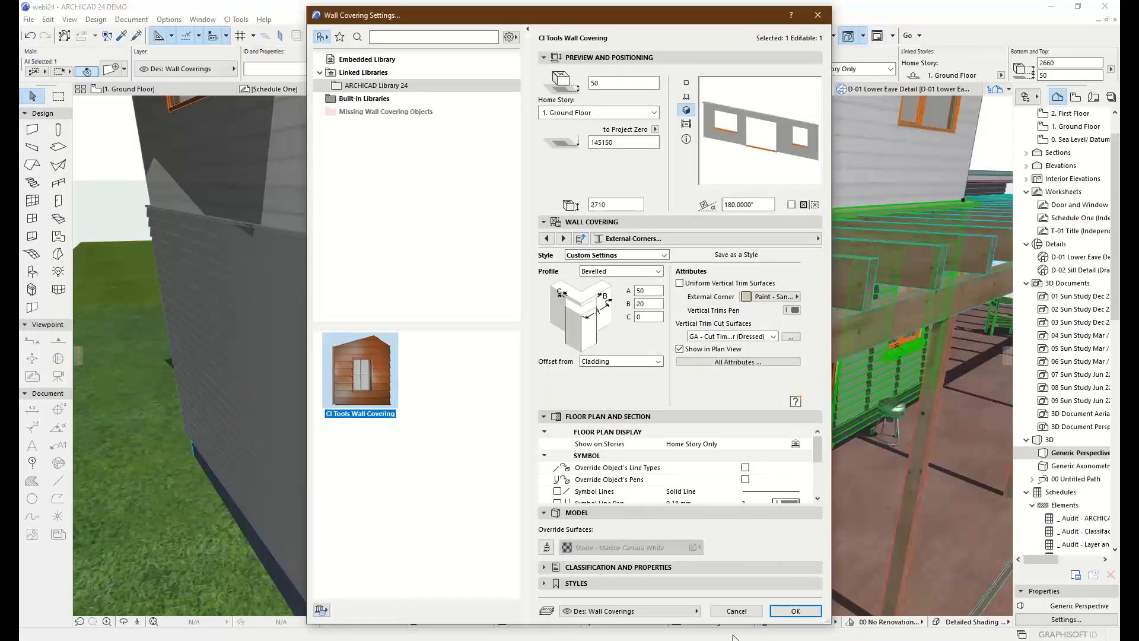
click(736, 611)
Step: Examine the covered deck-side wall from several distances and angles, ending with the upper roof
scroll(500, 447, down, 5)
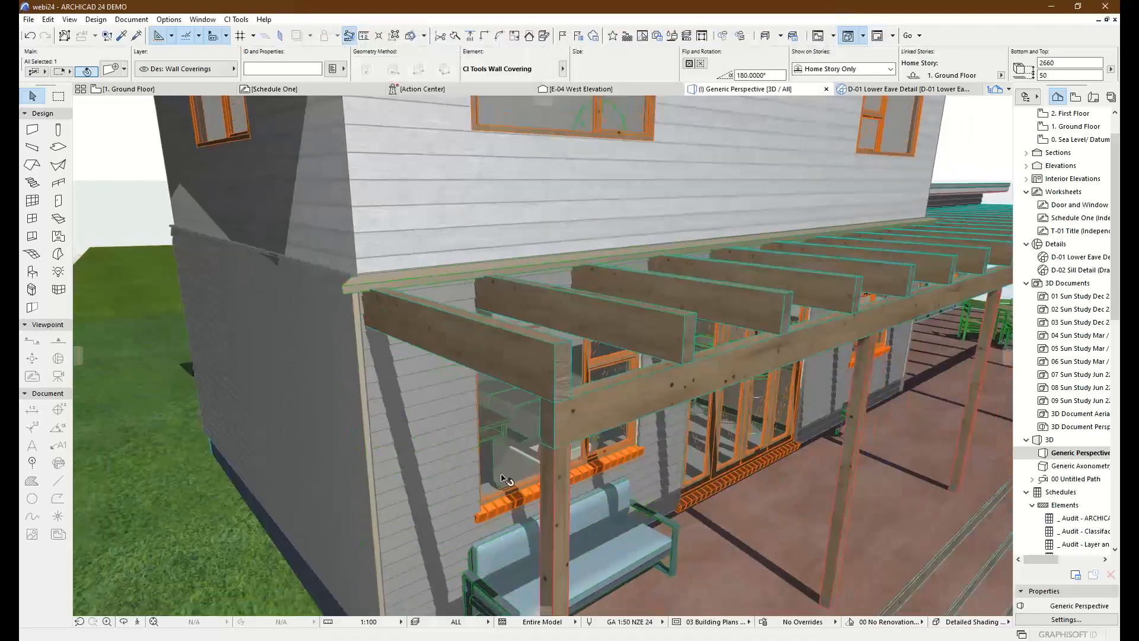
scroll(500, 447, up, 3)
scroll(500, 447, down, 5)
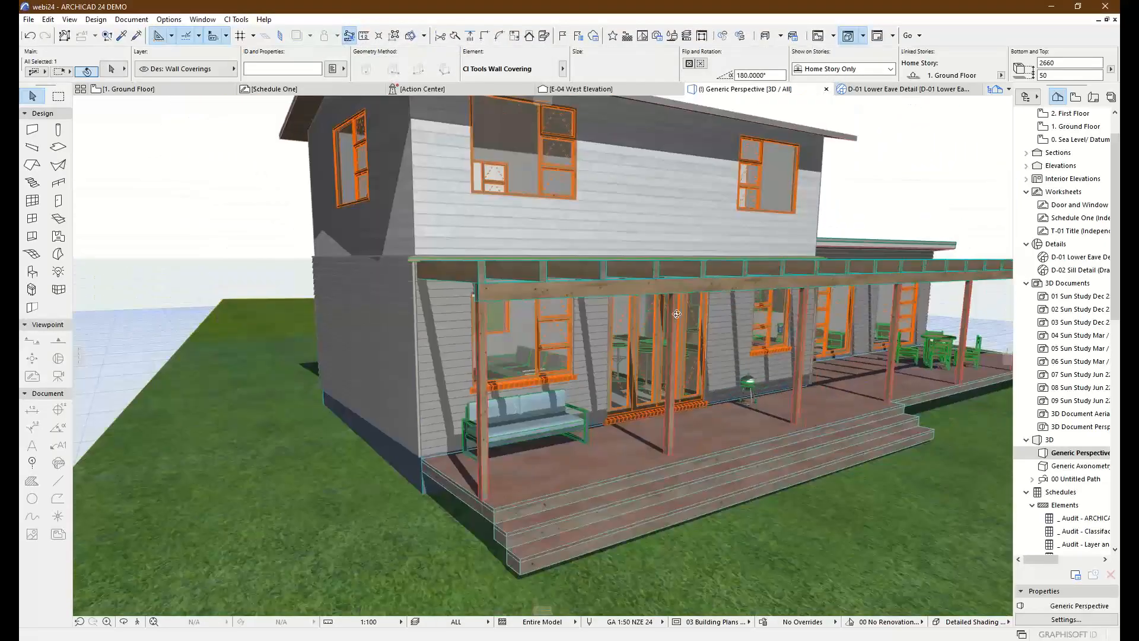
scroll(619, 330, up, 3)
shift+middle_drag(620, 330, 663, 375)
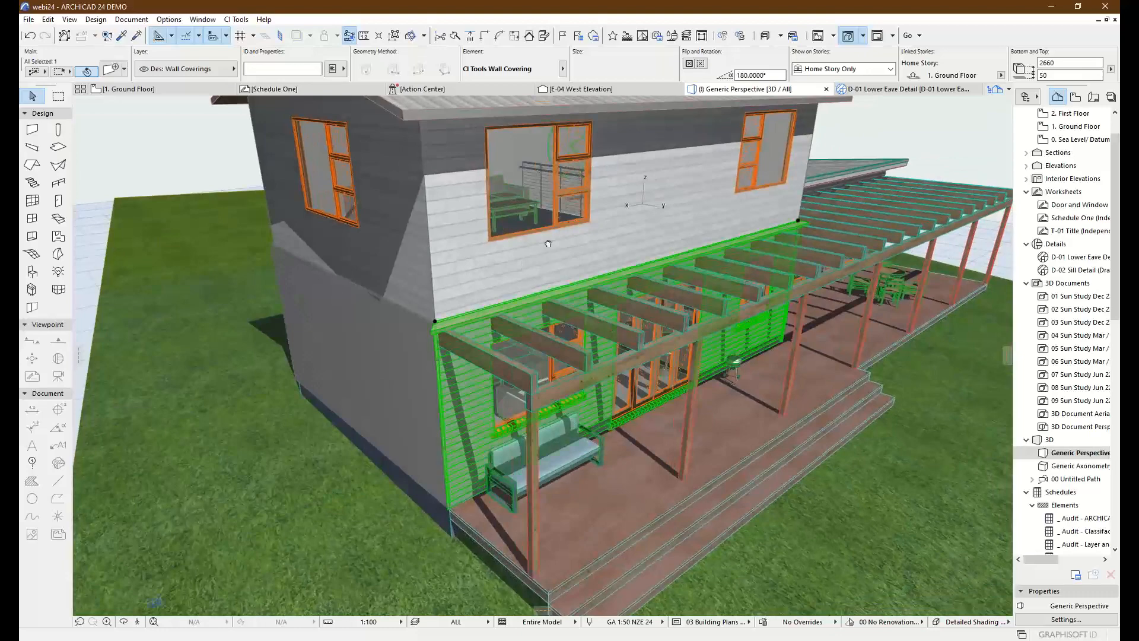
middle_drag(547, 242, 523, 364)
drag(500, 251, 748, 219)
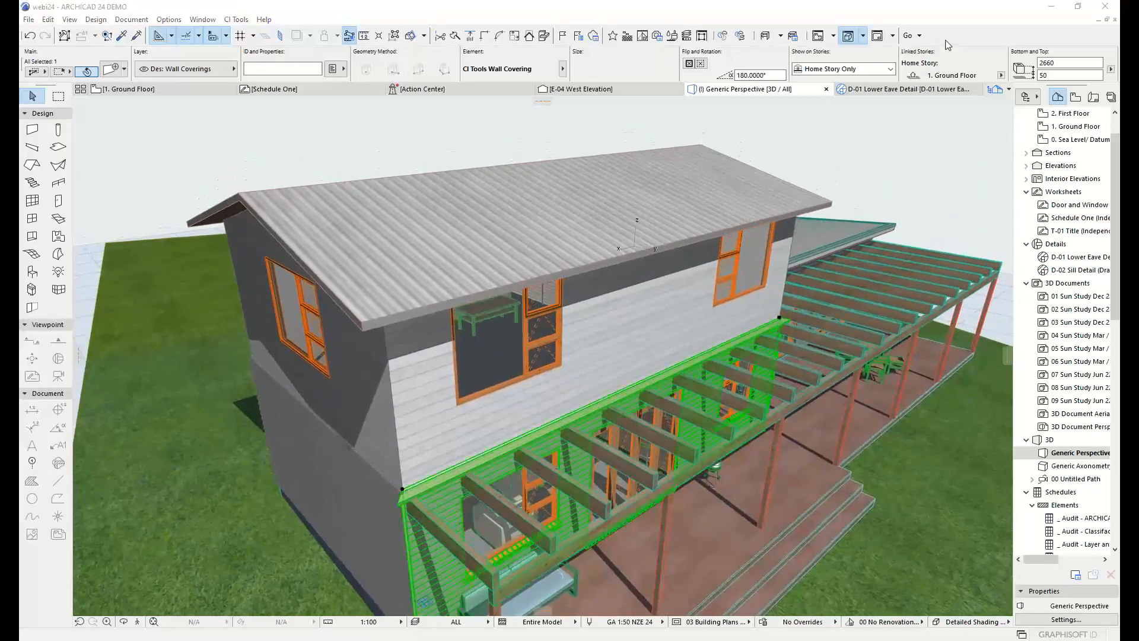
drag(635, 196, 570, 271)
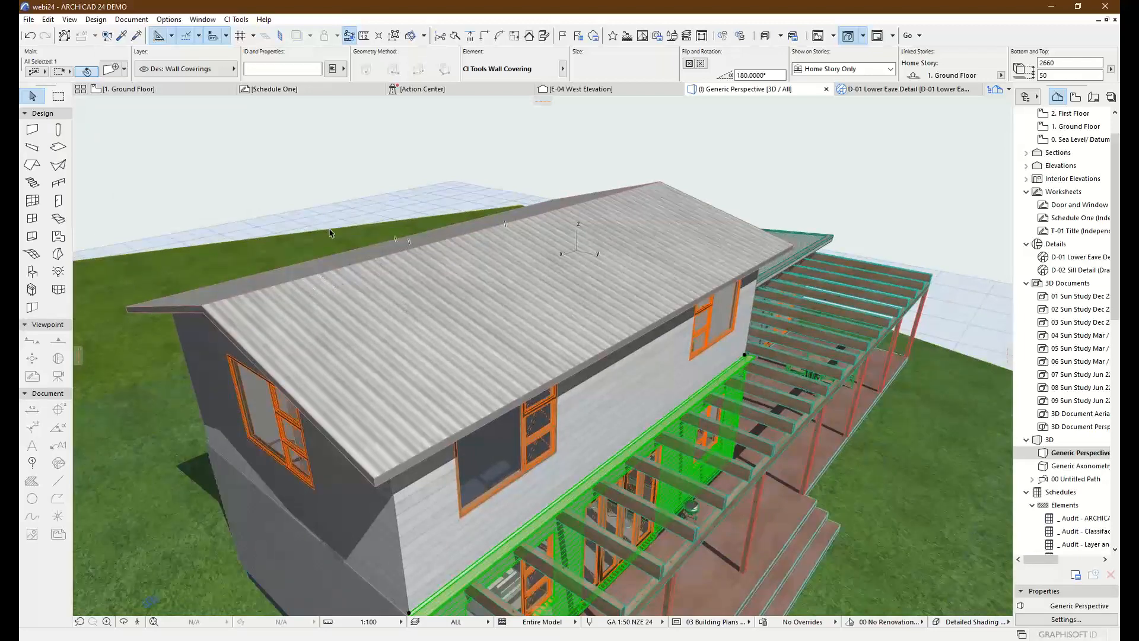
Step: Open the saved Roof Plan view and select the upper two-sided roof
click(134, 88)
key(Escape)
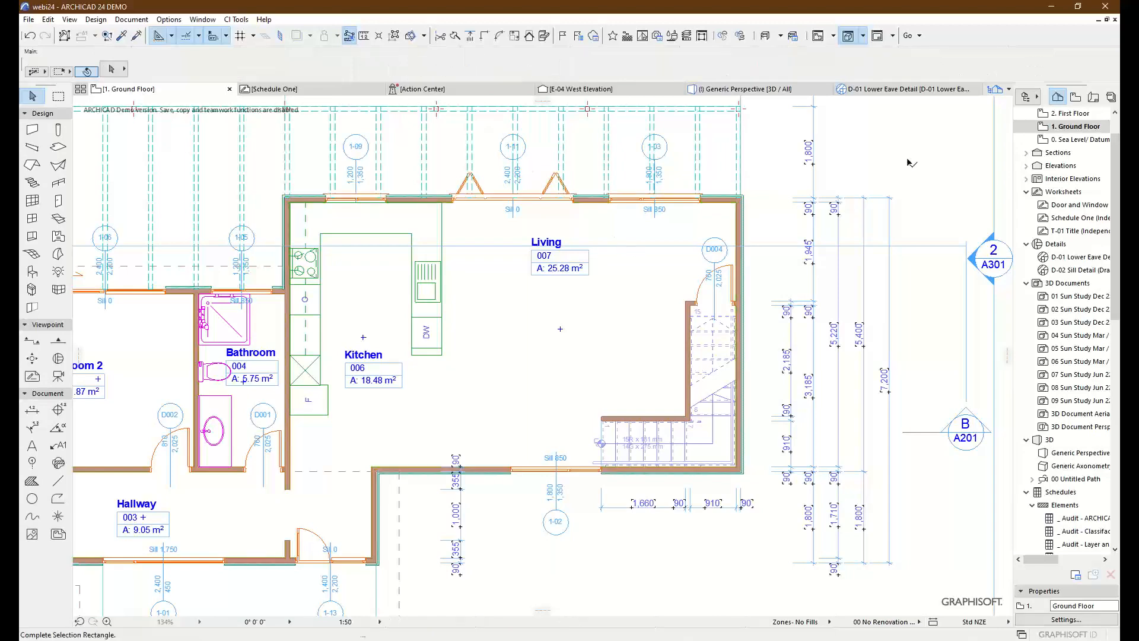
click(1077, 97)
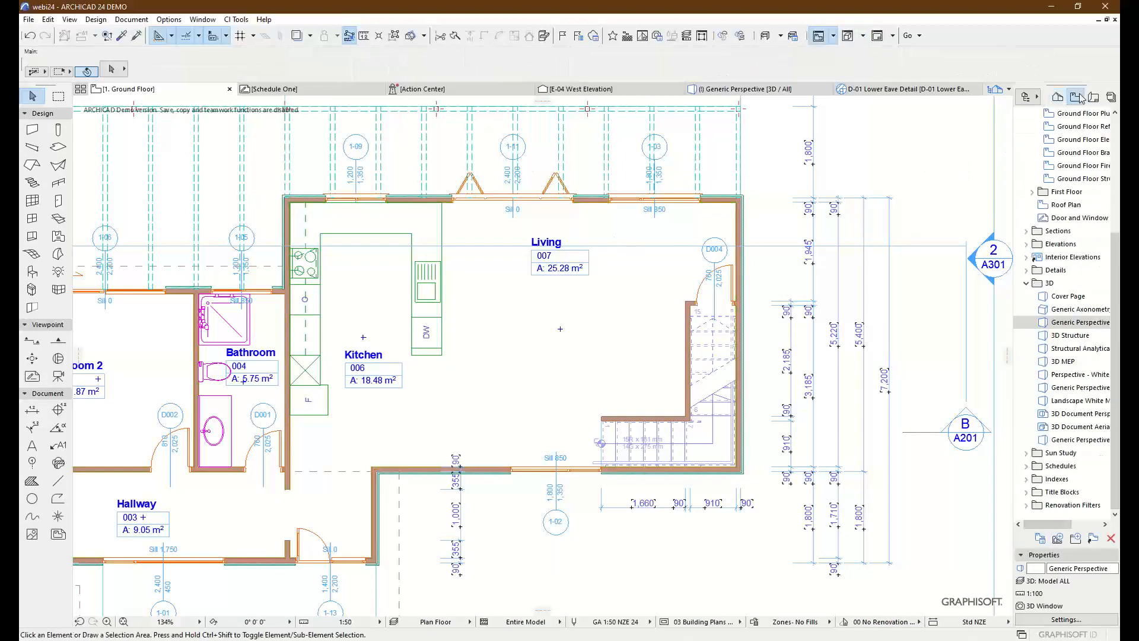
double_click(1066, 205)
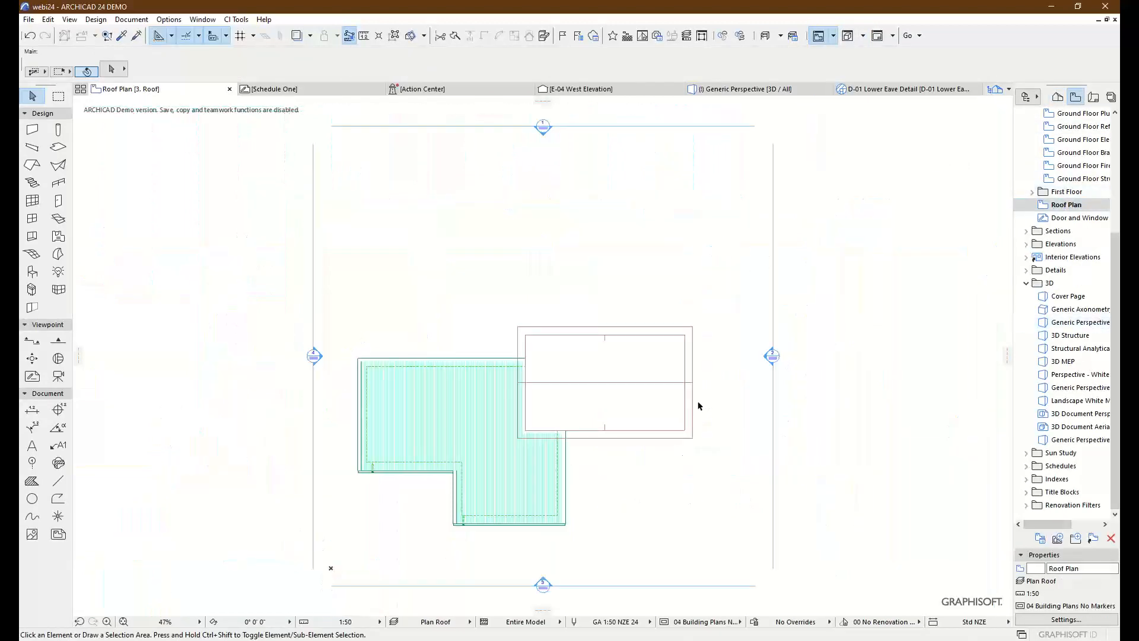
scroll(709, 475, up, 3)
click(654, 291)
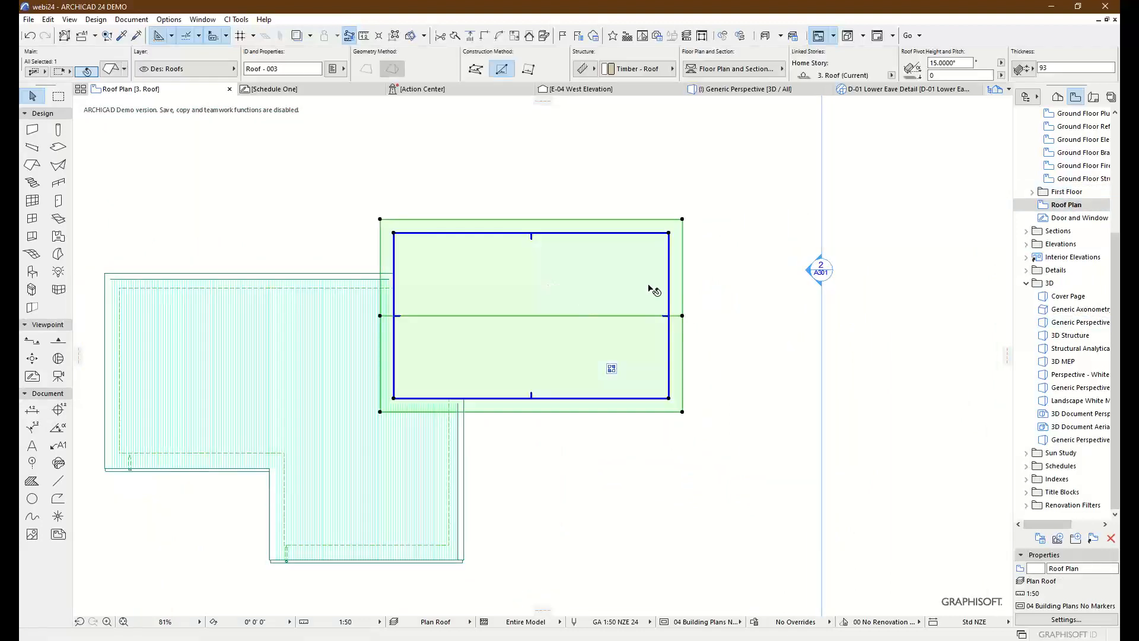
Step: Start a CI Tools roof covering for the selected roof and set its default roof type to Hip/Gable
click(235, 19)
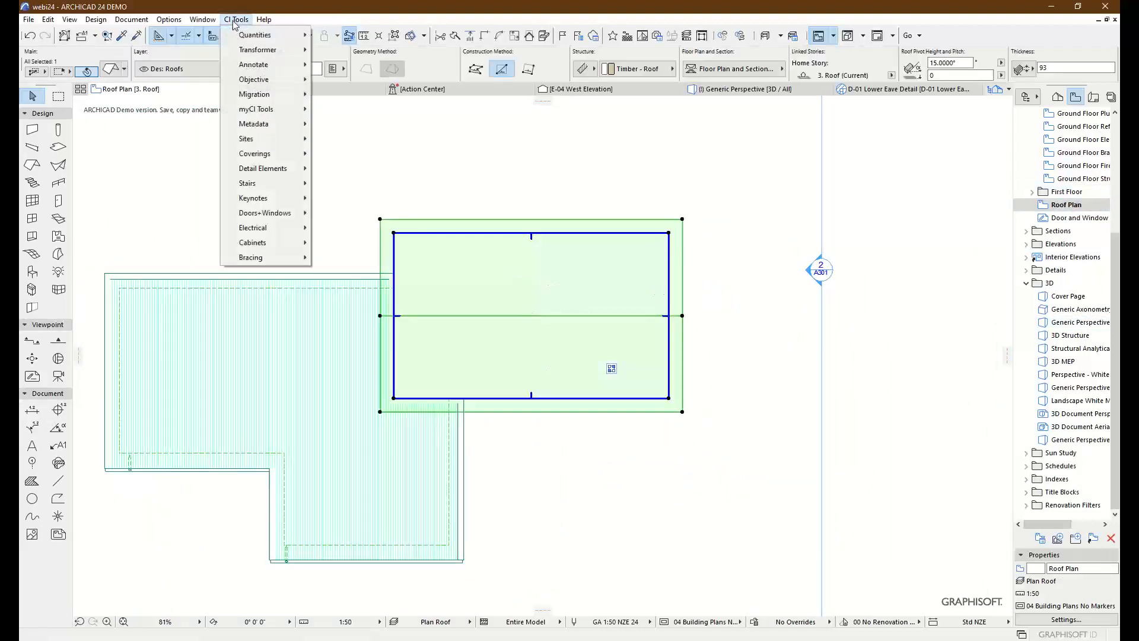
mouse_move(270, 155)
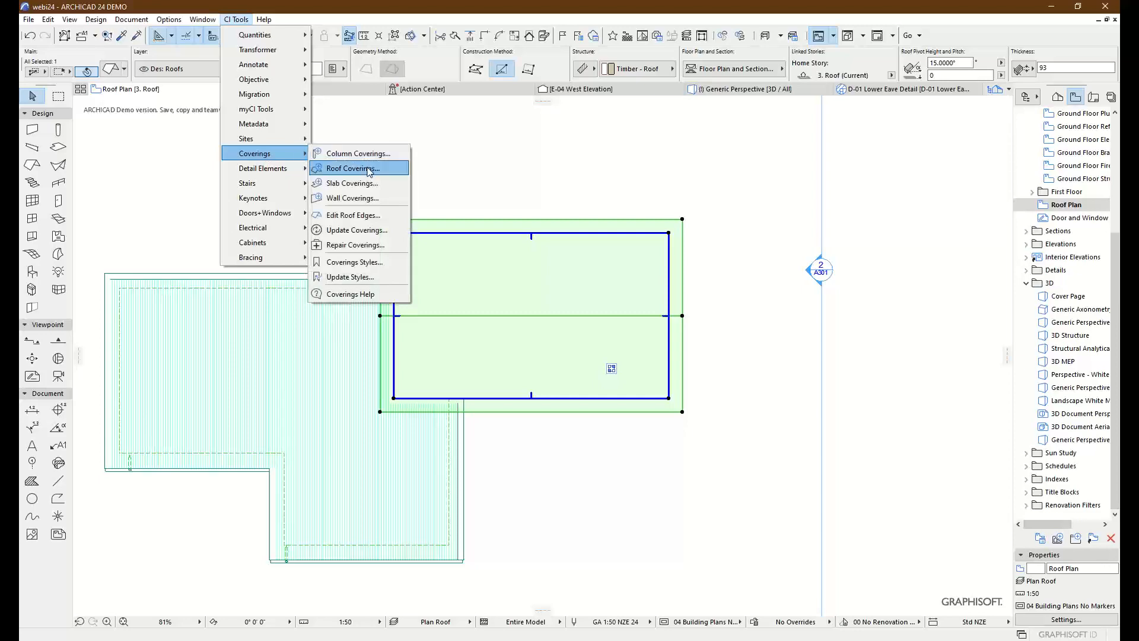
click(335, 169)
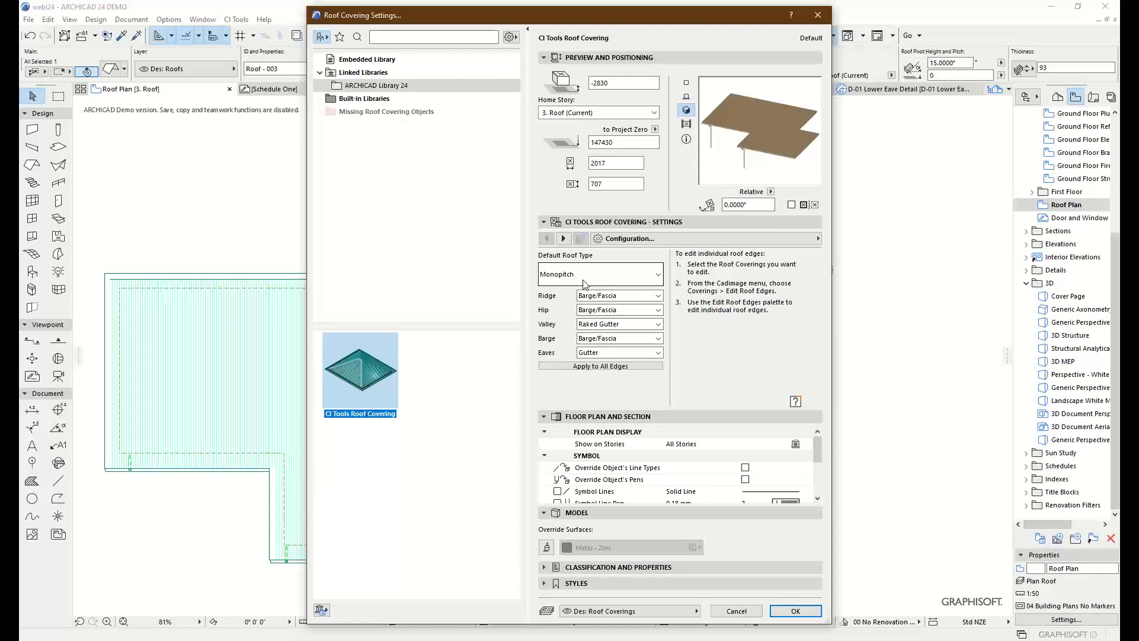
click(656, 277)
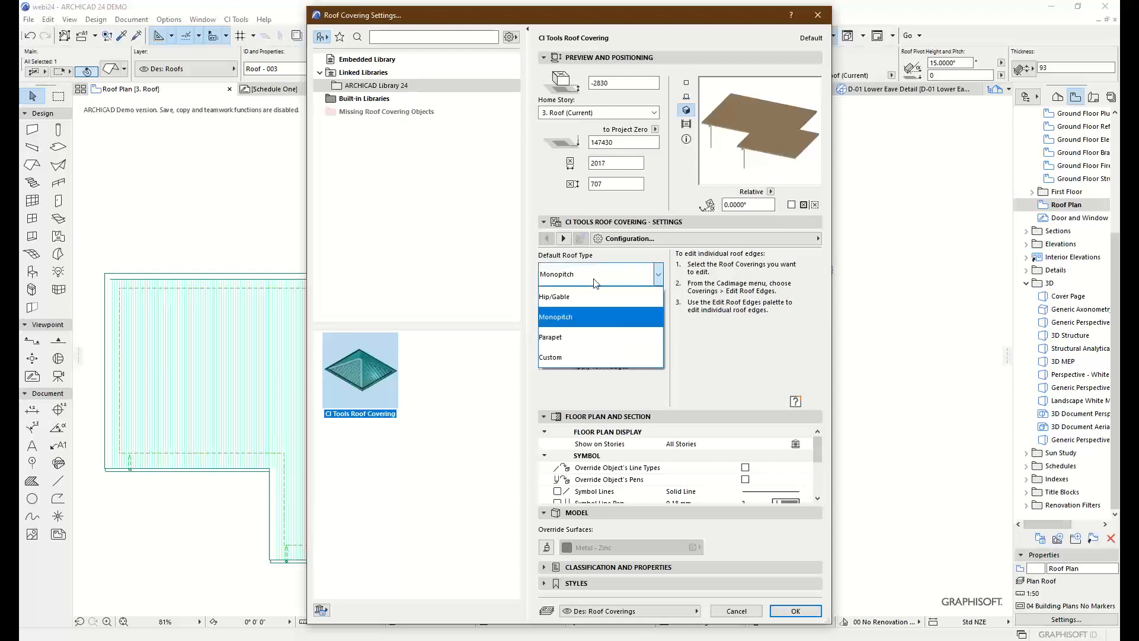
click(572, 297)
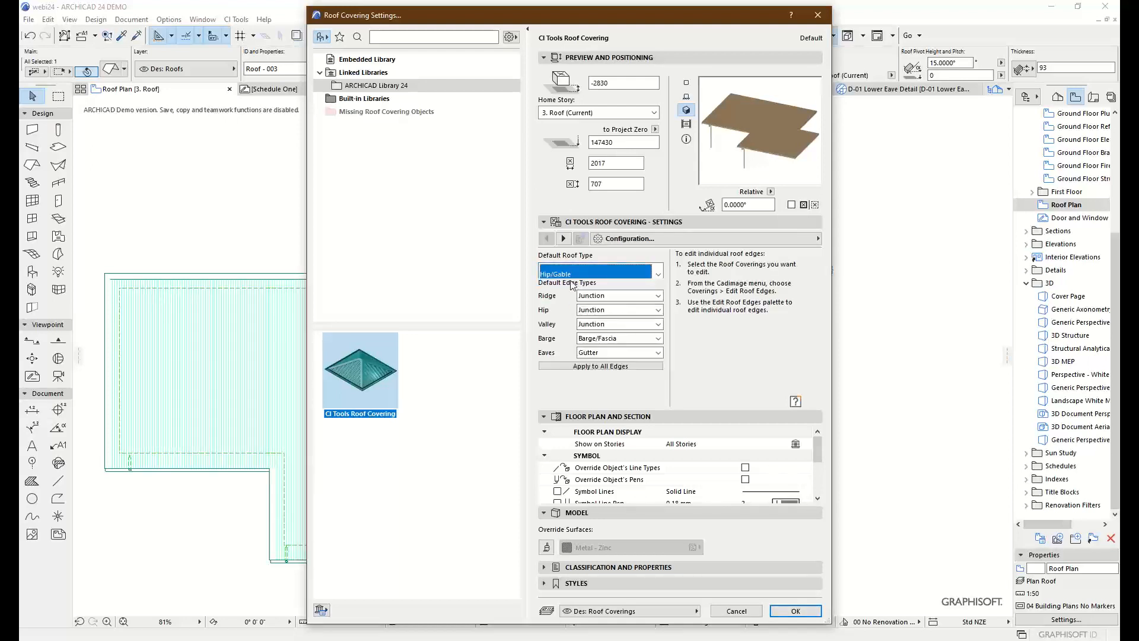
Step: Set the roof covering's cladding style to Custom Settings with the Corrugate cladding type, and create the covering on the roof
click(682, 239)
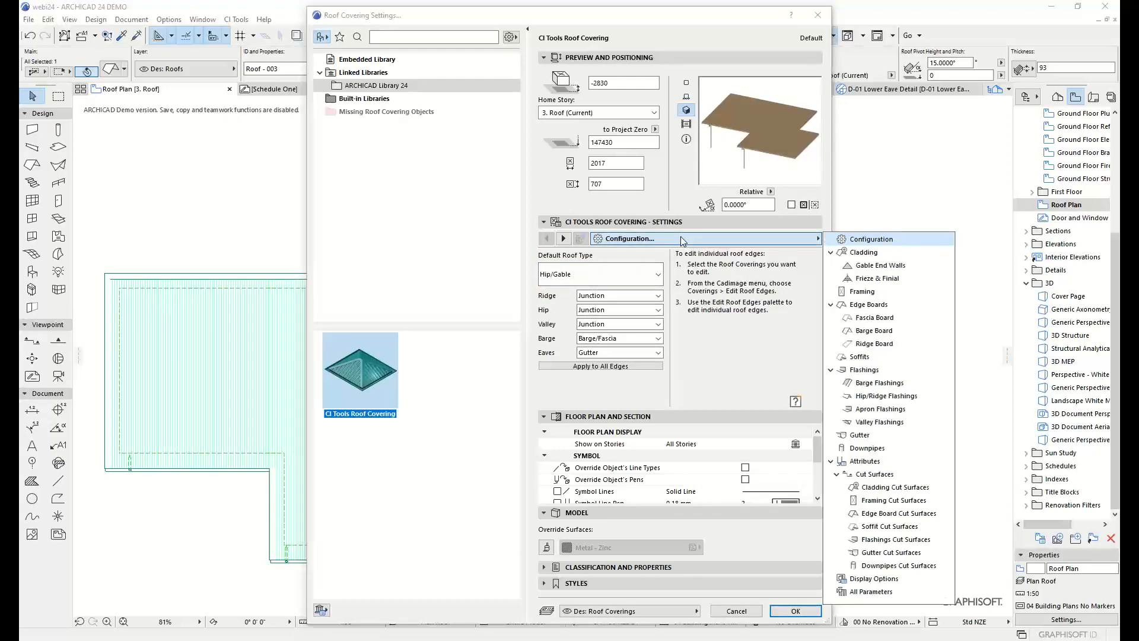
click(865, 253)
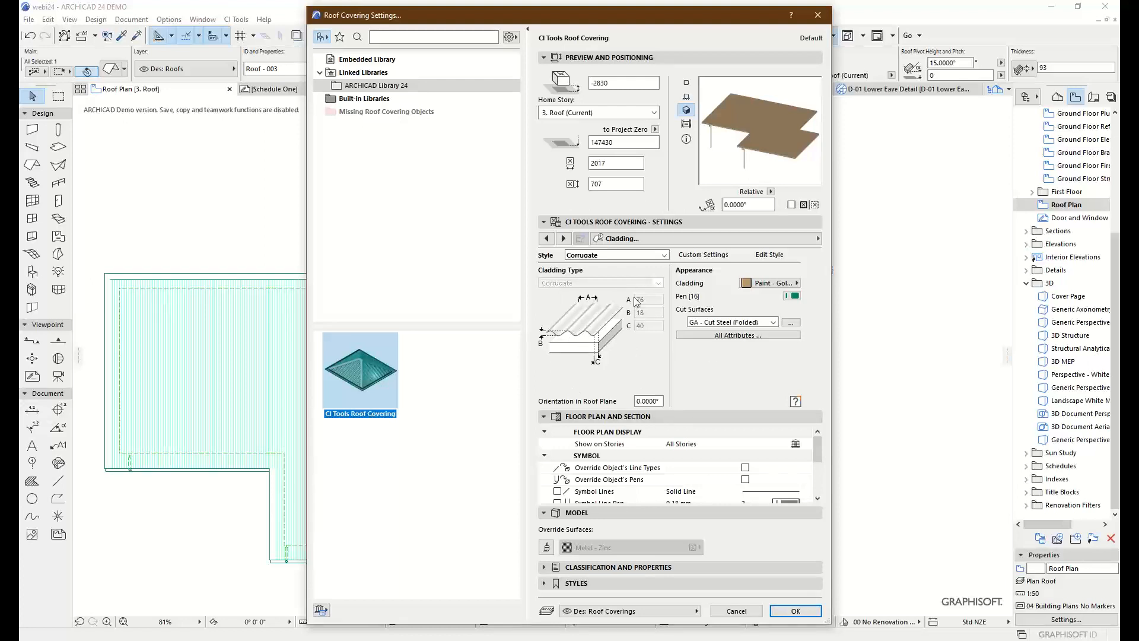
click(663, 255)
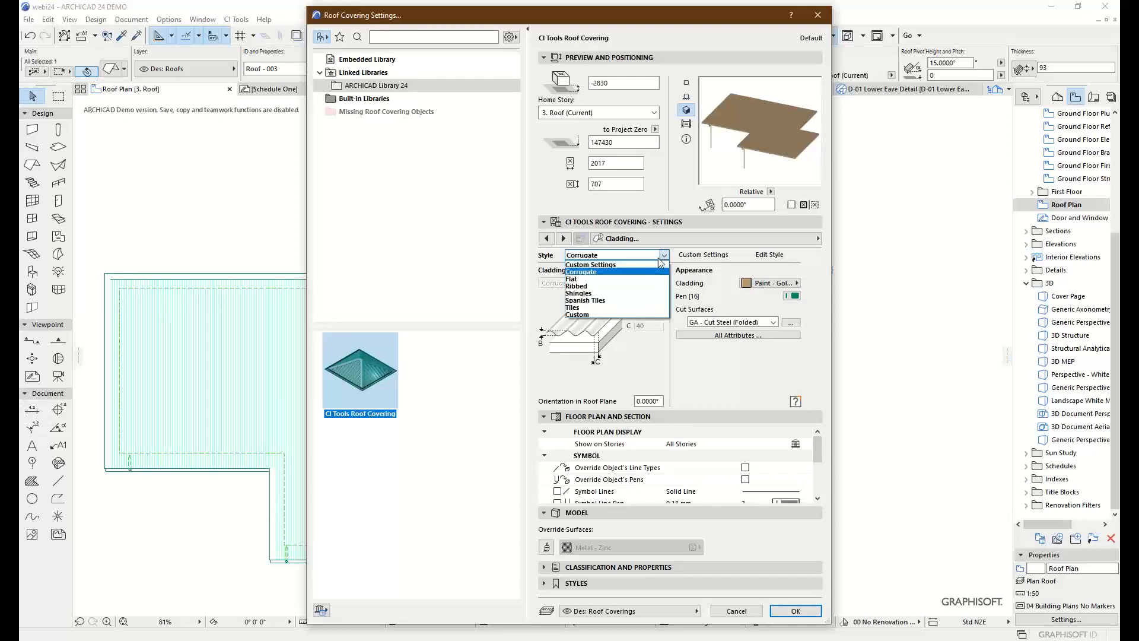
click(647, 265)
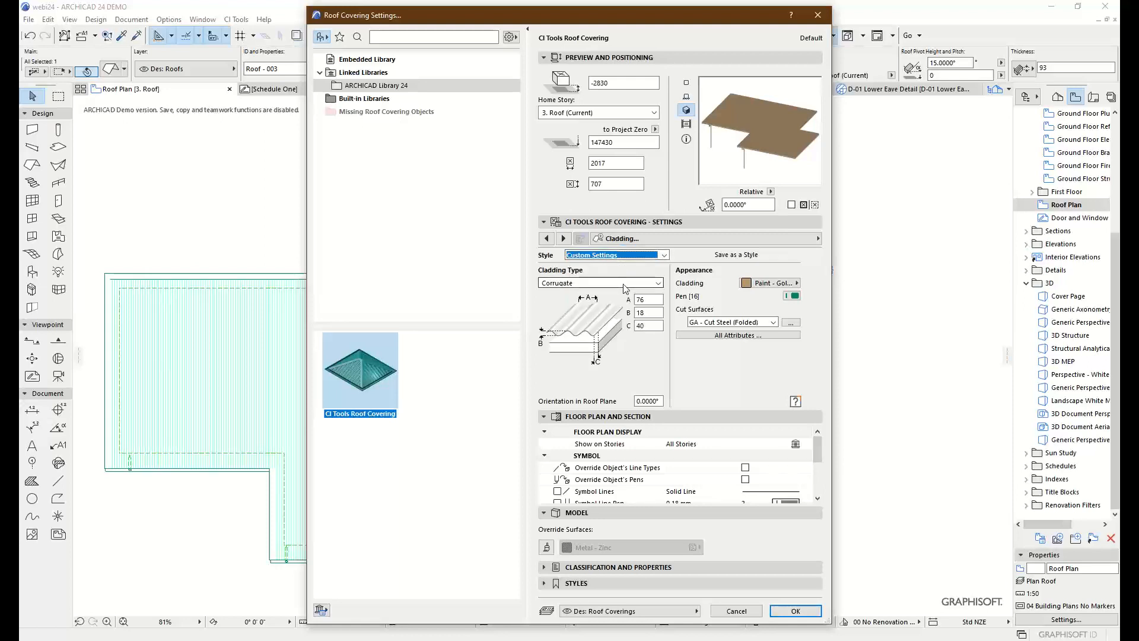
click(589, 284)
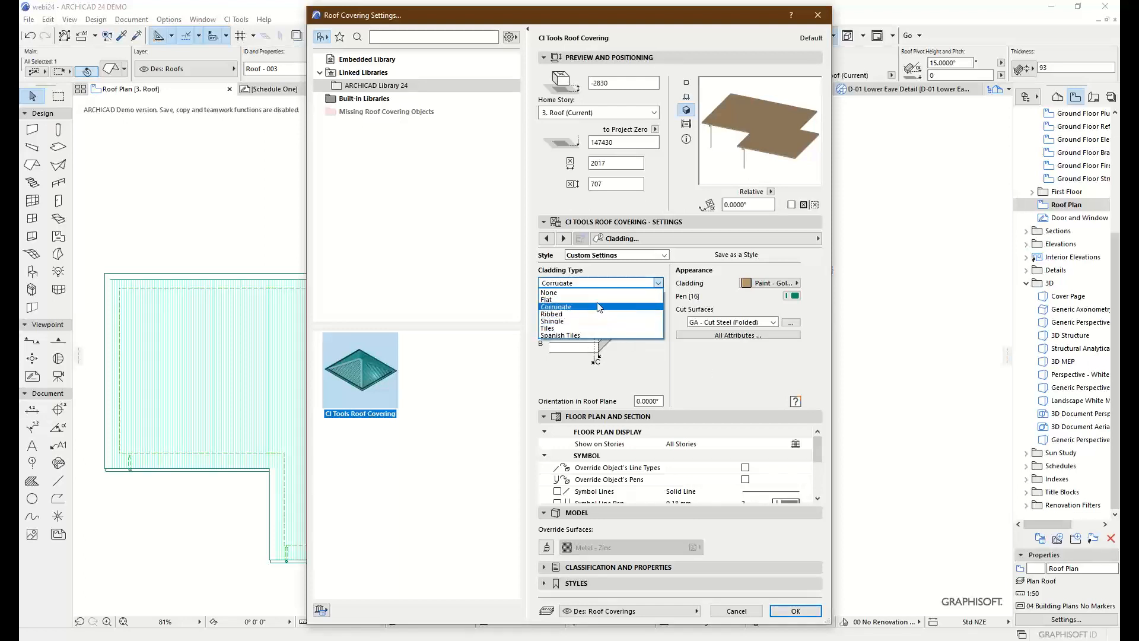
click(572, 308)
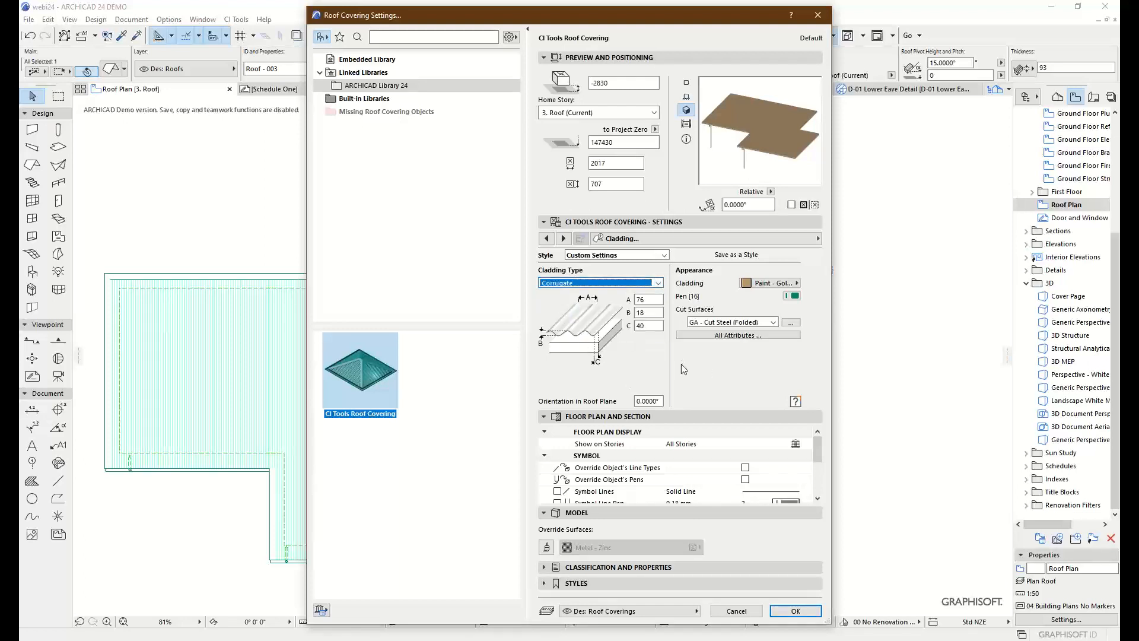
click(795, 610)
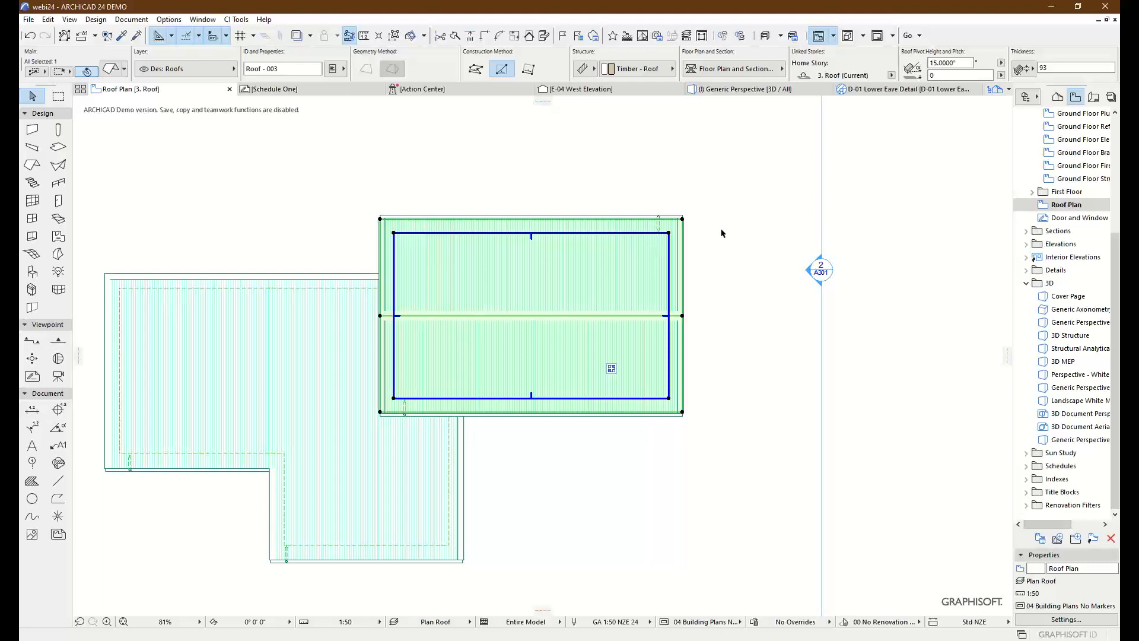
Step: Deselect the roof and examine its new coverings in the roof plan and the Generic Perspective 3D view
click(724, 268)
scroll(635, 258, up, 4)
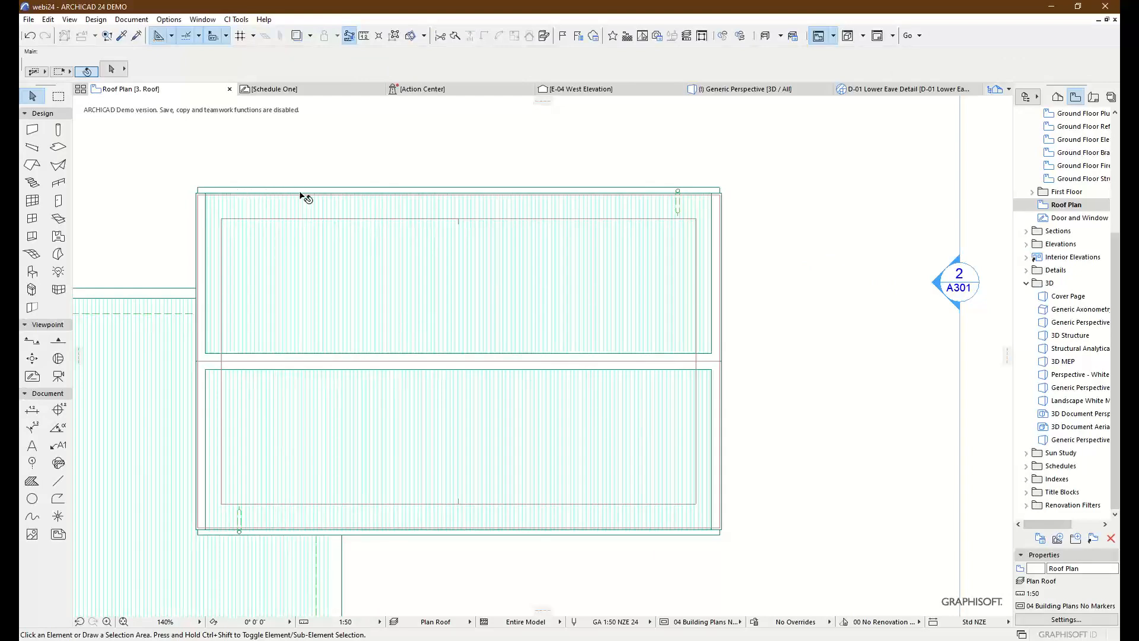
click(742, 89)
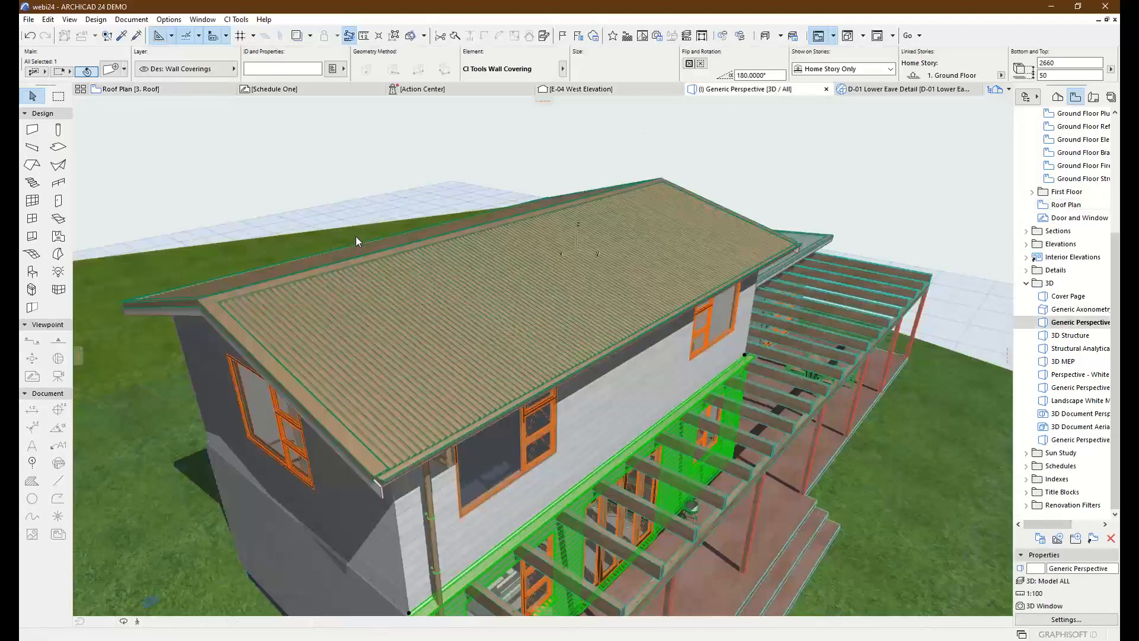
mouse_move(506, 340)
shift+middle_down()
mouse_move(624, 304)
mouse_move(838, 331)
mouse_move(577, 333)
mouse_move(547, 371)
mouse_move(614, 380)
mouse_move(599, 359)
mouse_move(602, 271)
mouse_move(521, 326)
shift+middle_up()
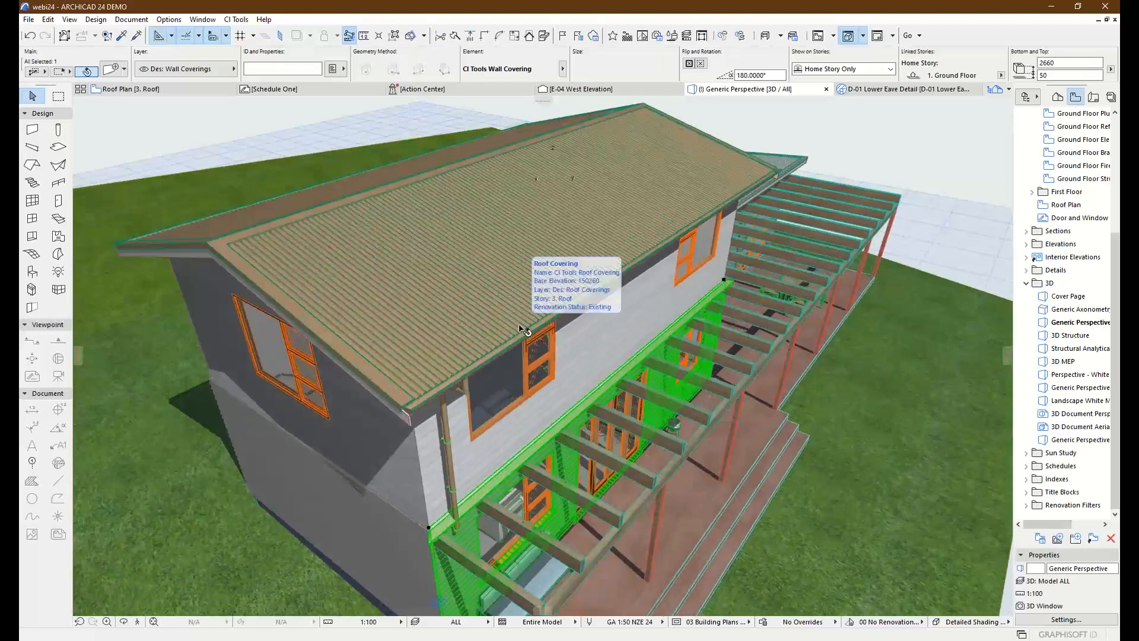
click(524, 326)
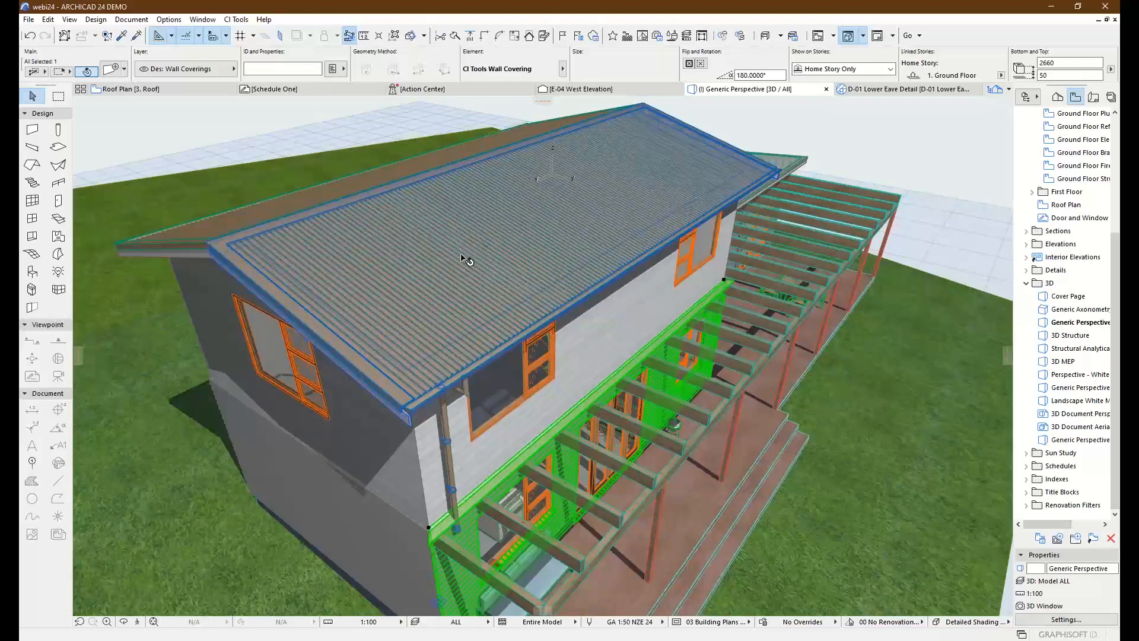
middle_drag(360, 197, 380, 256)
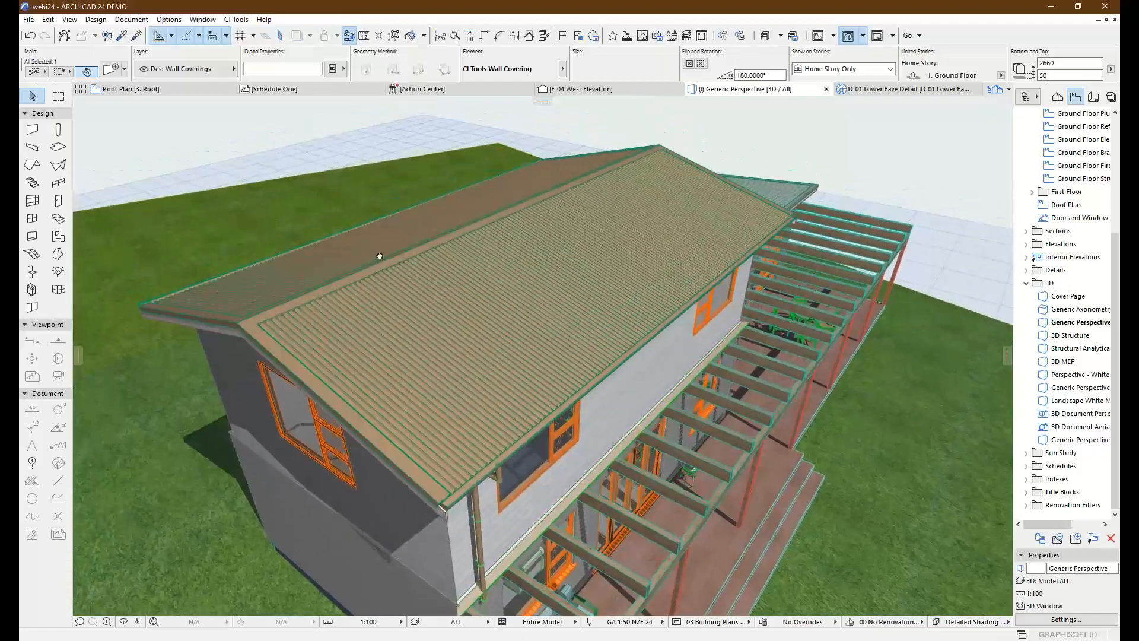
scroll(454, 286, down, 2)
mouse_move(501, 279)
shift+middle_down()
mouse_move(360, 307)
mouse_move(509, 305)
mouse_move(522, 283)
shift+middle_up()
scroll(464, 393, up, 3)
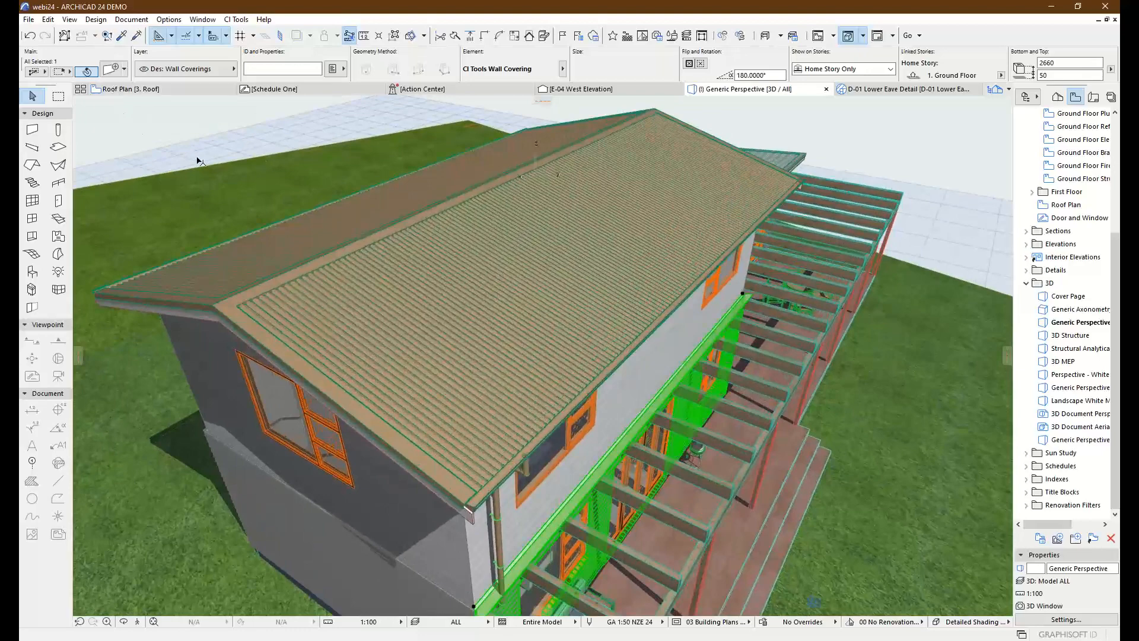
Step: Select the roof covering on the near roof slope and open its roof edges for editing
click(556, 242)
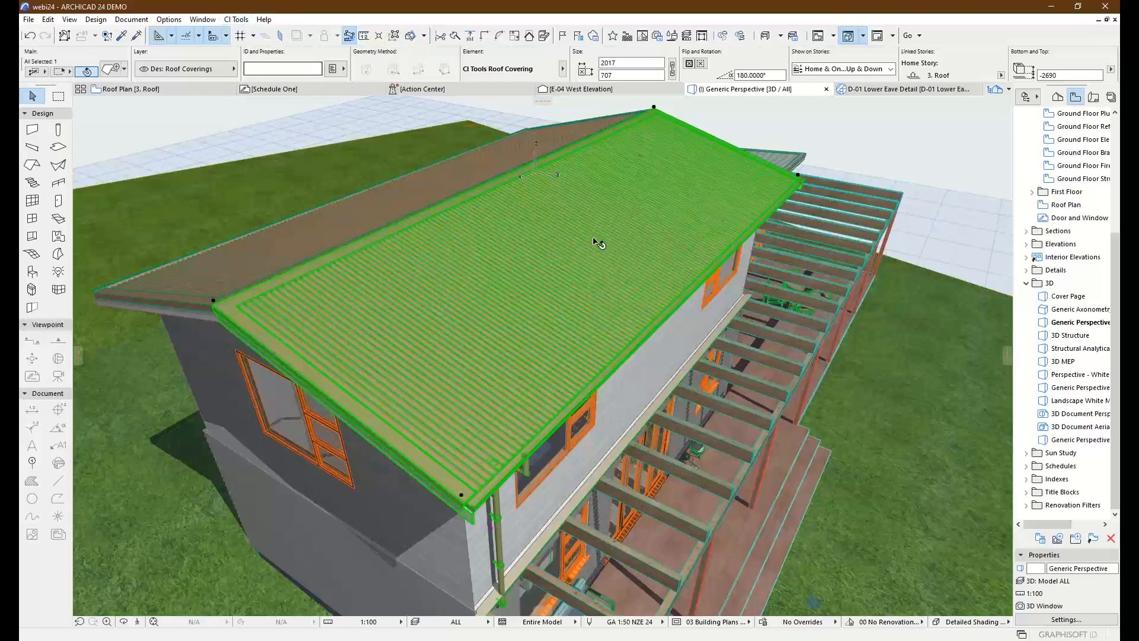
click(236, 19)
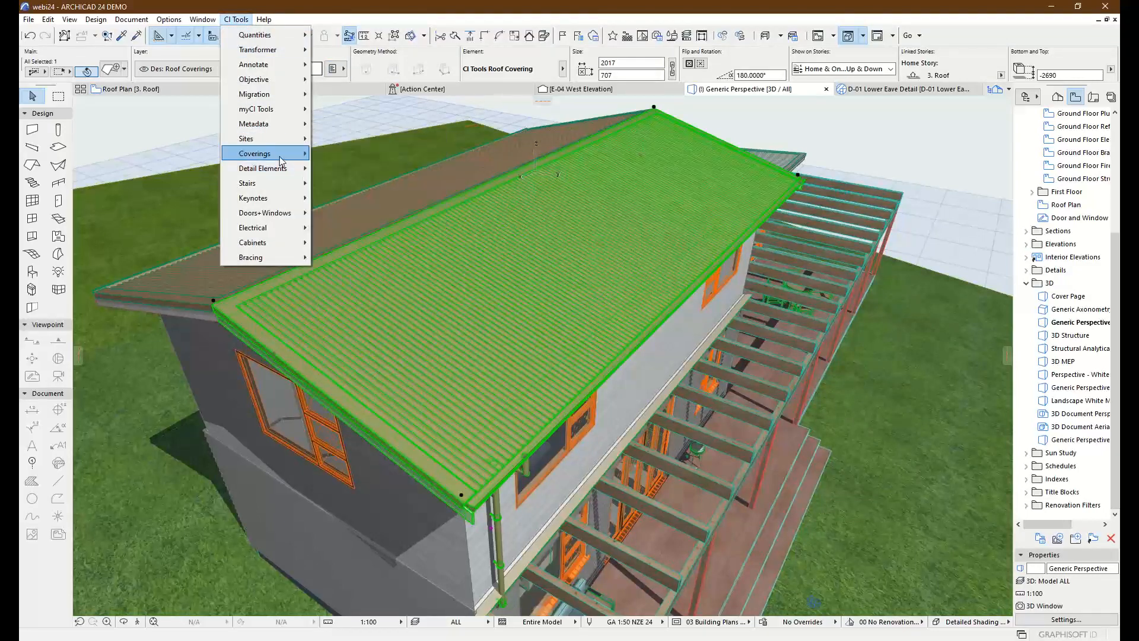
mouse_move(281, 154)
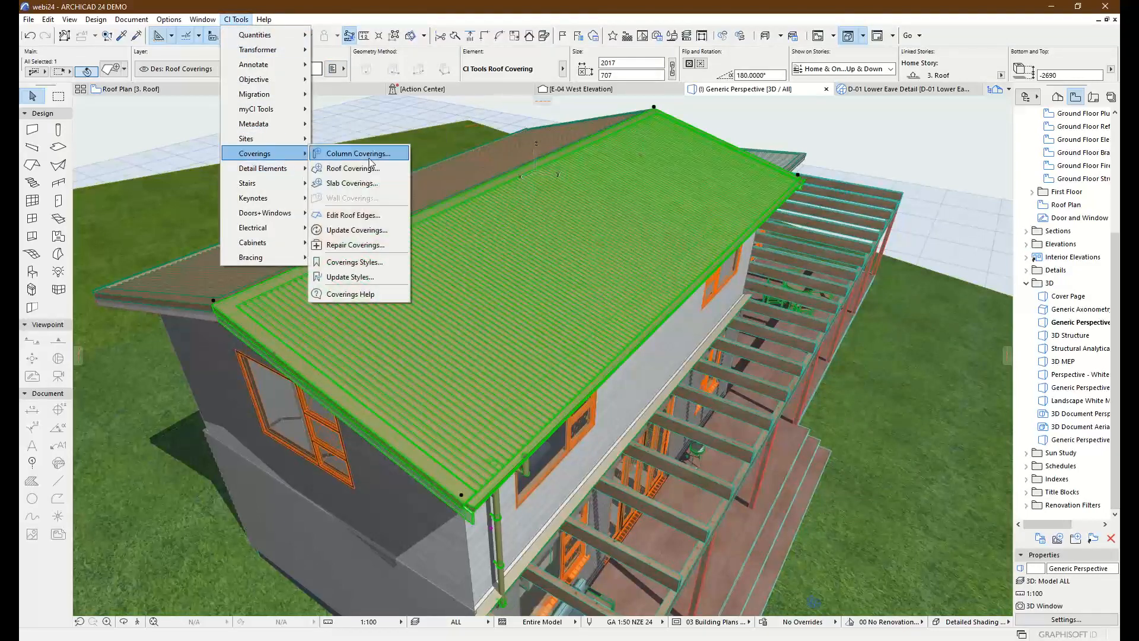
click(371, 219)
drag(567, 104, 707, 158)
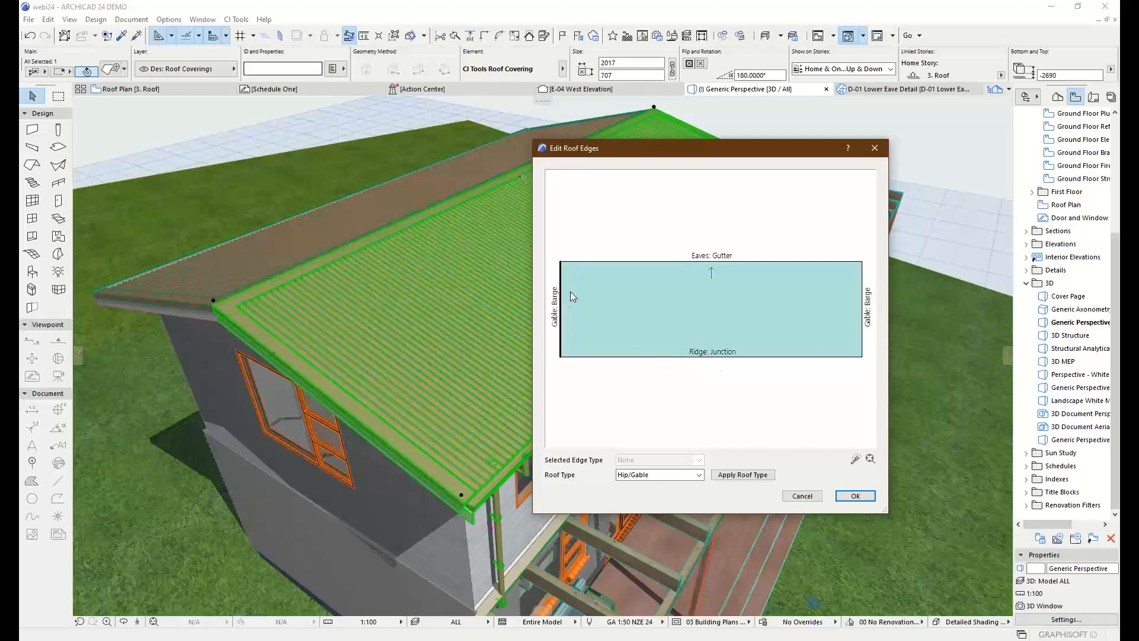
Step: Set the edge type of the right-hand gable edge to Gutter and of the ridge edge to Apron
click(862, 313)
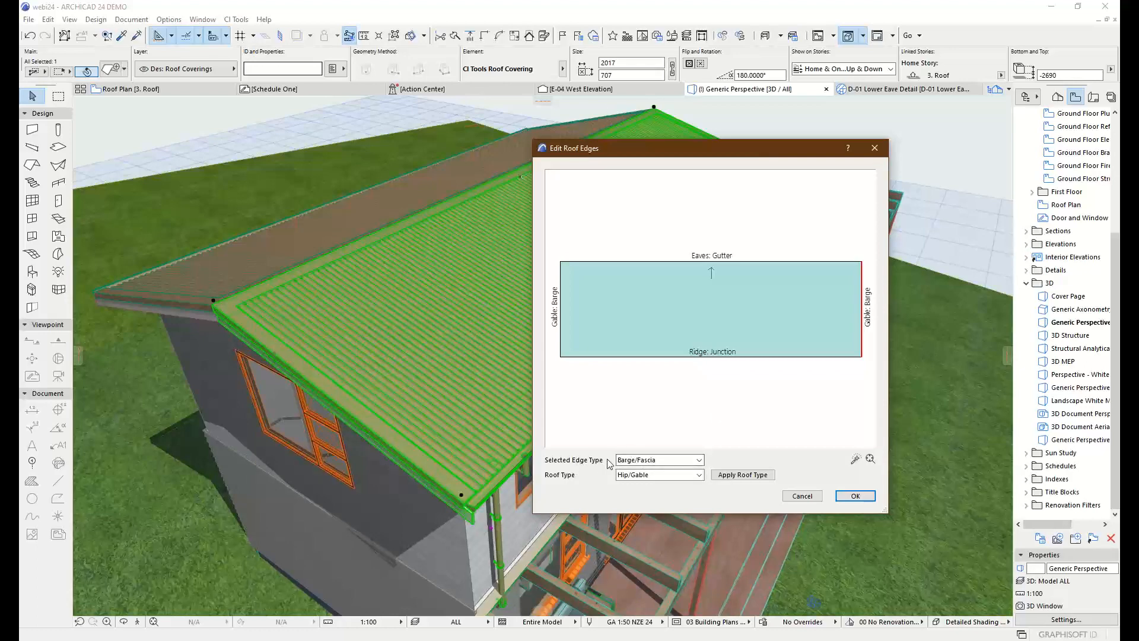
click(656, 461)
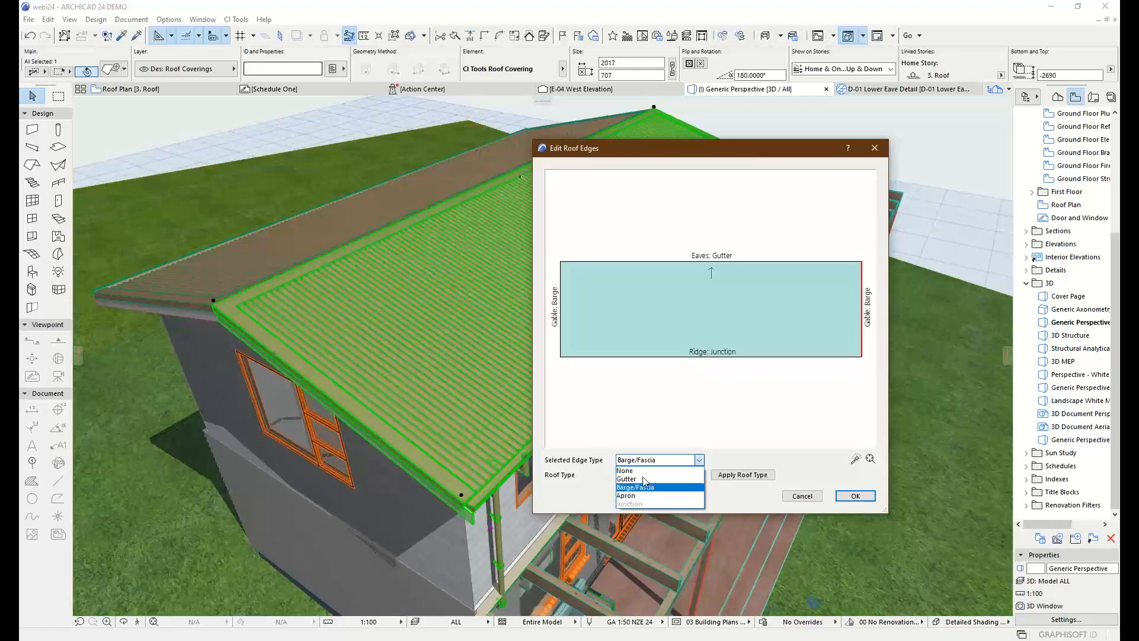
click(641, 479)
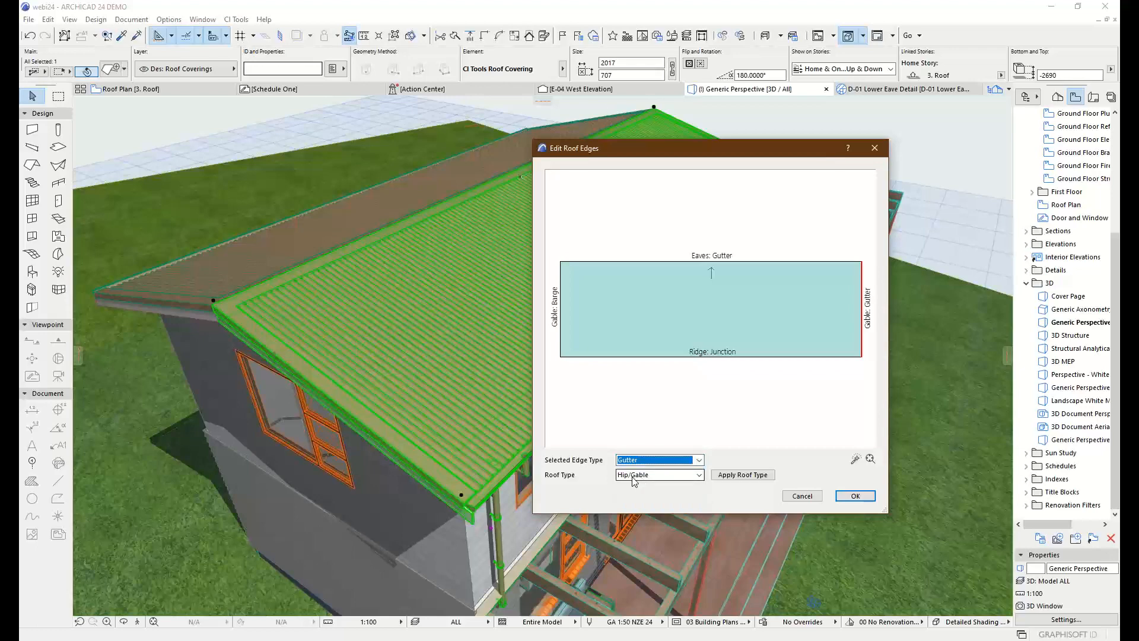
click(714, 357)
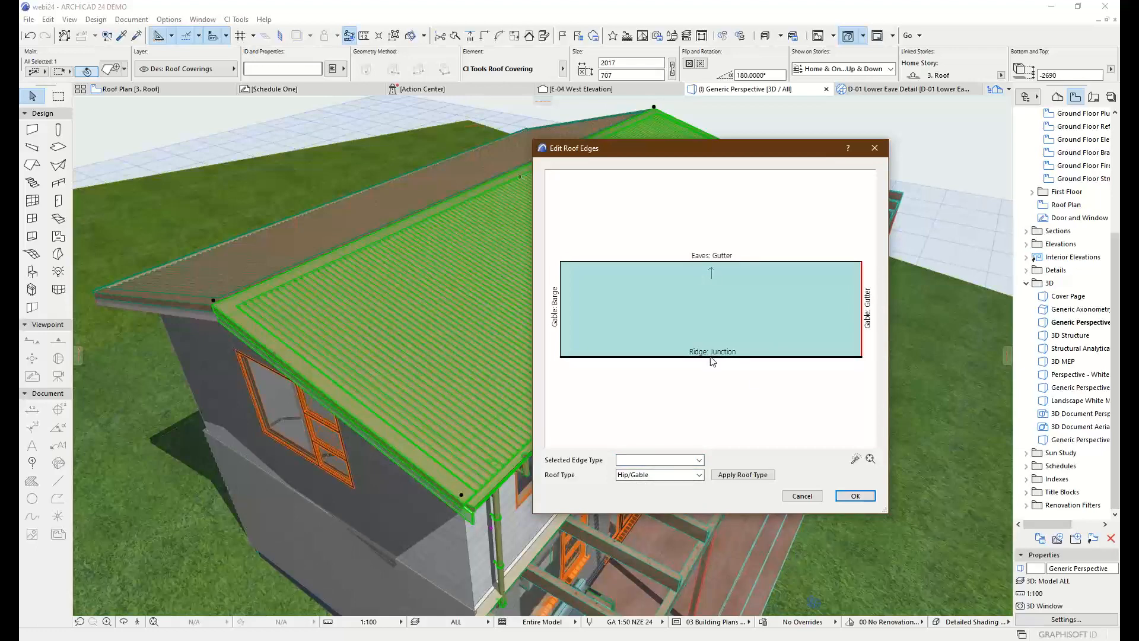
click(665, 461)
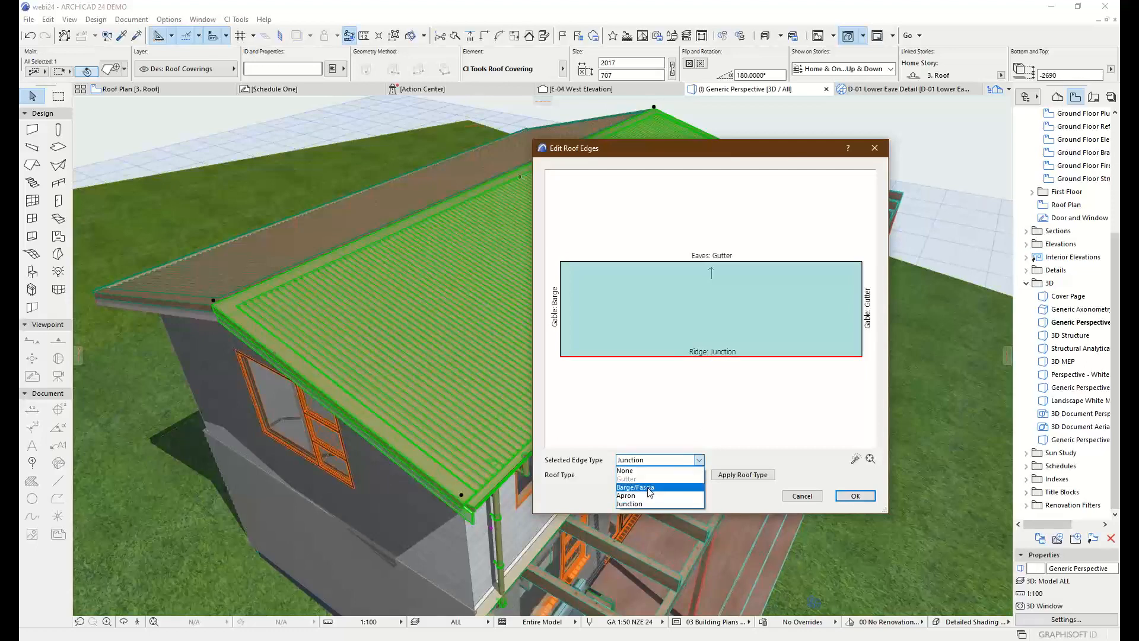
click(629, 495)
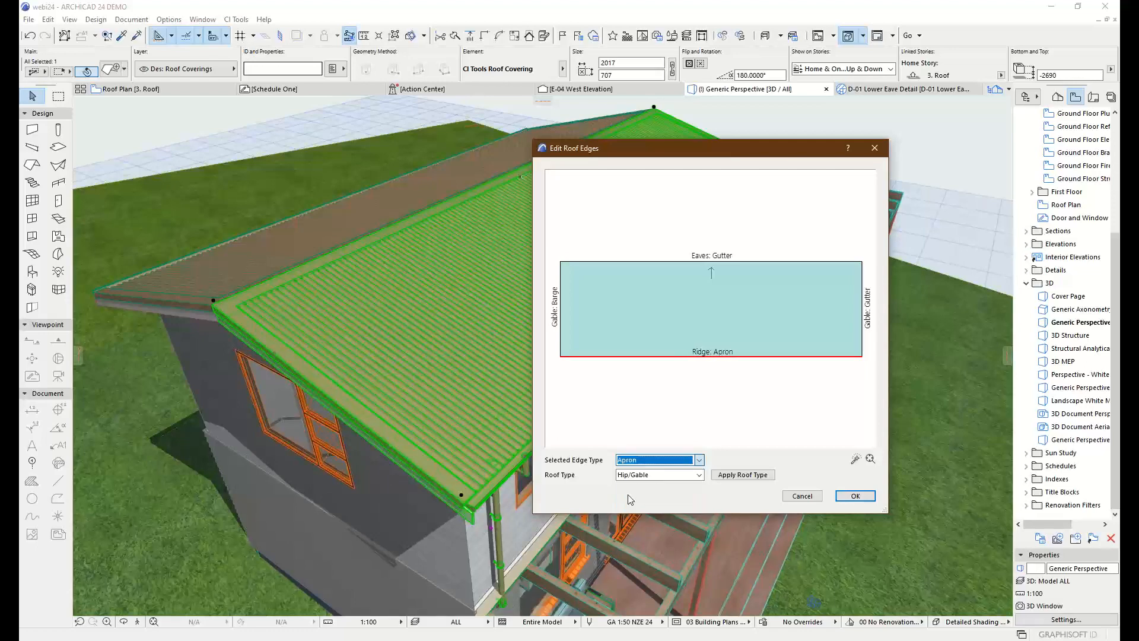
Step: Set the left-hand gable edge type to None, apply the edge changes to the roof covering, and deselect it
click(560, 309)
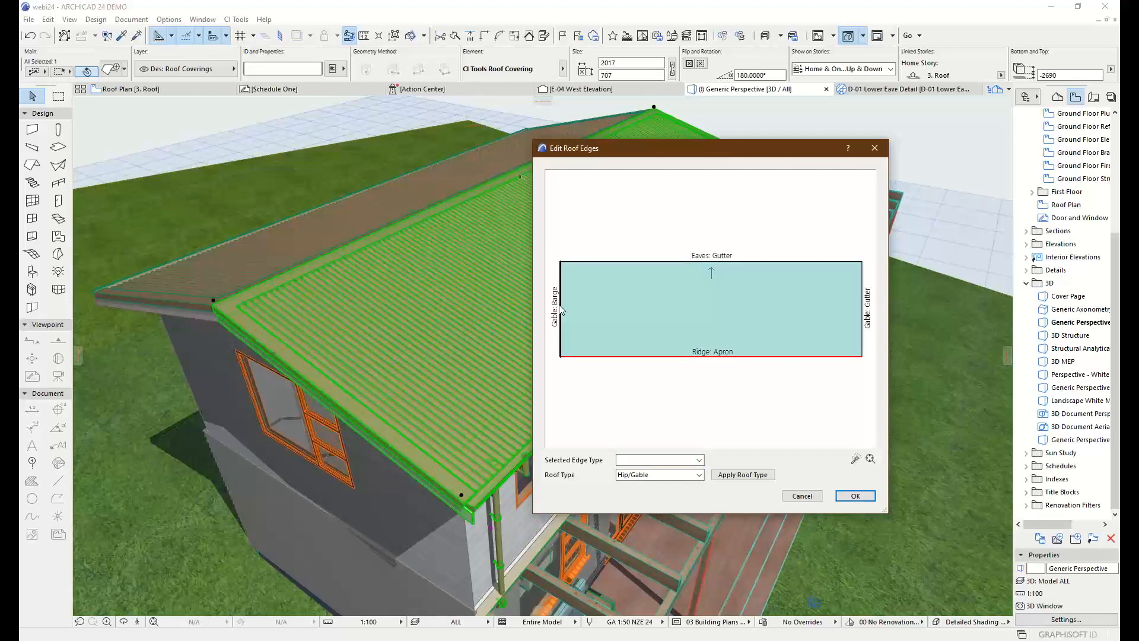
click(669, 461)
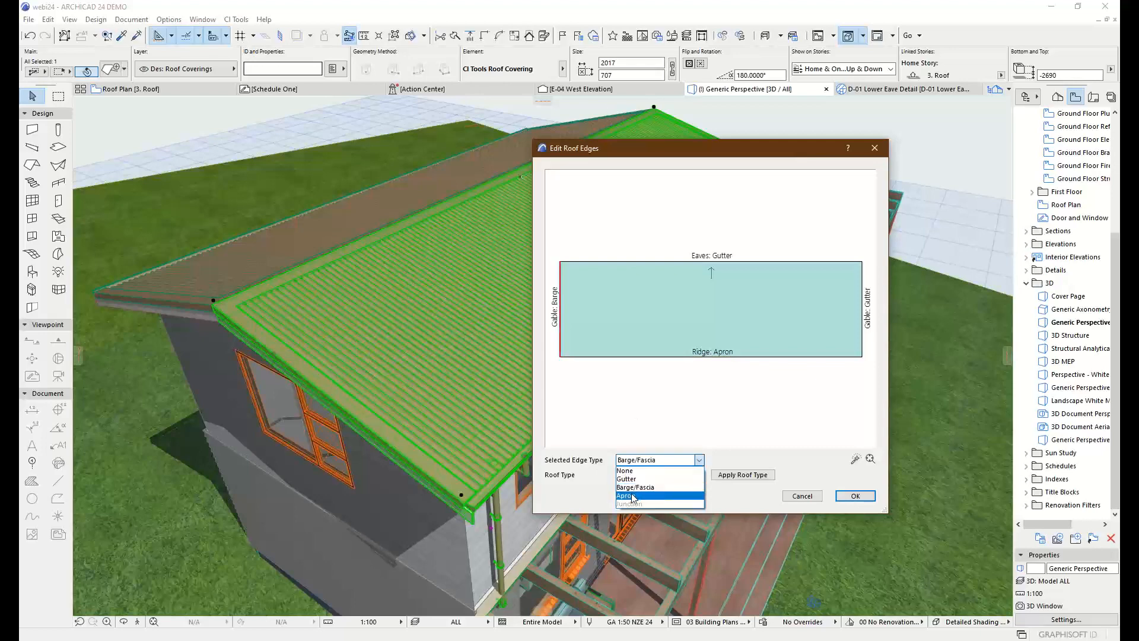
click(628, 470)
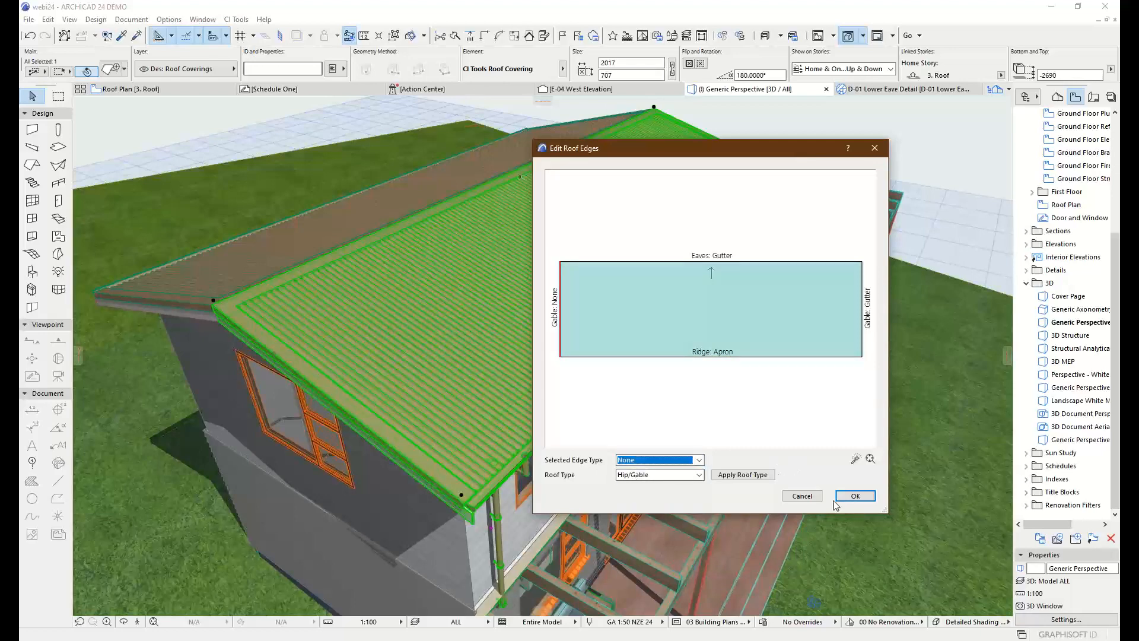
click(856, 500)
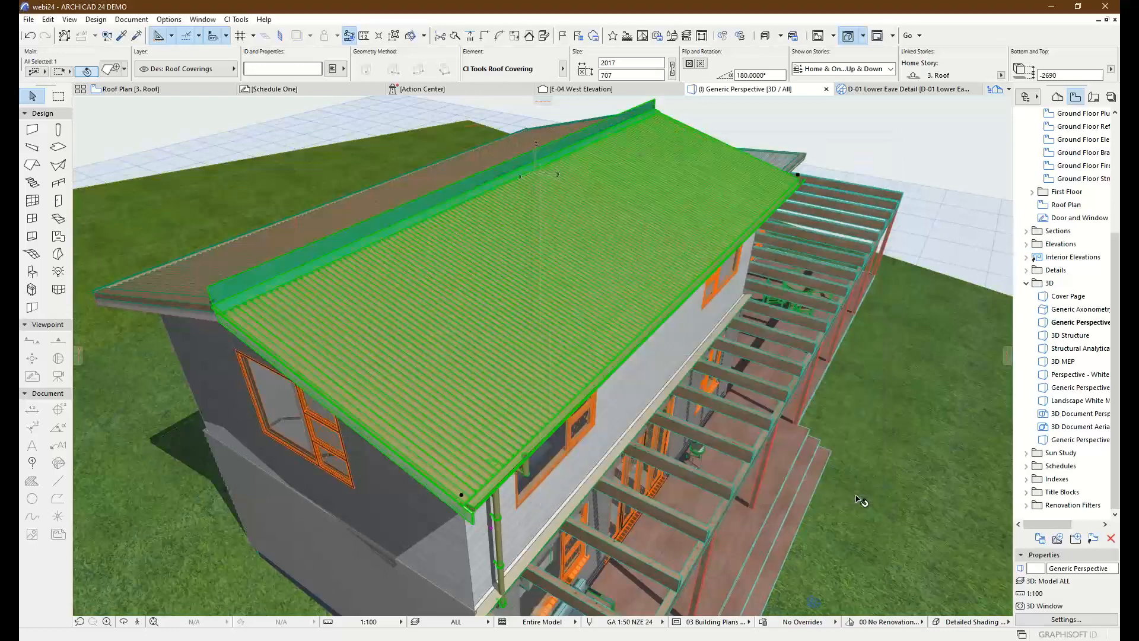
click(867, 140)
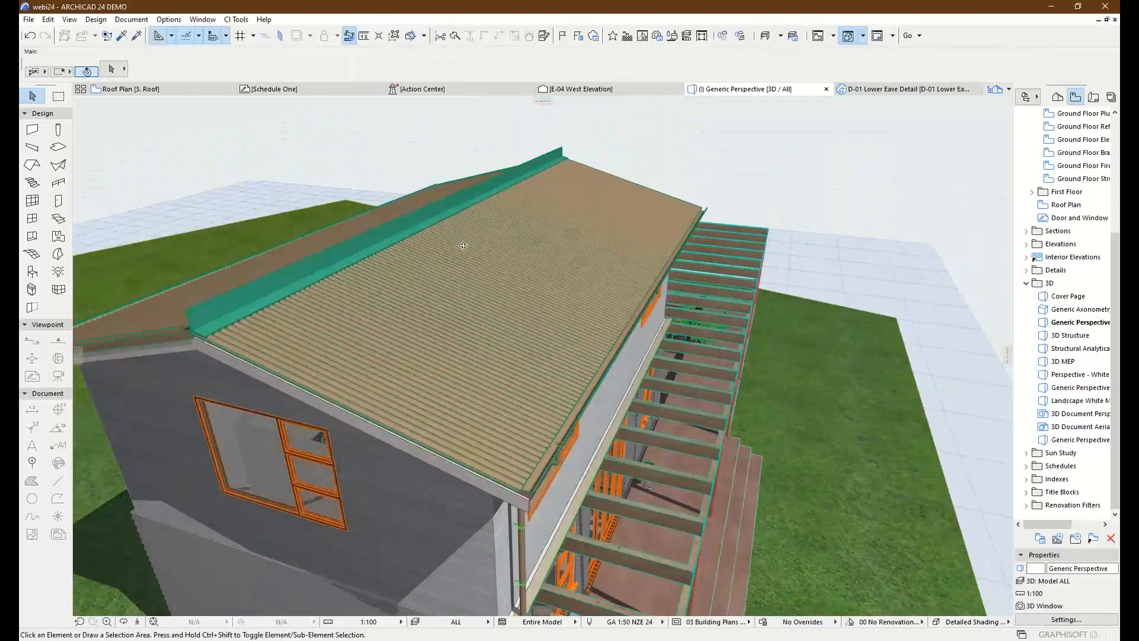